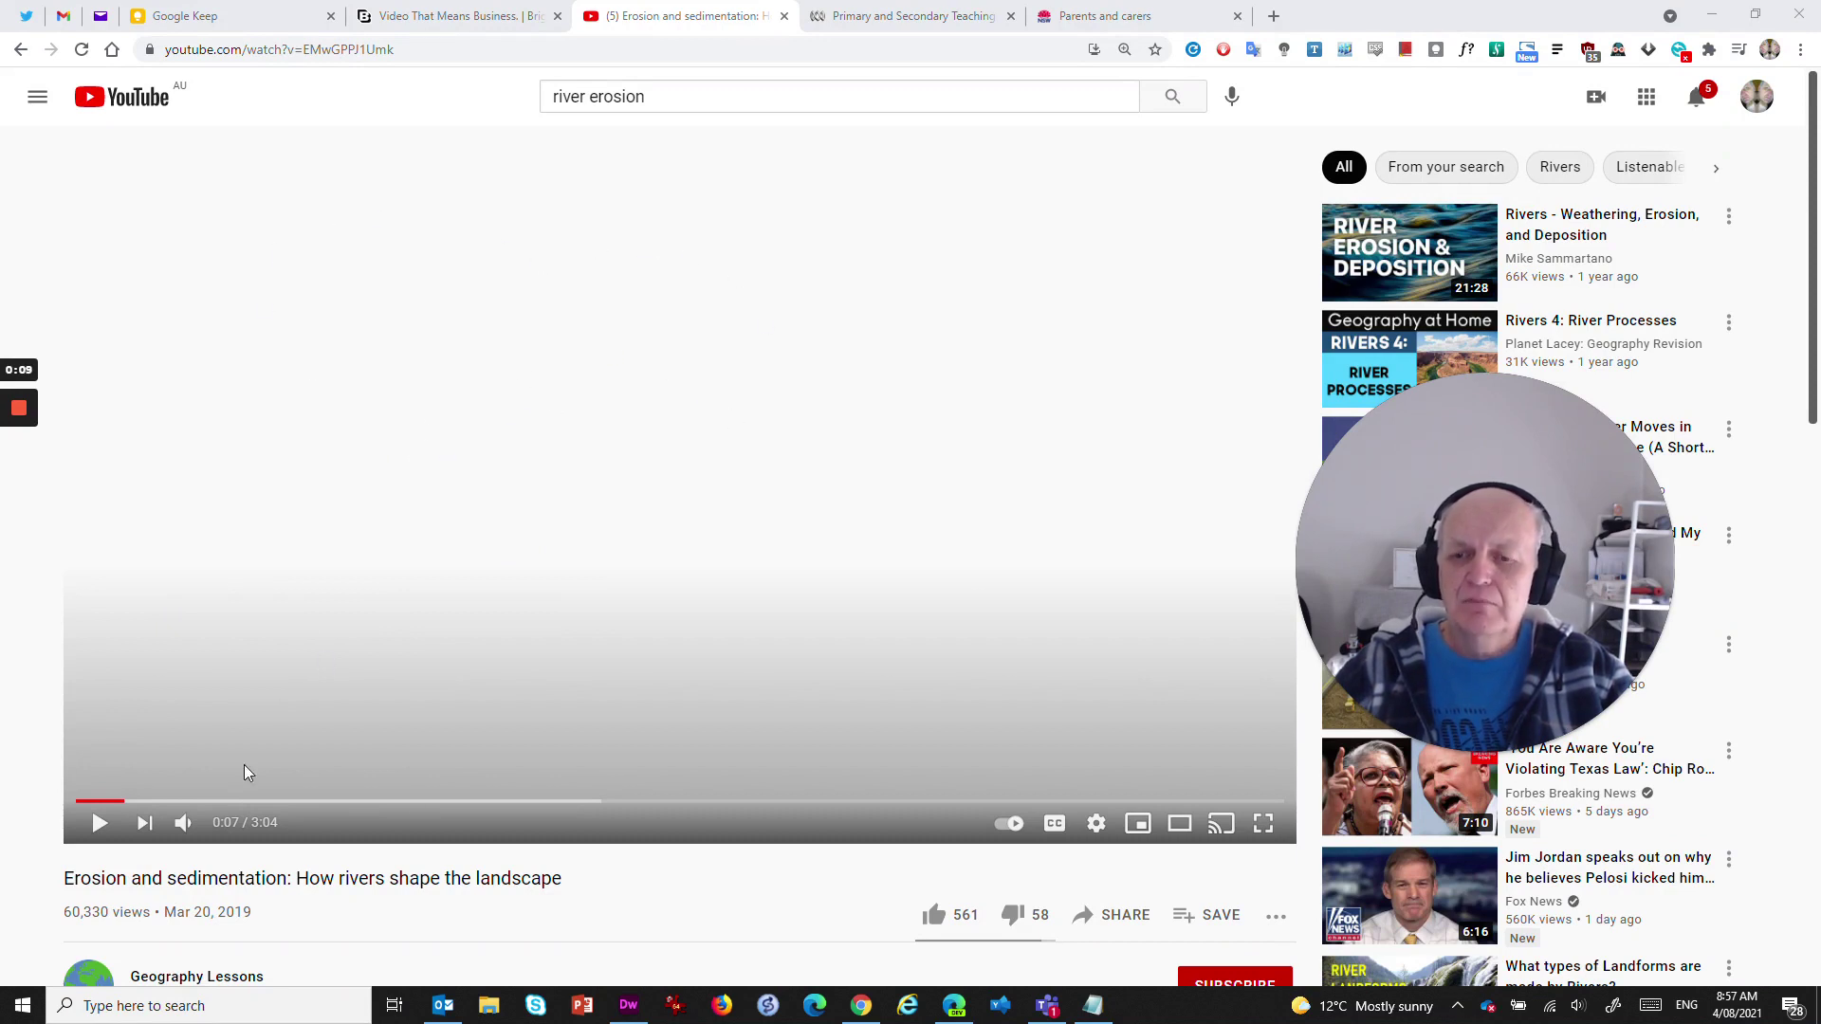
Play the Erosion and sedimentation video briefly and pause it at 0:08
click(102, 827)
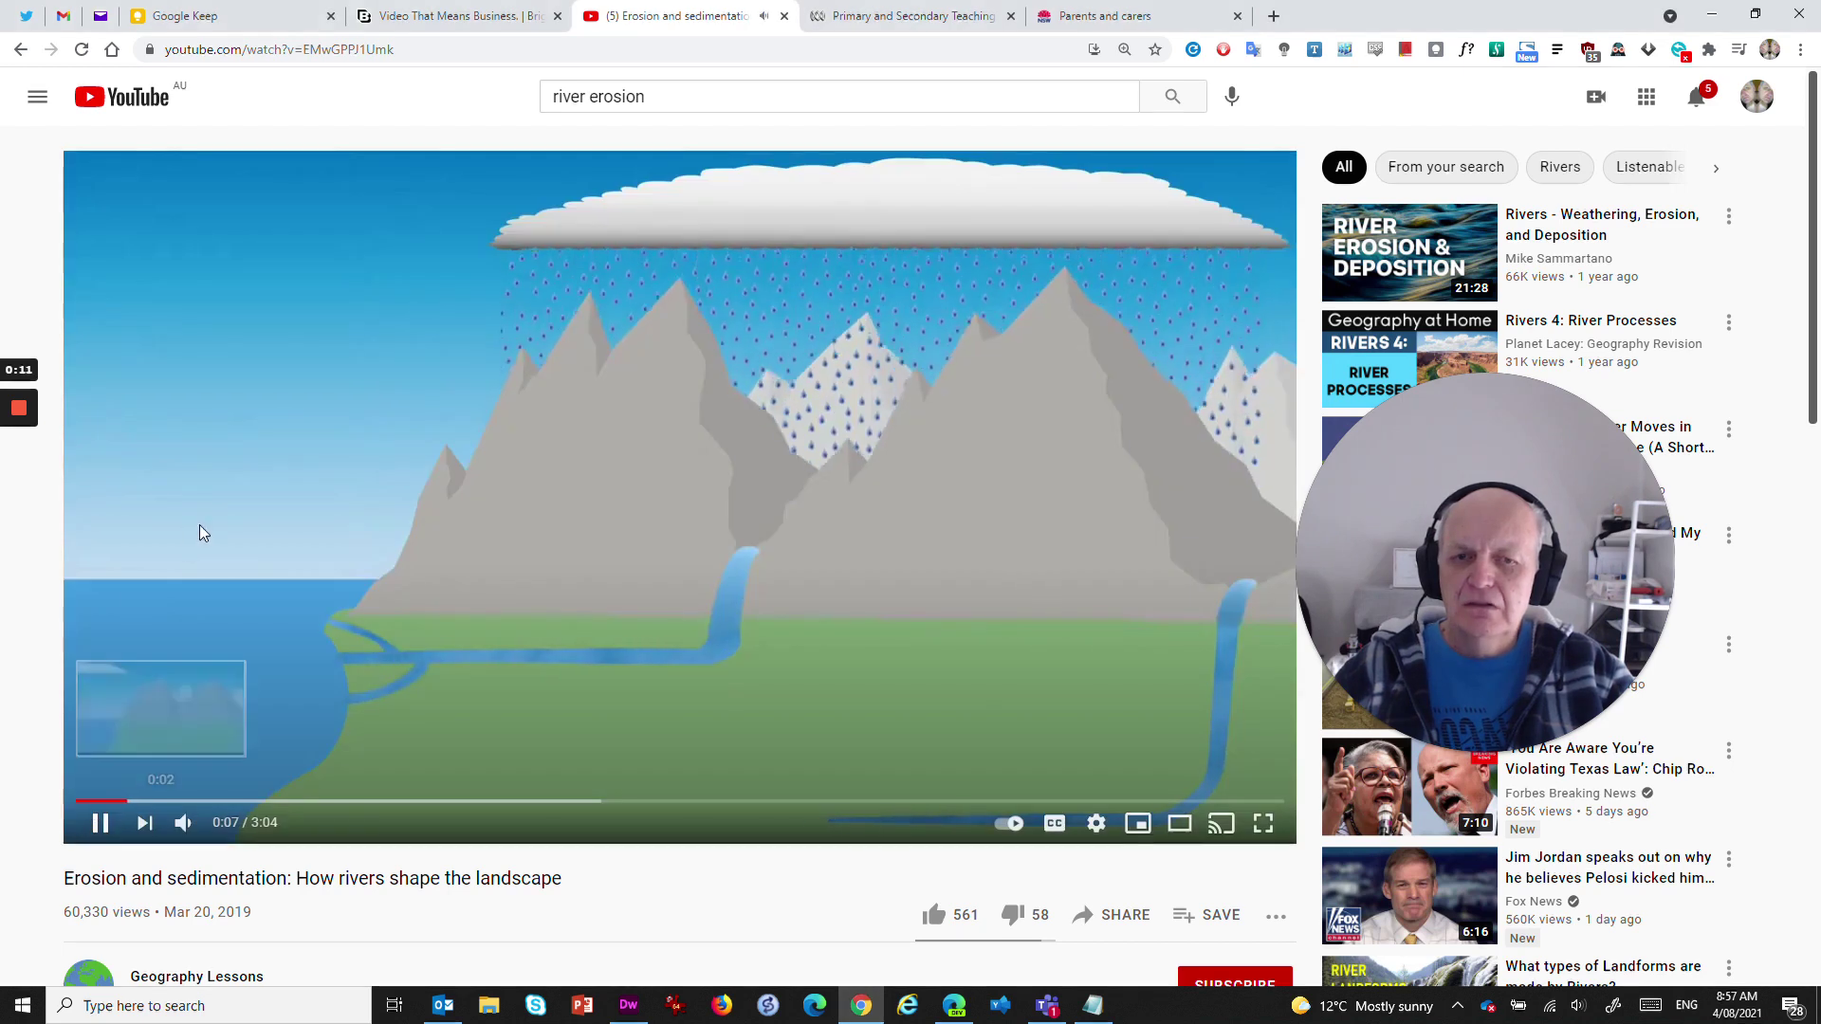
click(96, 826)
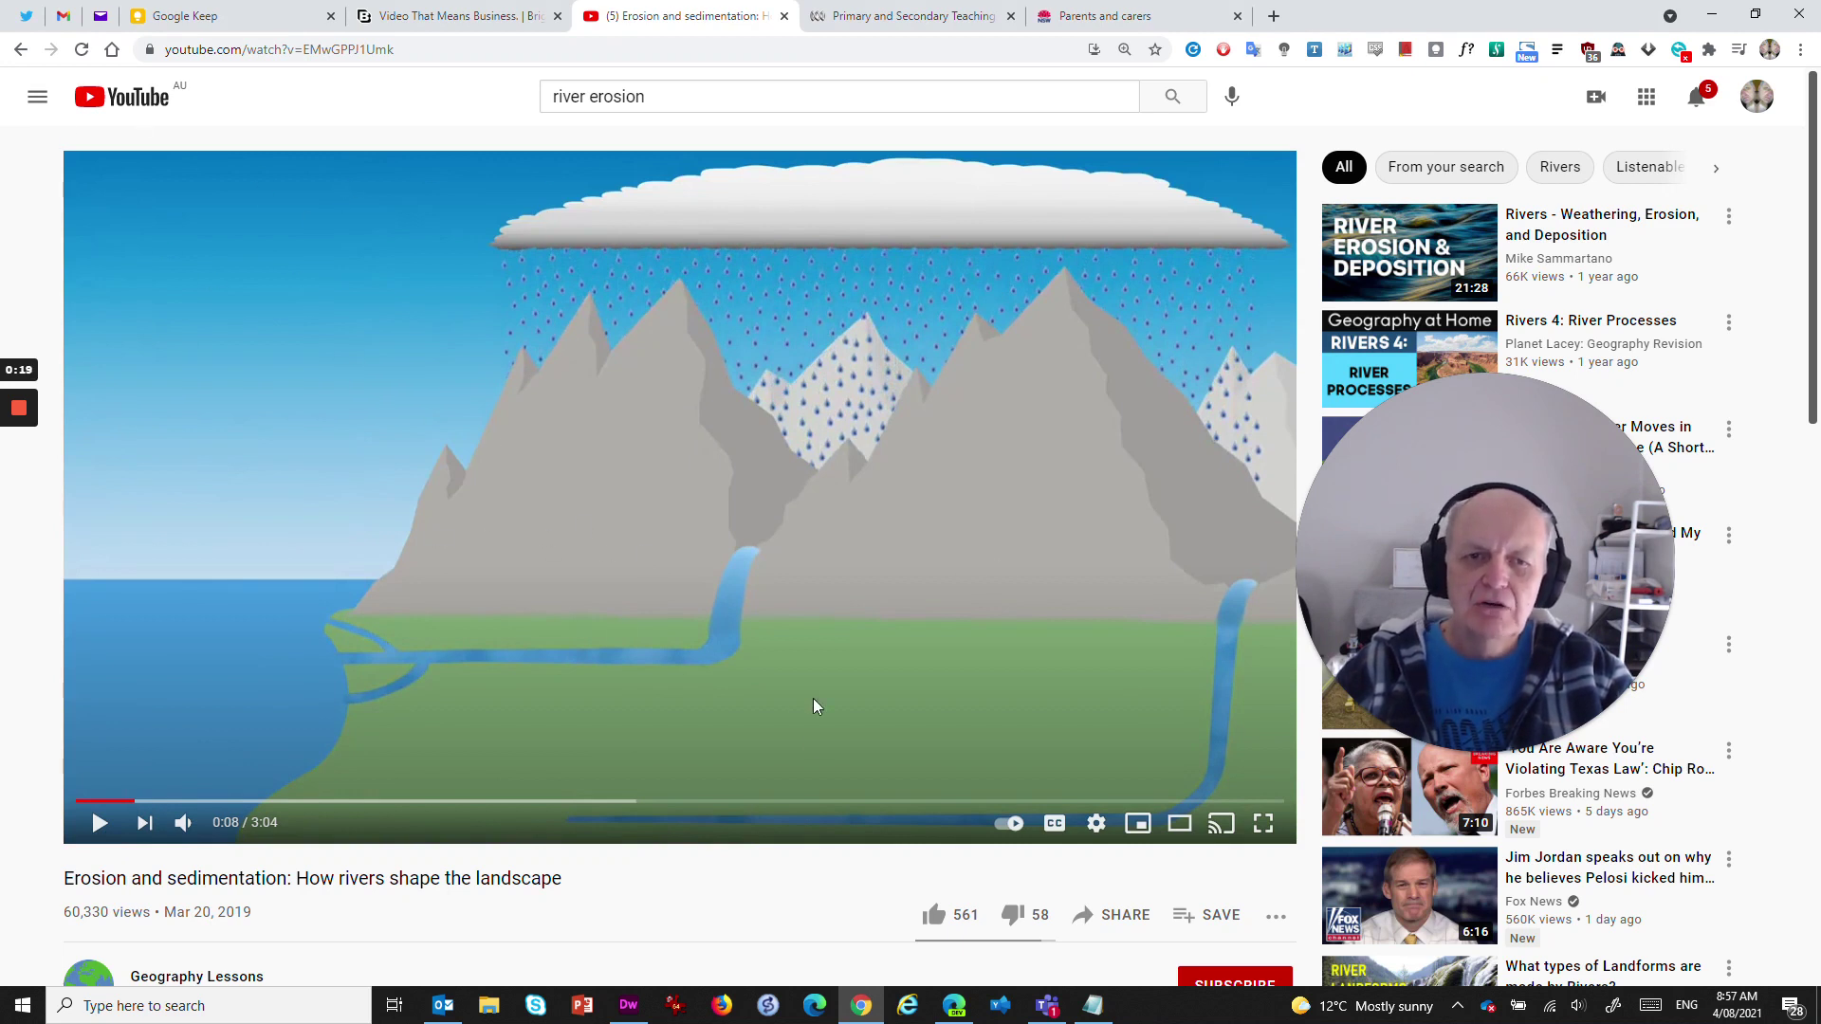
click(1119, 916)
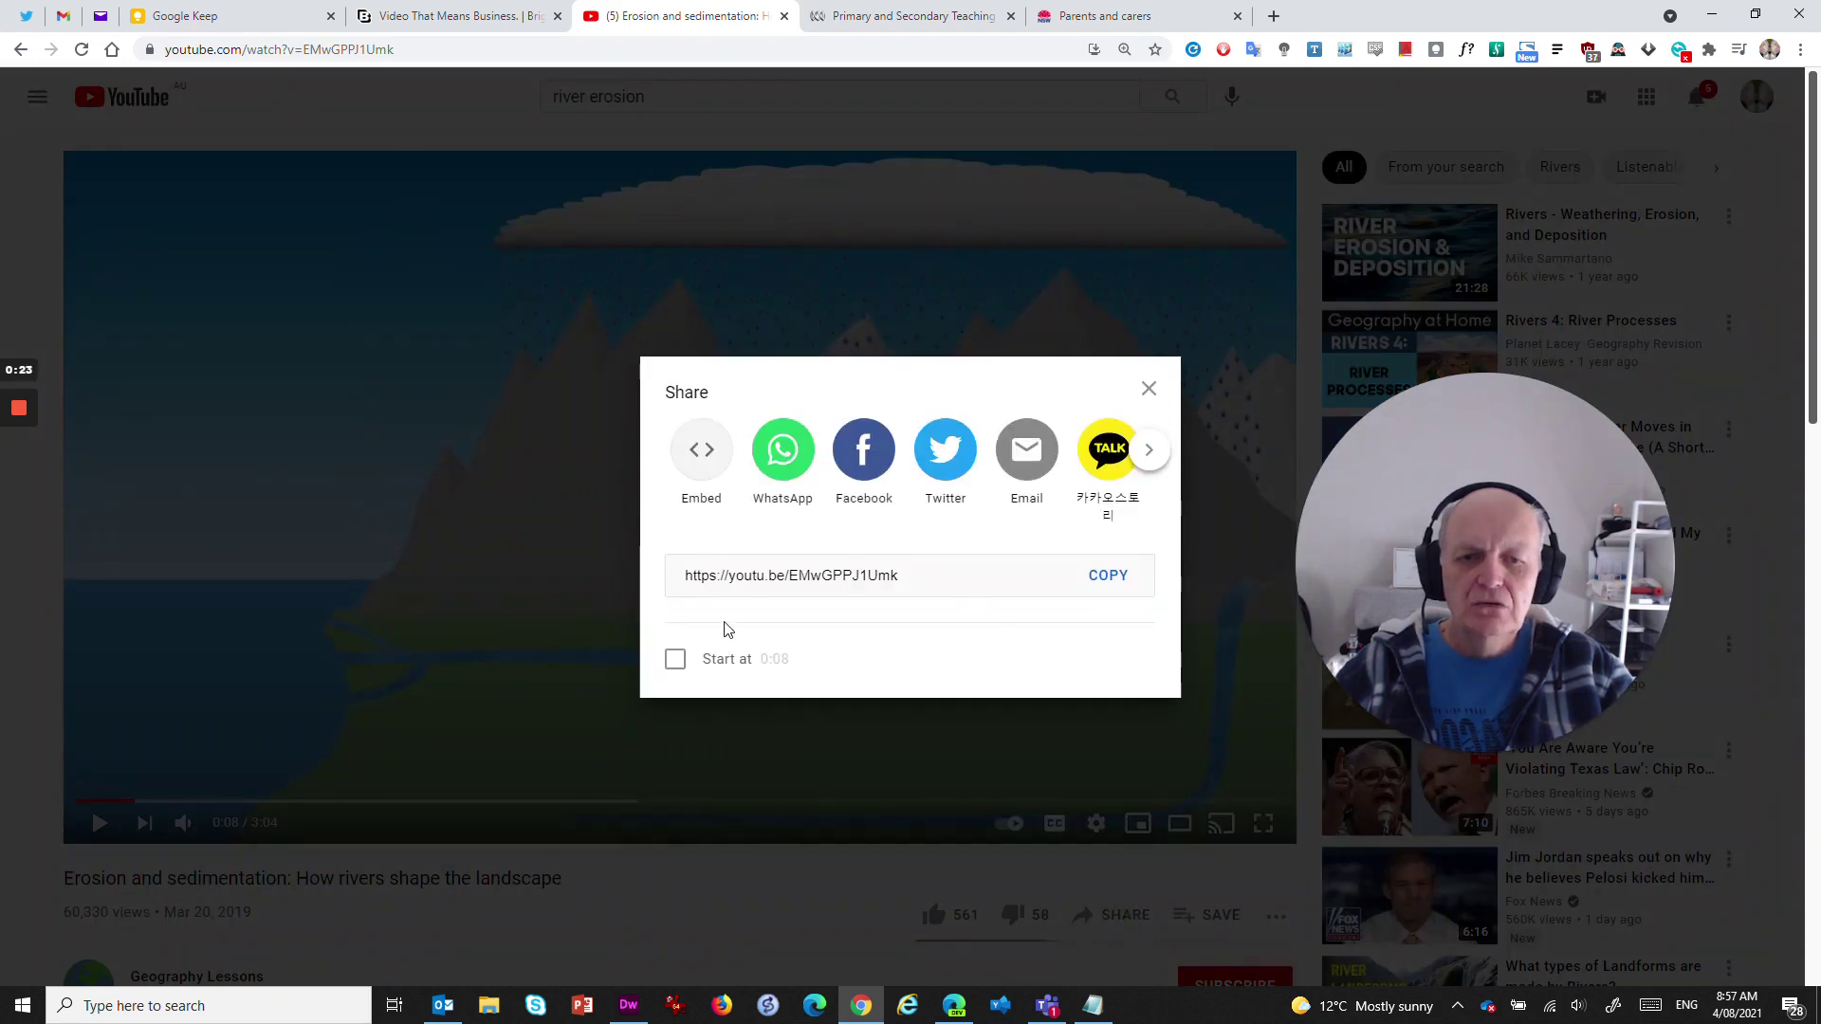
click(704, 459)
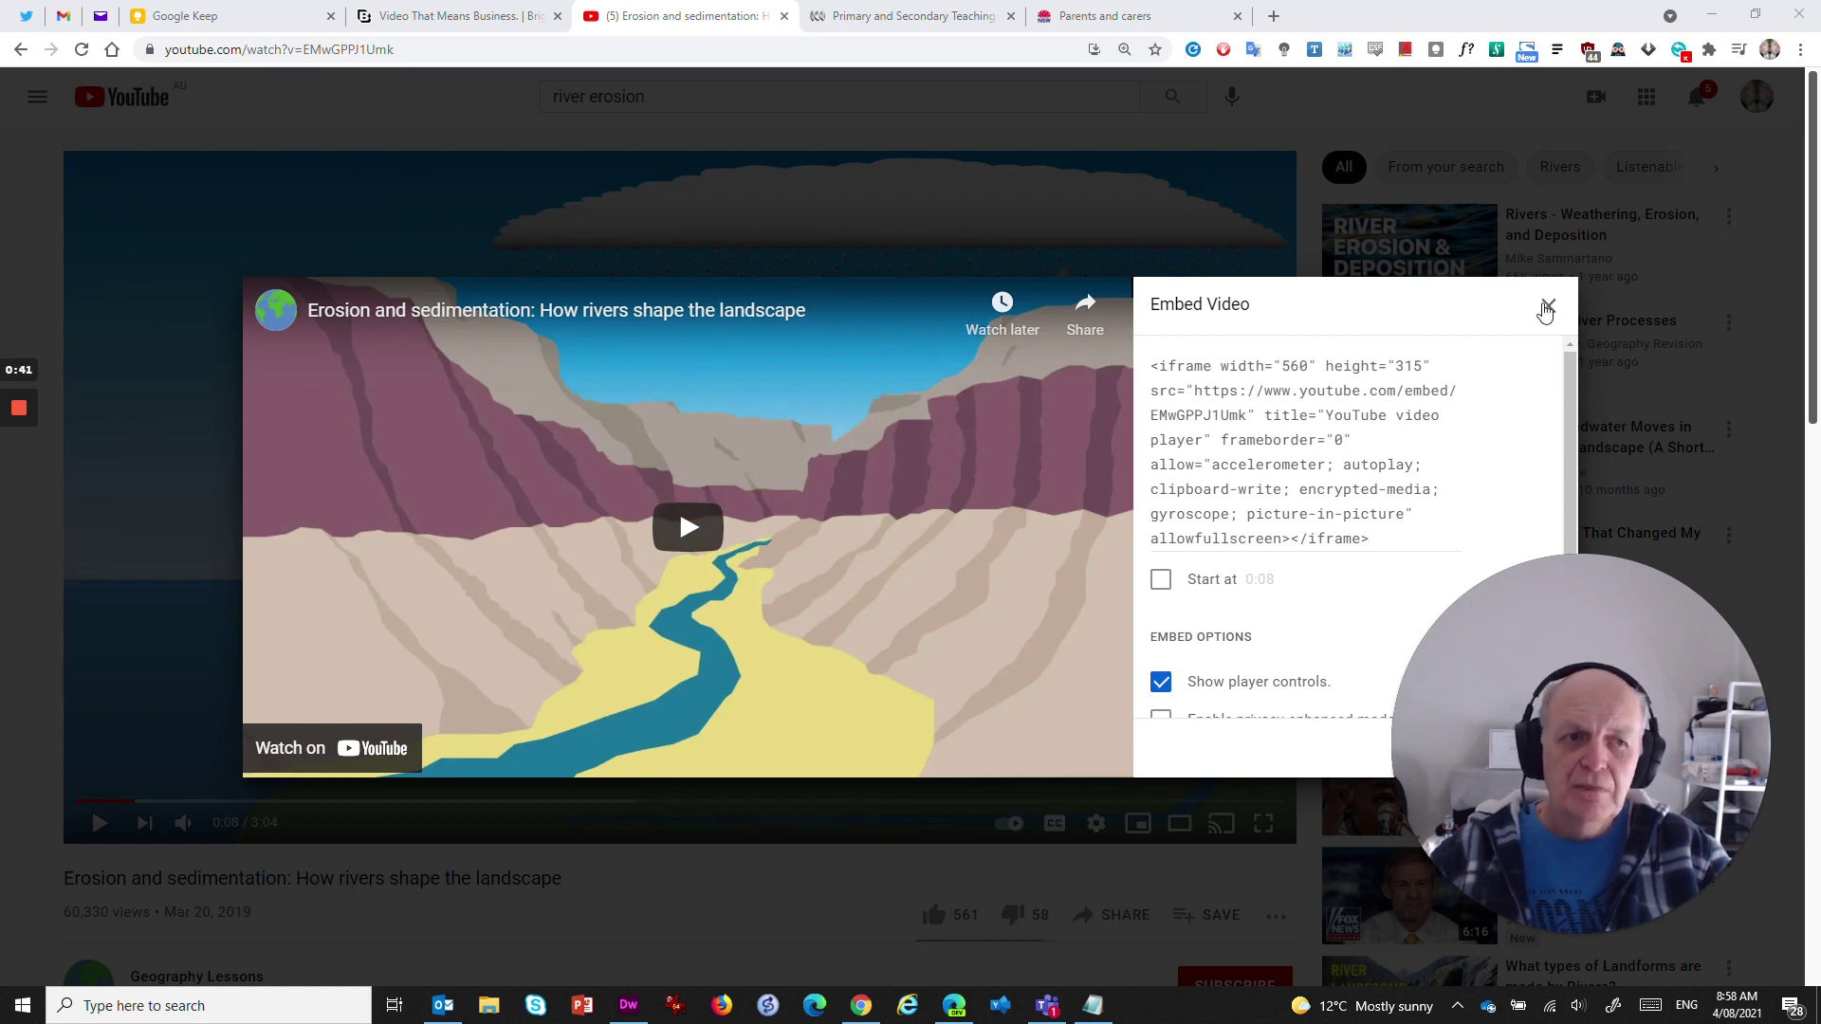
click(1549, 308)
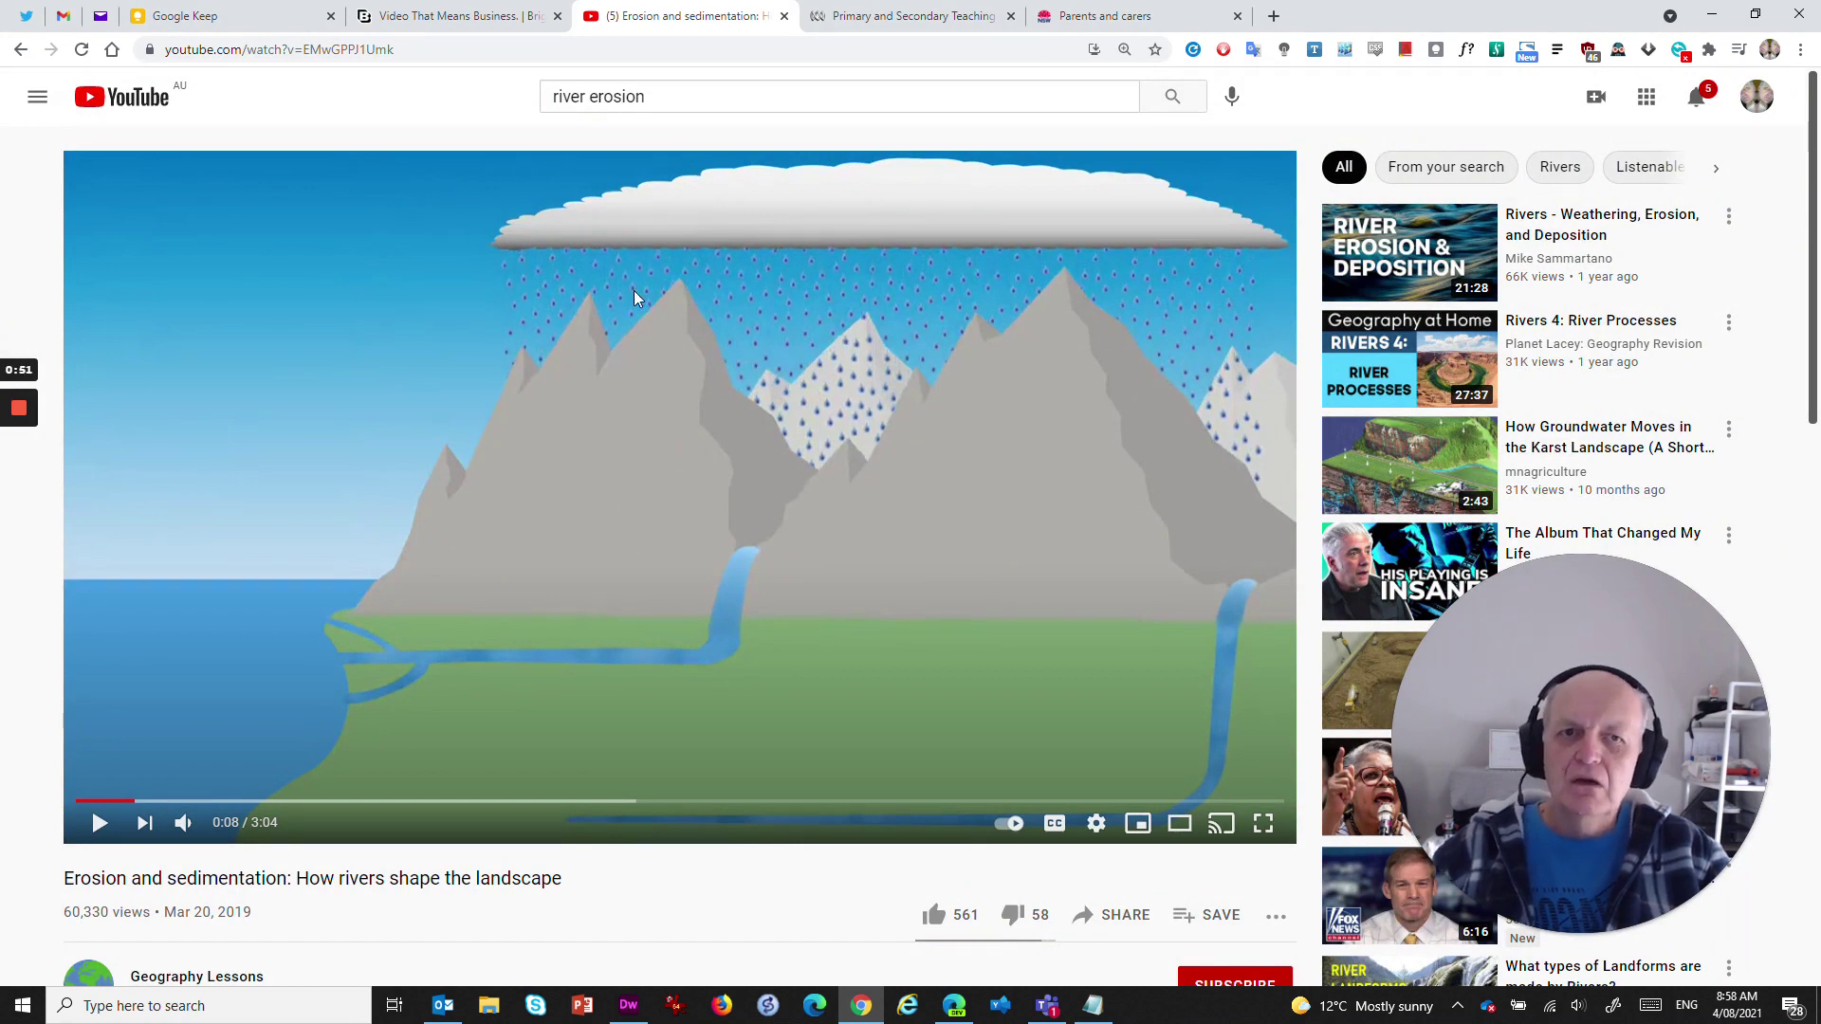
click(918, 19)
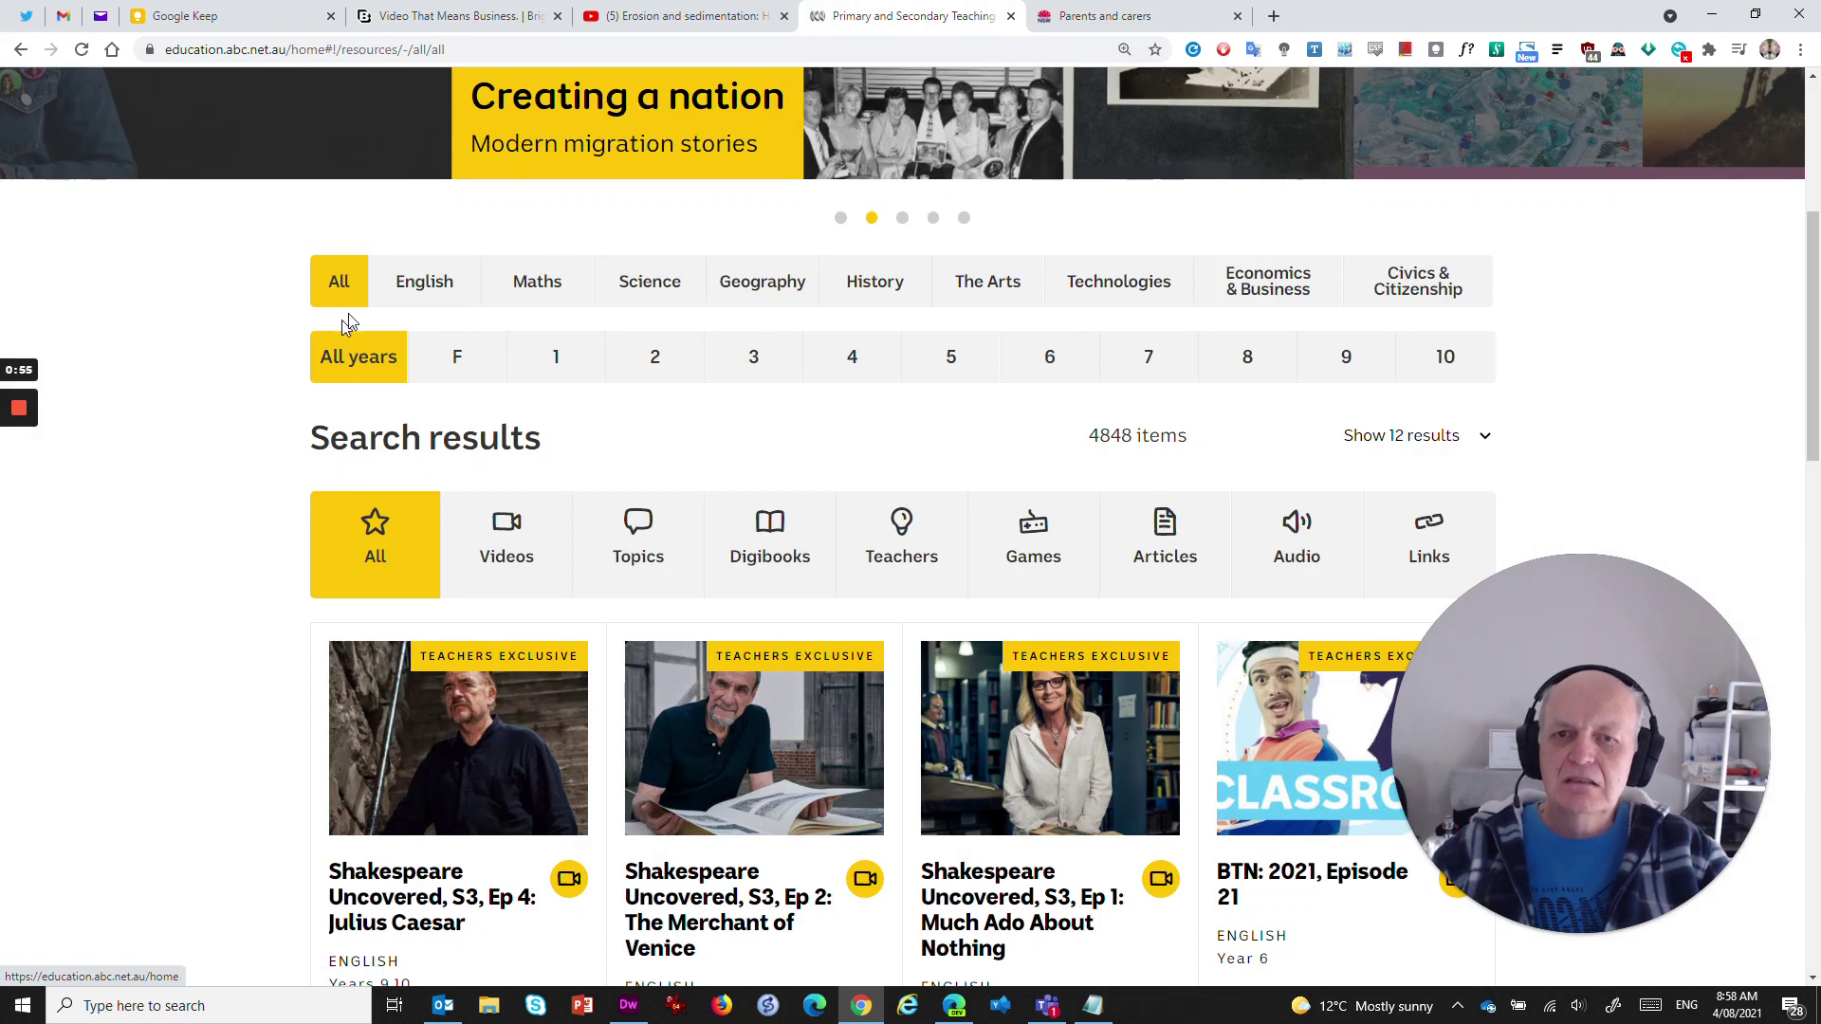
Apply the Geography subject and Year 5 filters to the teaching resources, leaving 157 results
scroll(171, 496, up, 5)
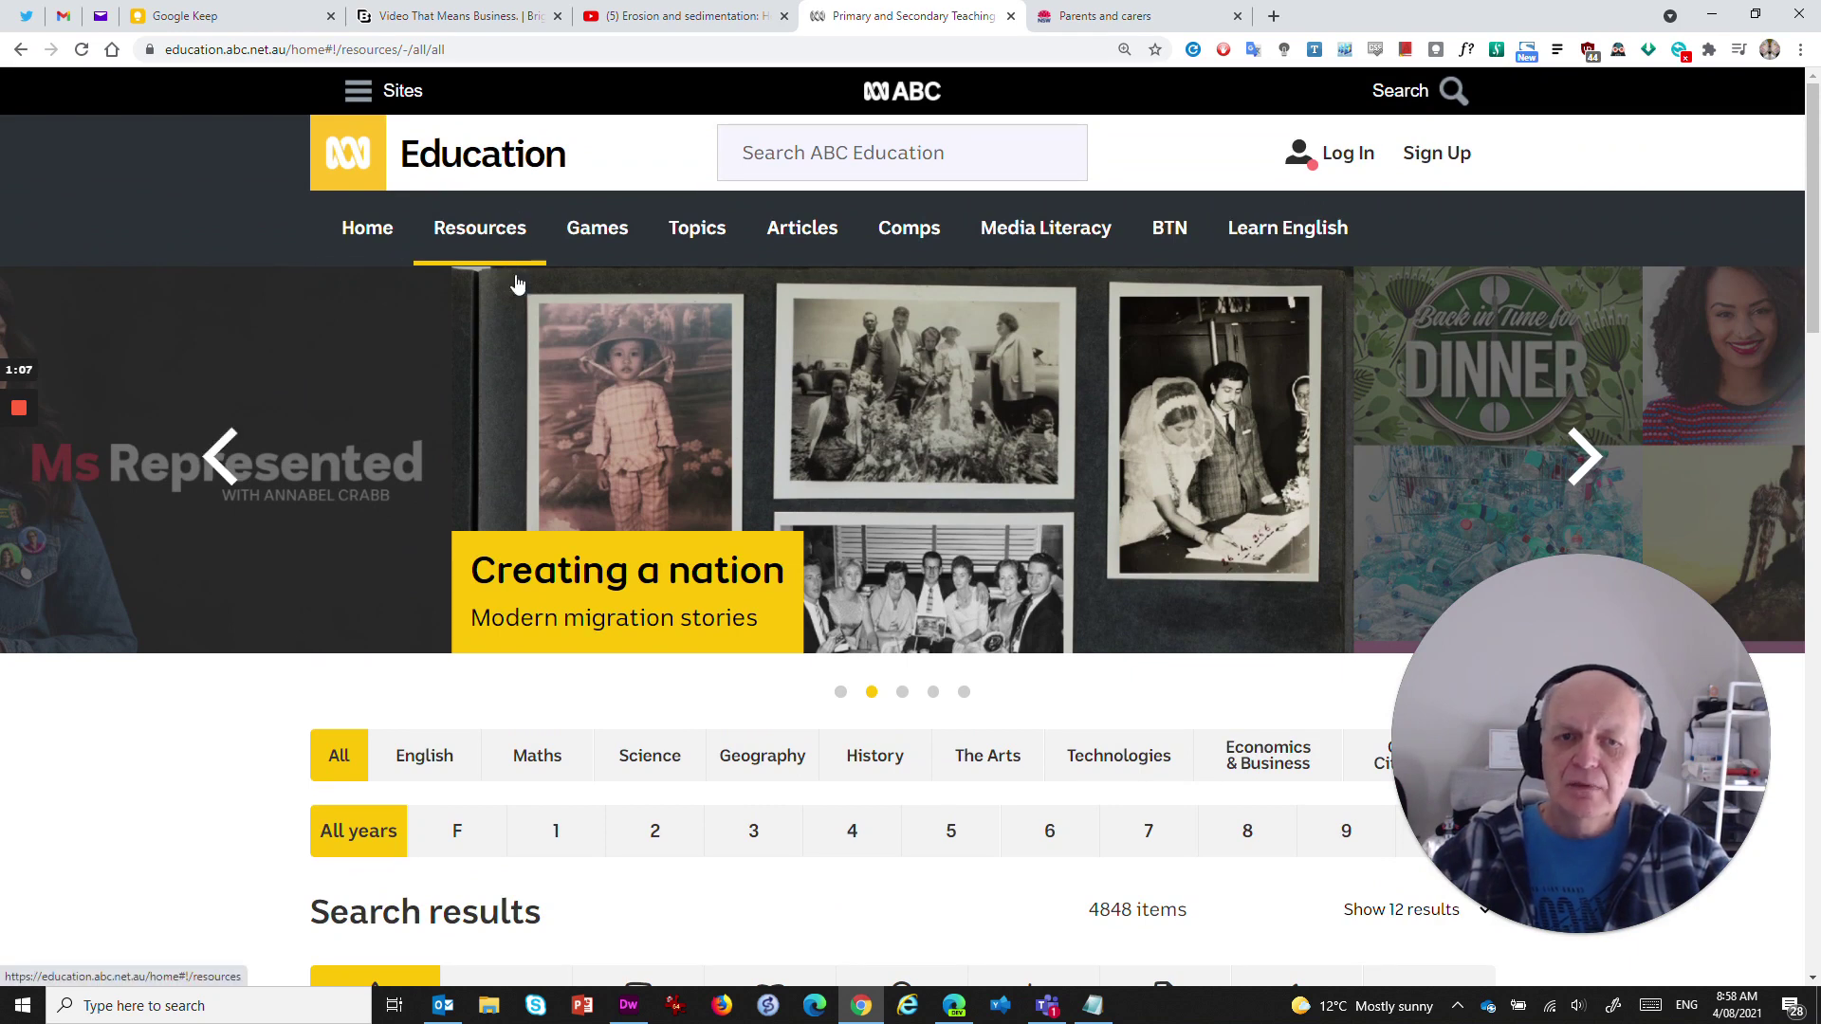
scroll(398, 430, down, 2)
scroll(233, 508, down, 3)
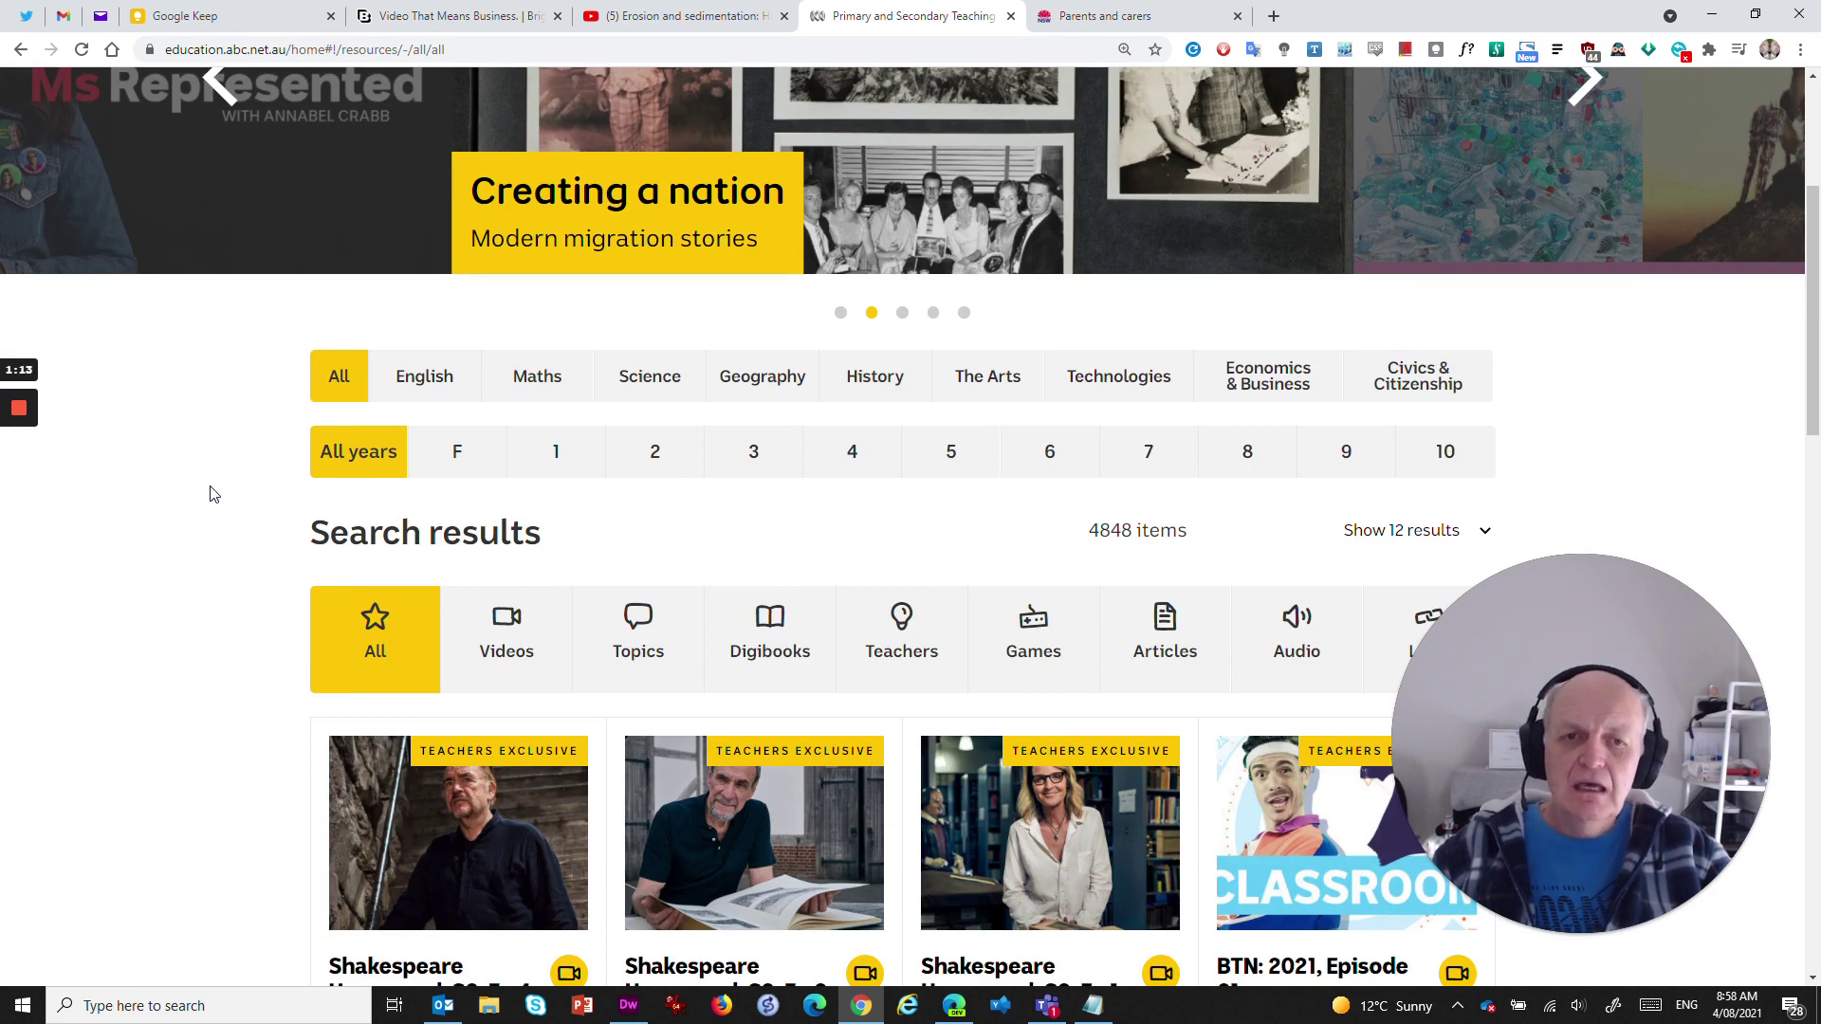
click(759, 378)
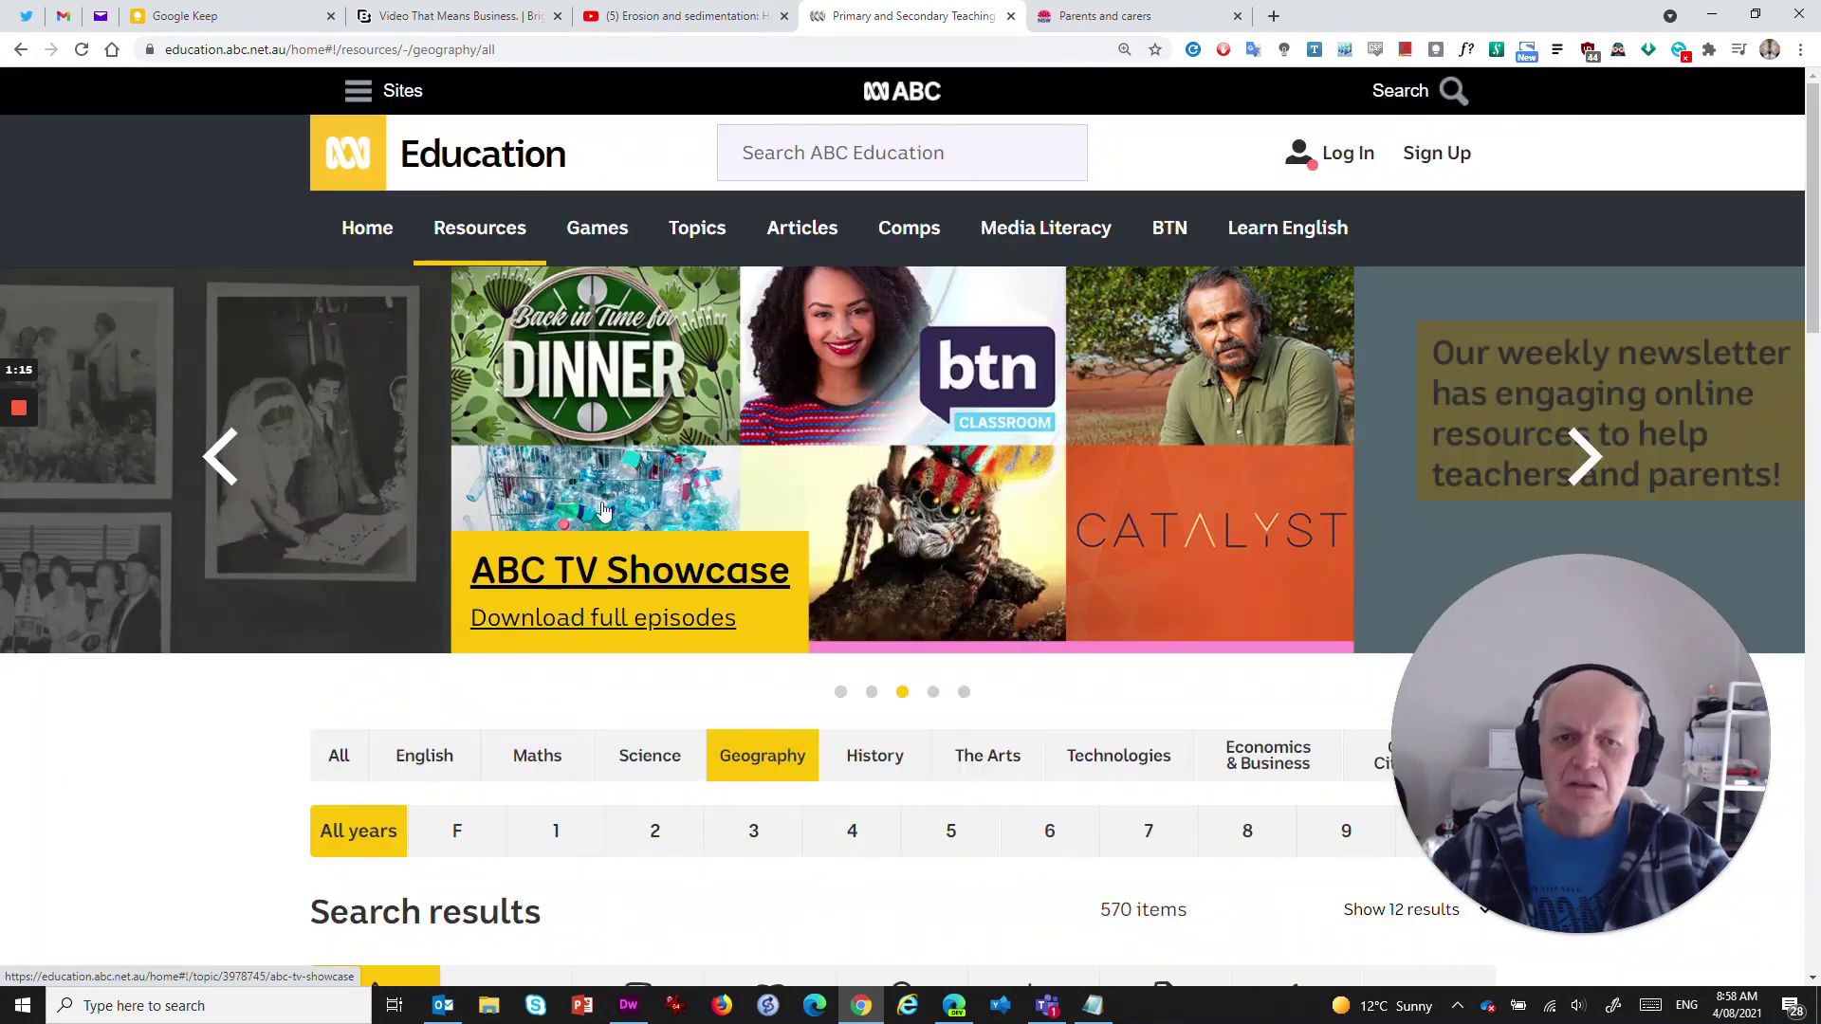
scroll(731, 670, down, 1)
click(935, 743)
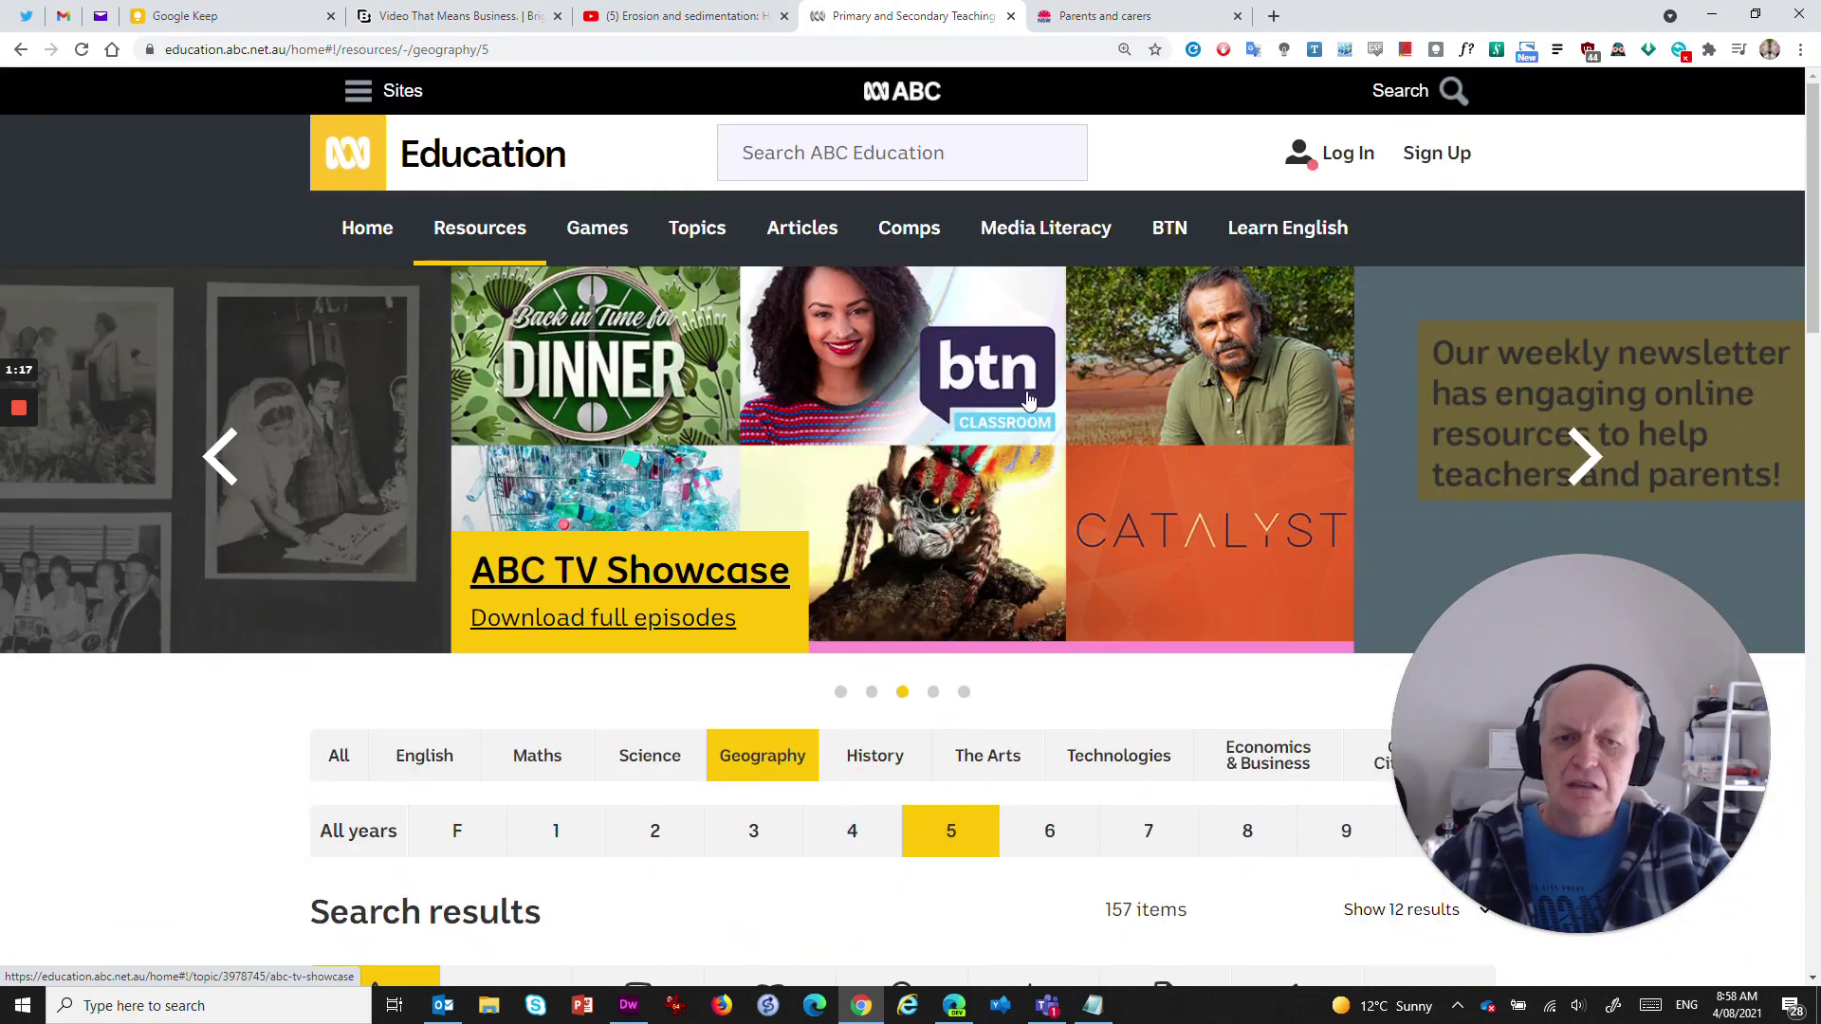
scroll(699, 500, down, 7)
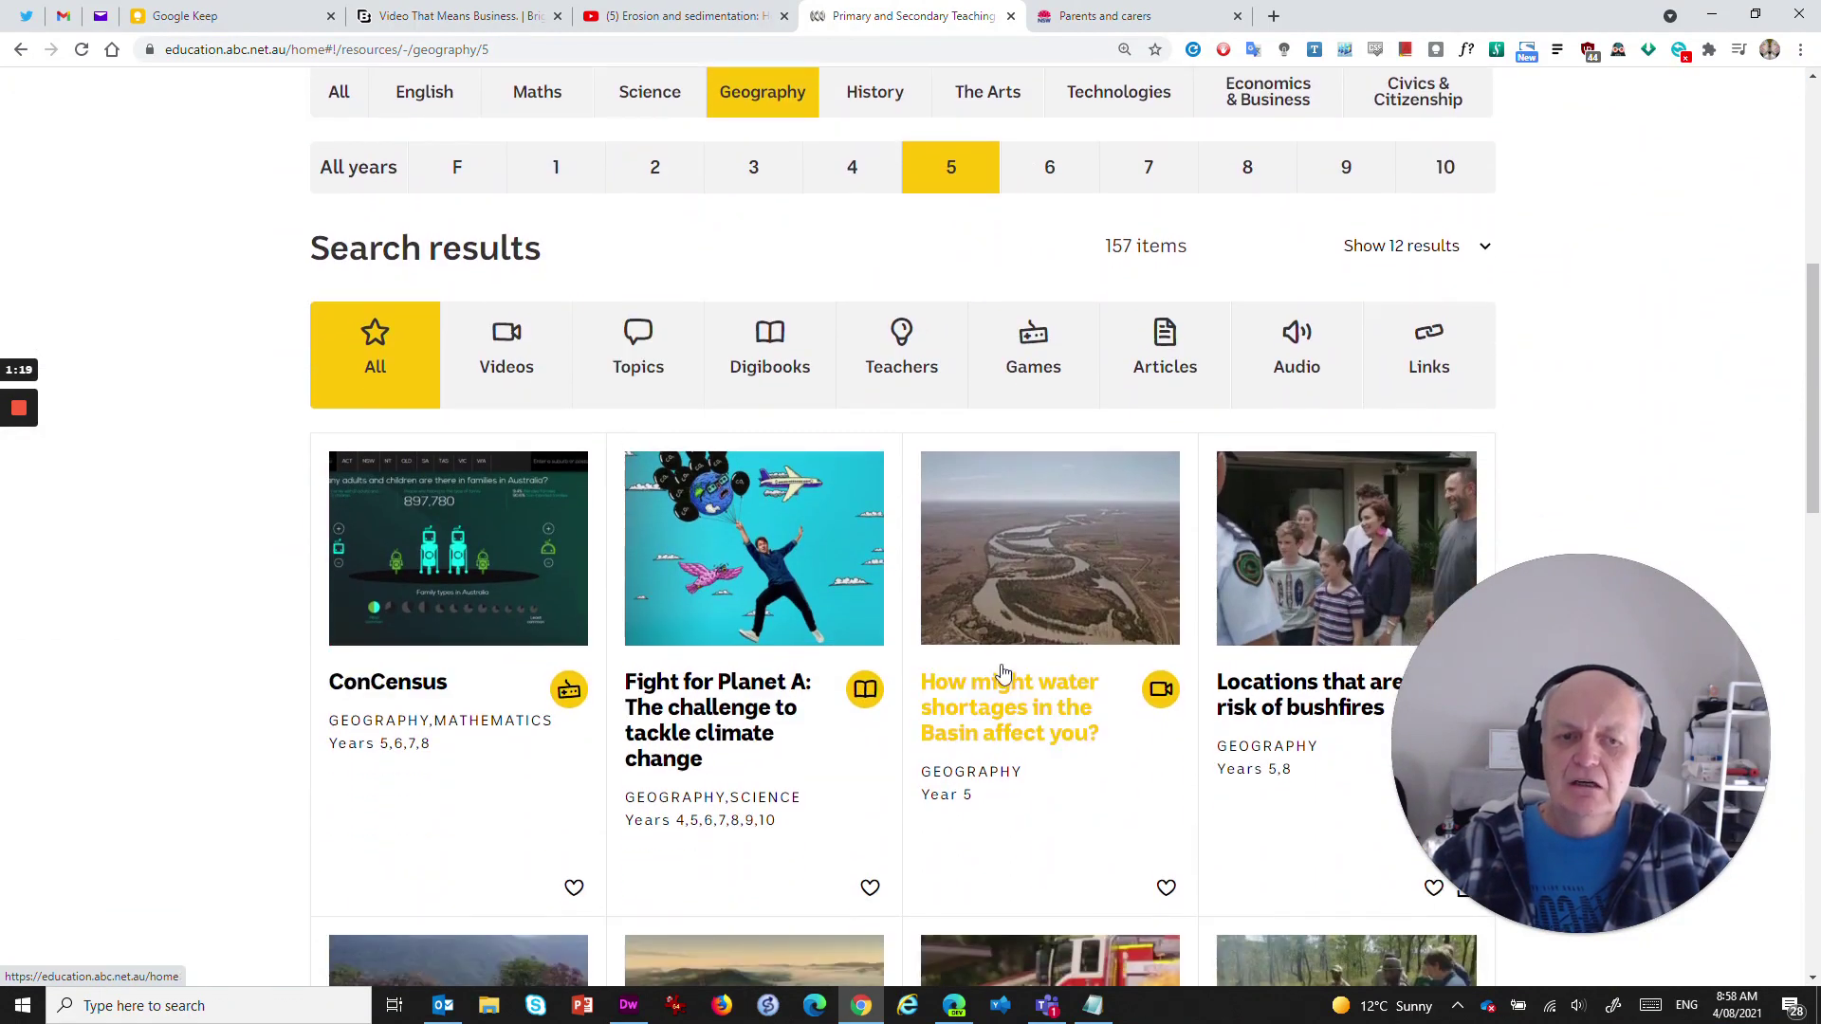
Open 'How might water shortages in the Basin affect you?', play it a few seconds, then pause
click(1044, 586)
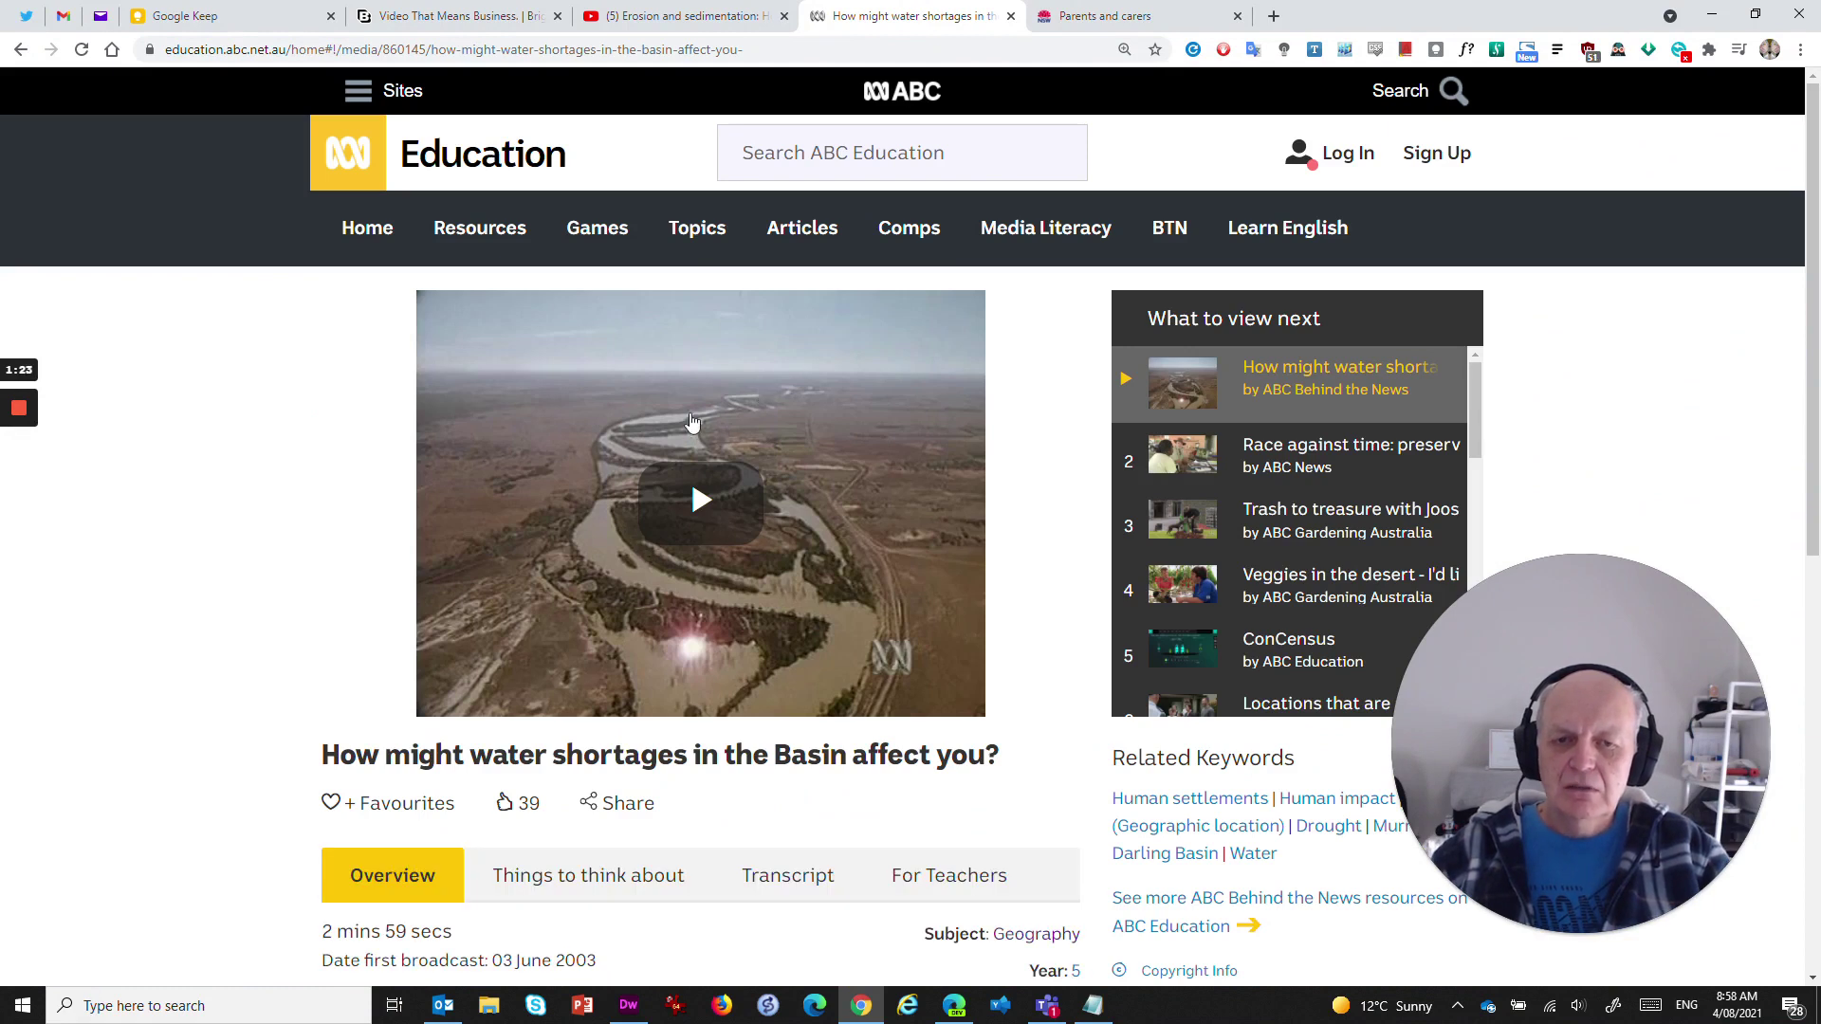
click(678, 498)
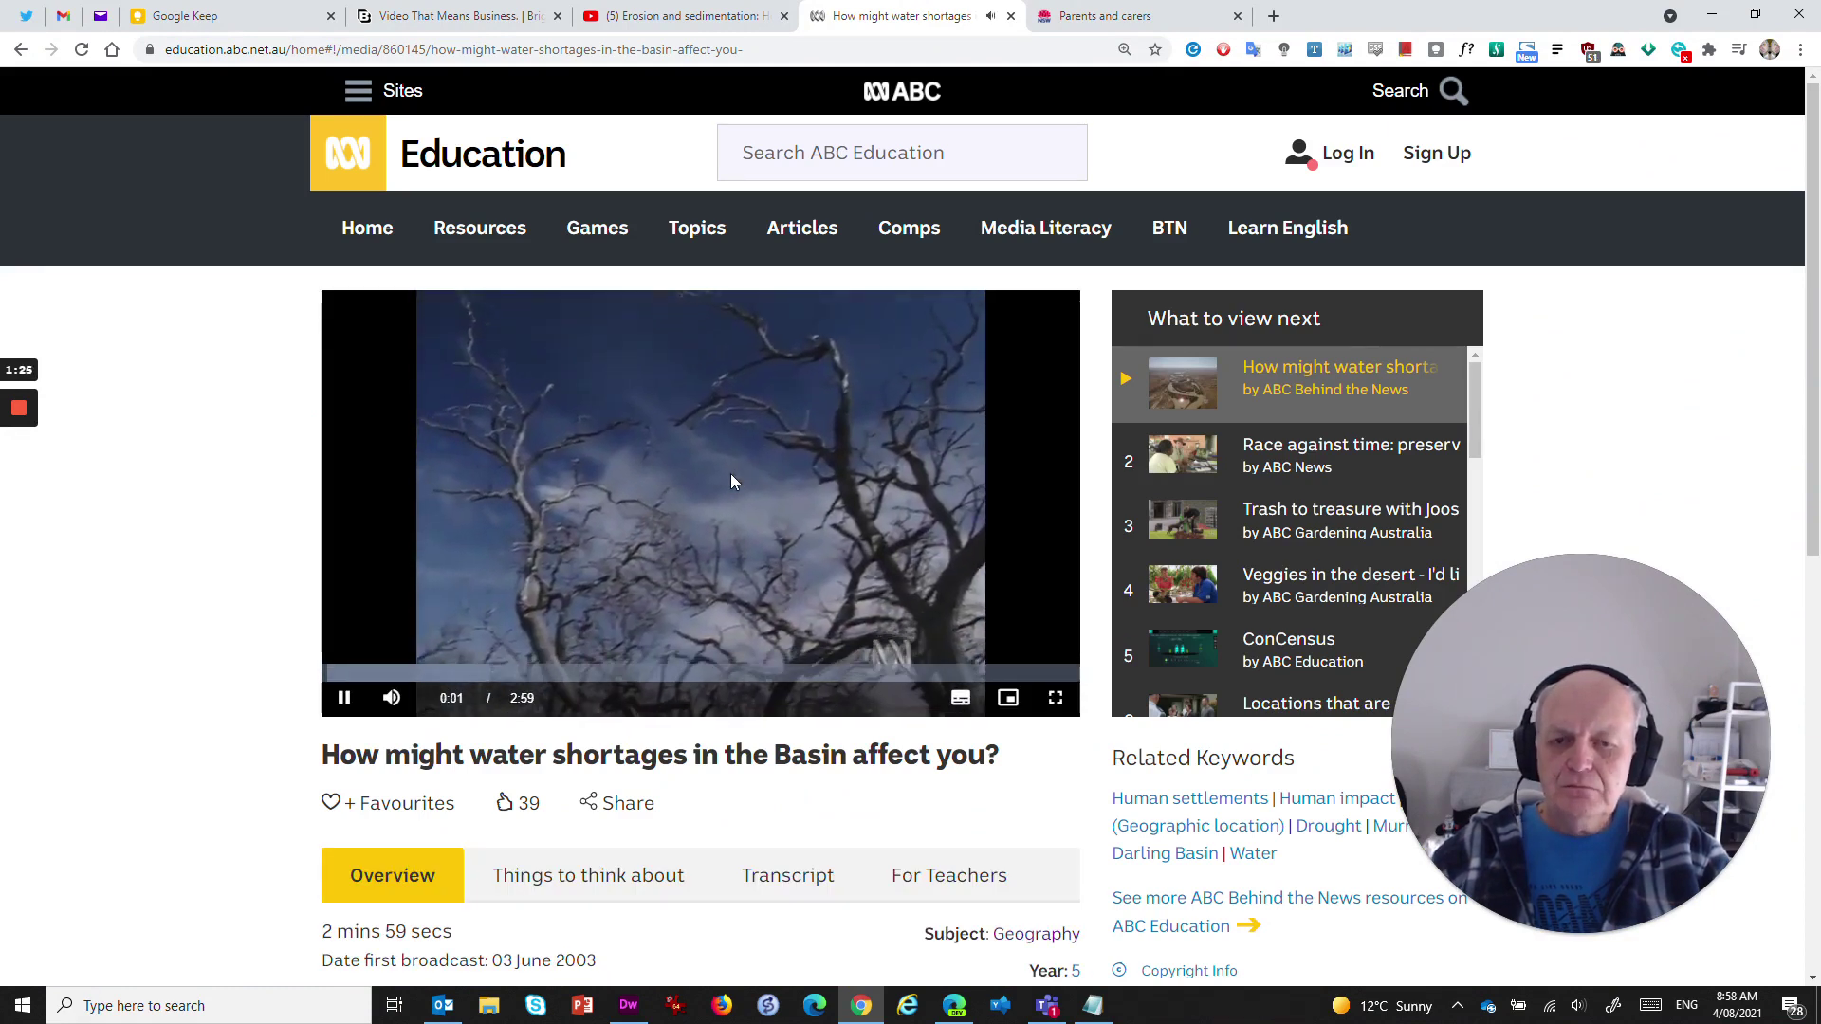
click(347, 701)
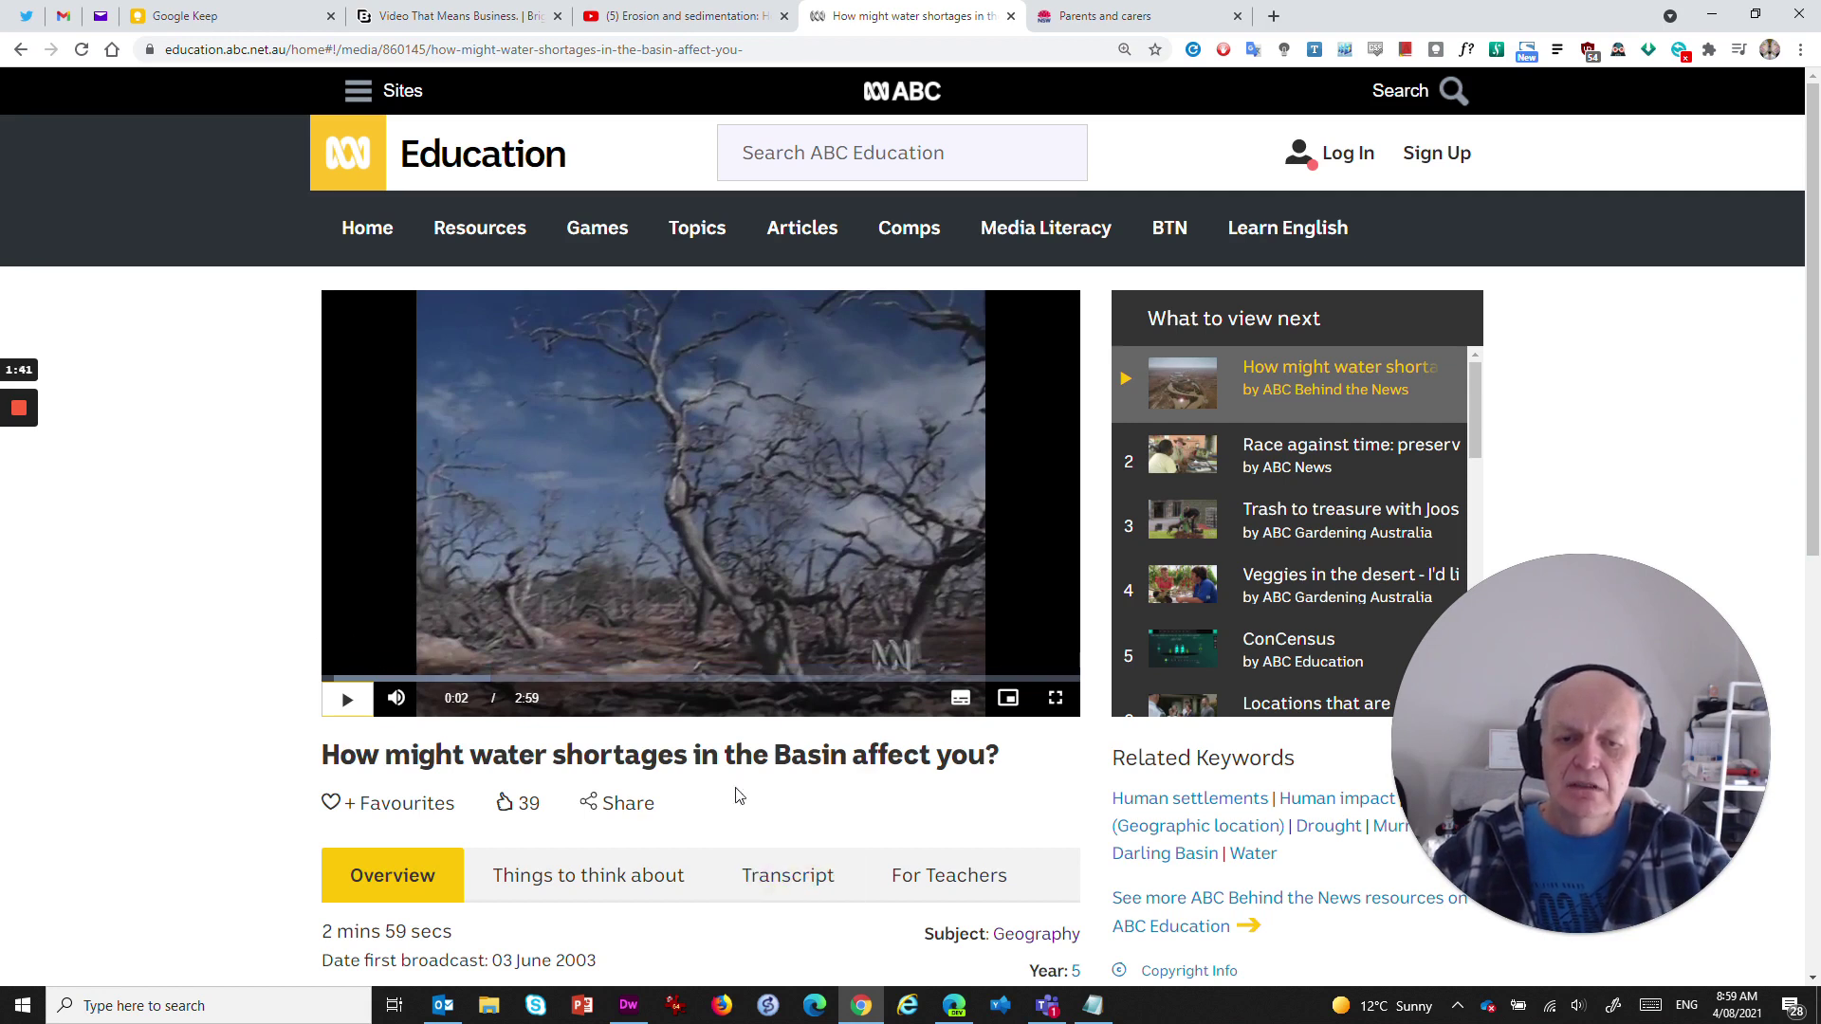
scroll(736, 796, down, 1)
click(621, 709)
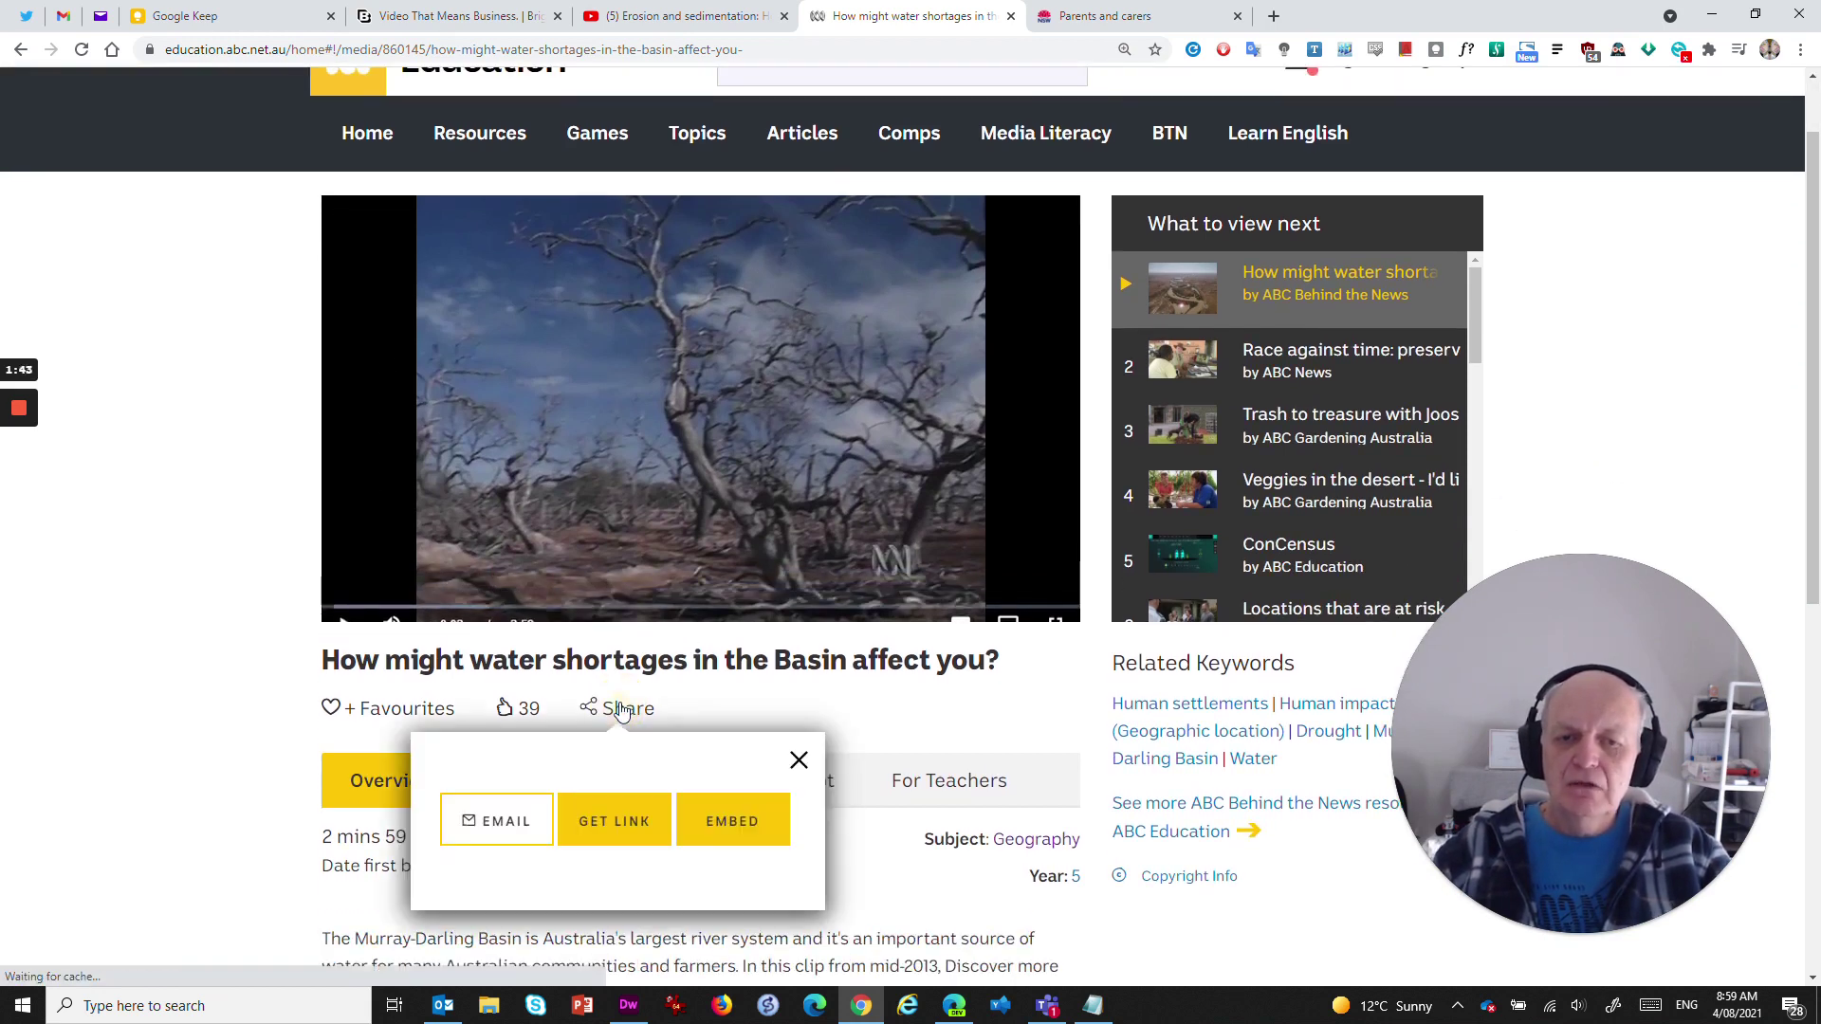
click(708, 821)
scroll(650, 801, down, 1)
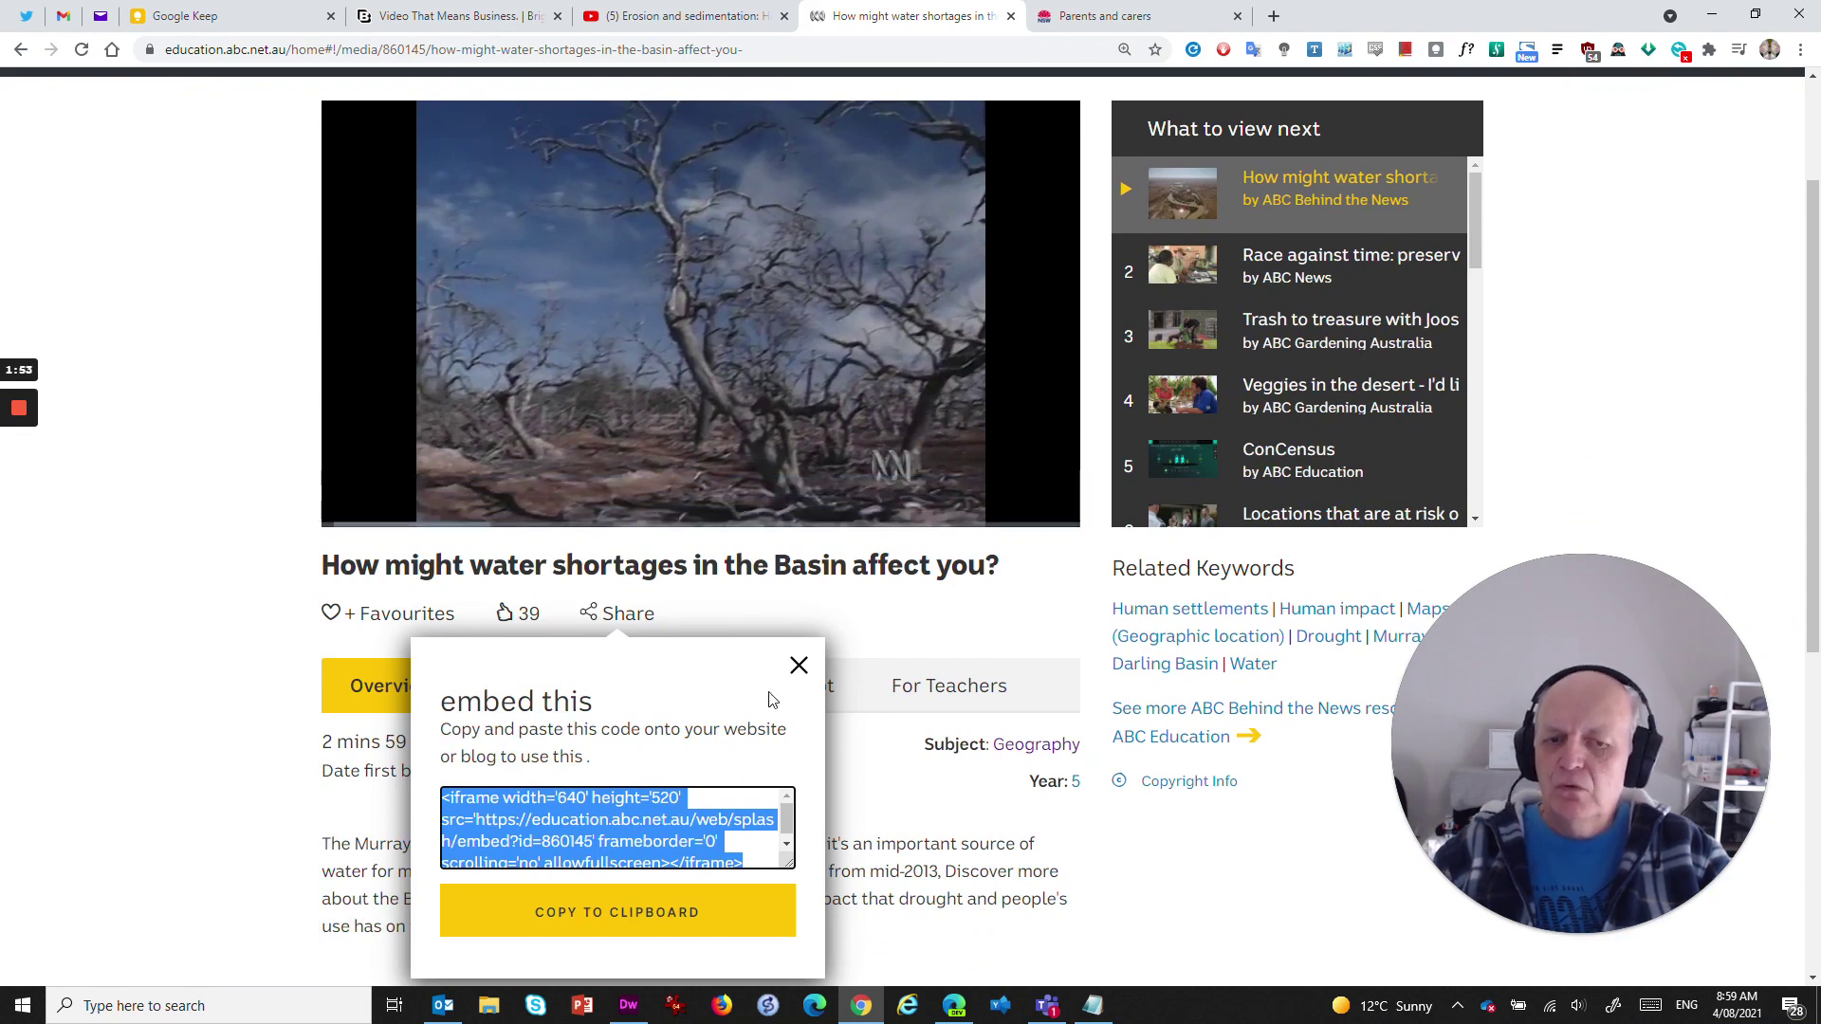
click(805, 670)
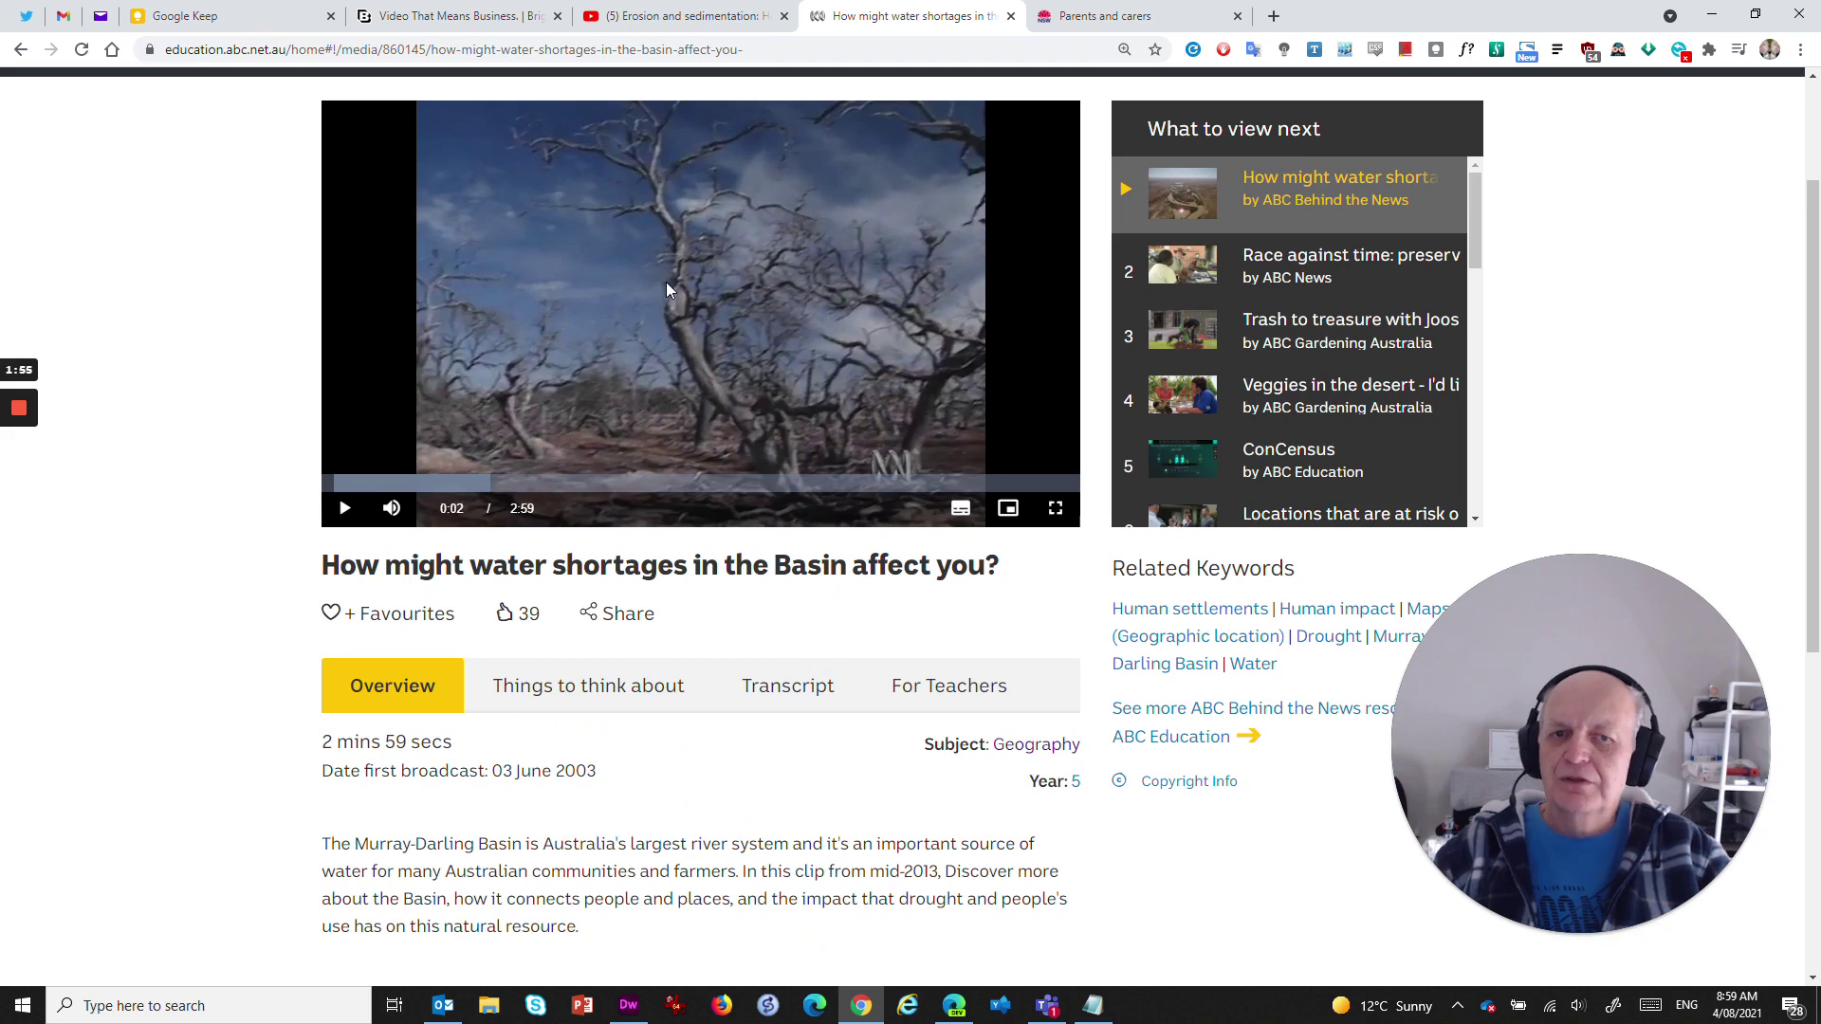
scroll(647, 313, up, 2)
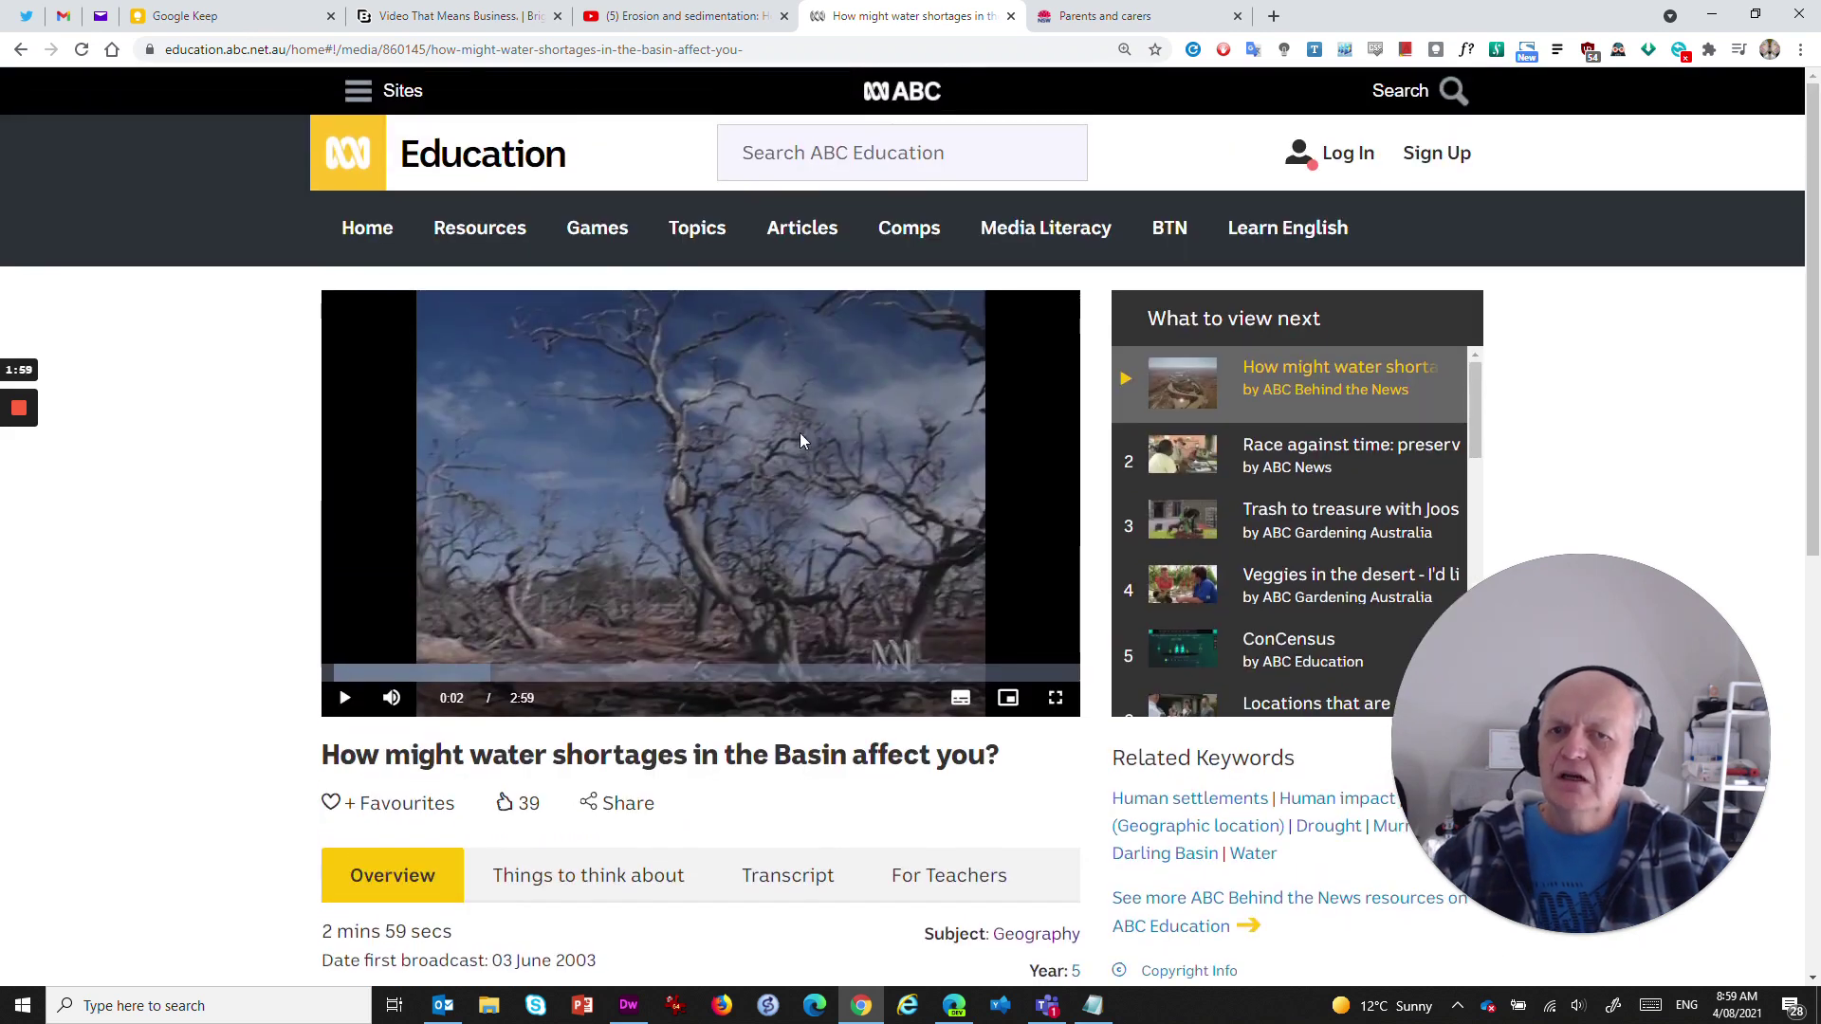
right_click(696, 429)
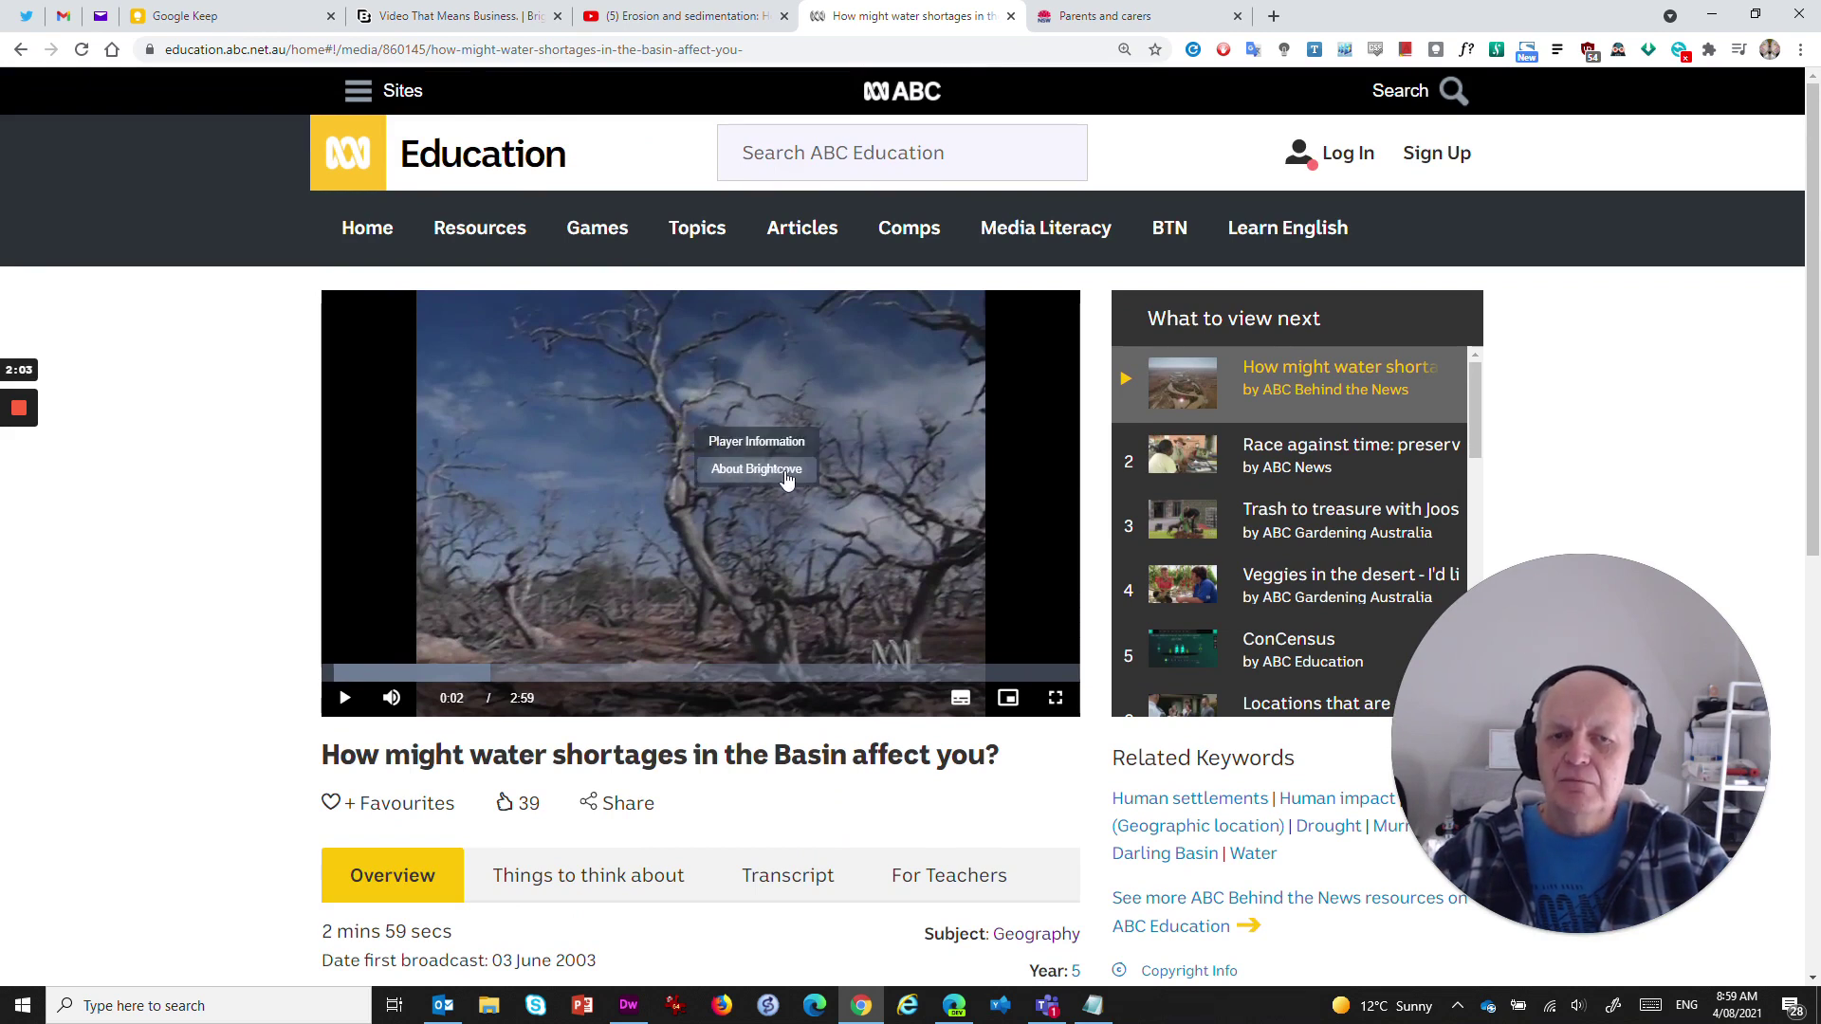
click(432, 16)
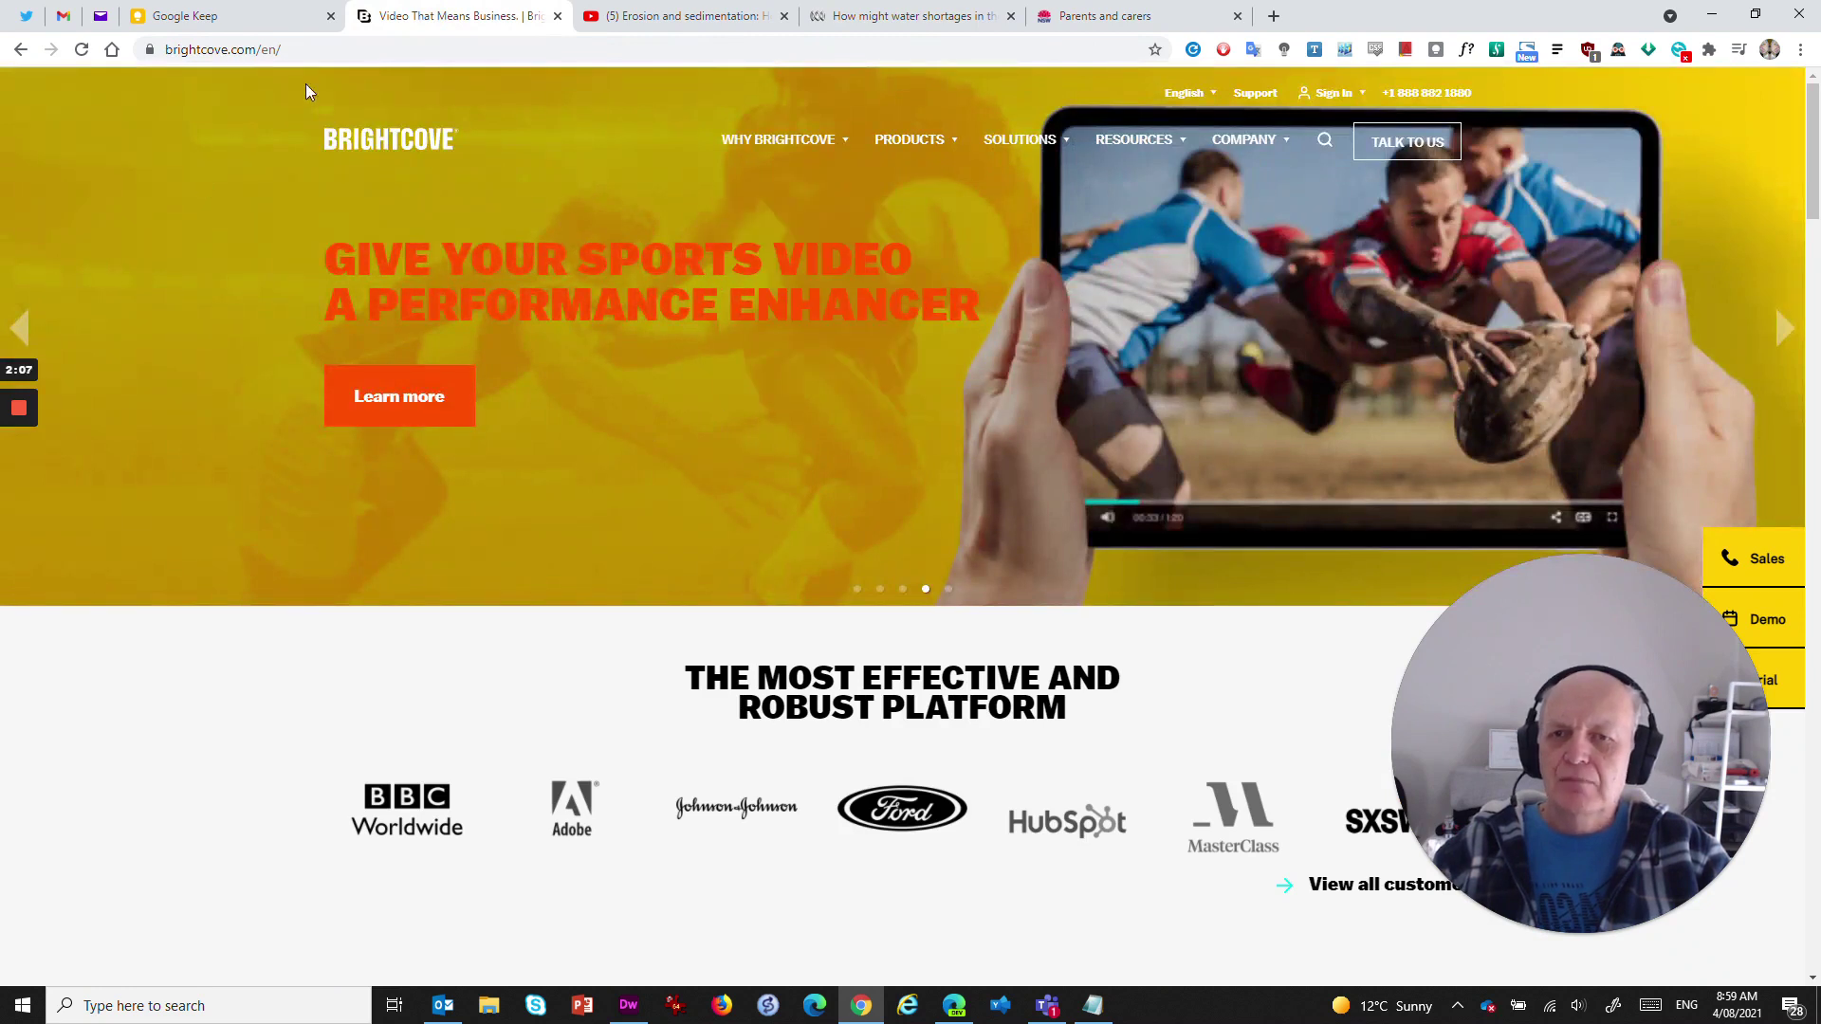
Scroll through the Brightcove home page, then switch back to the earlier video tab
scroll(610, 374, down, 1)
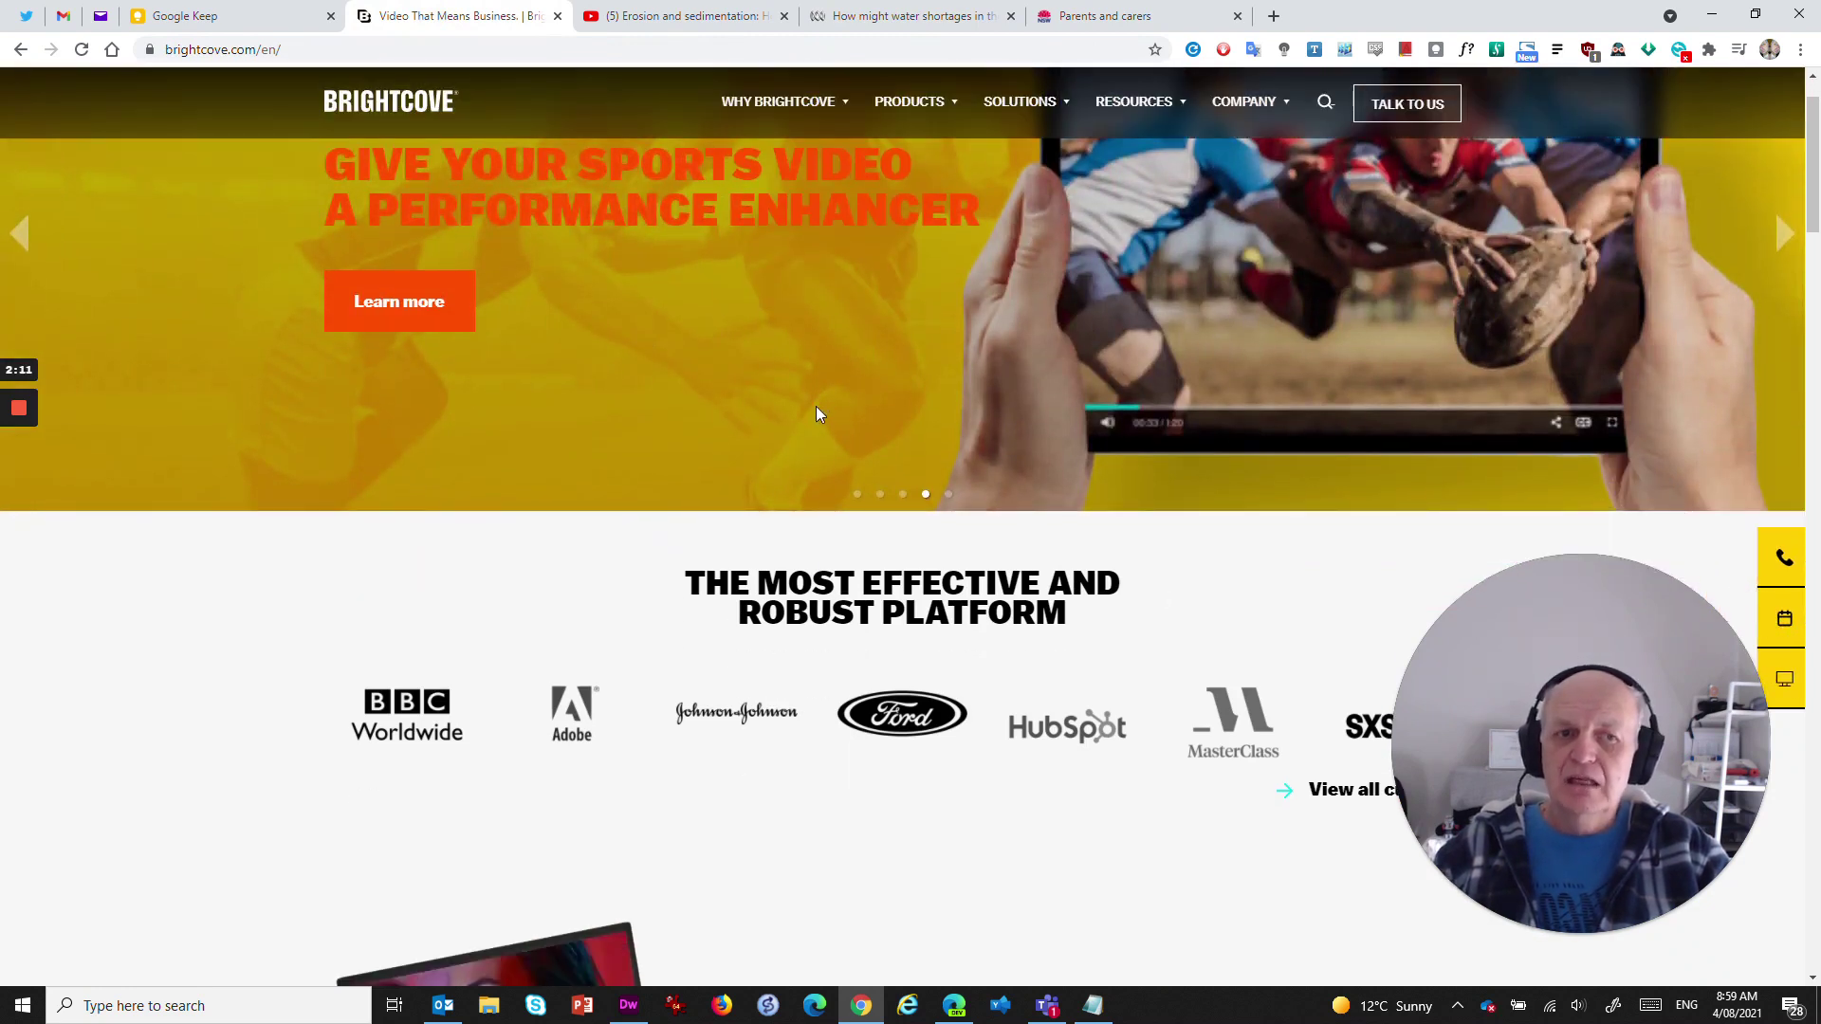
scroll(816, 405, up, 1)
scroll(777, 327, down, 4)
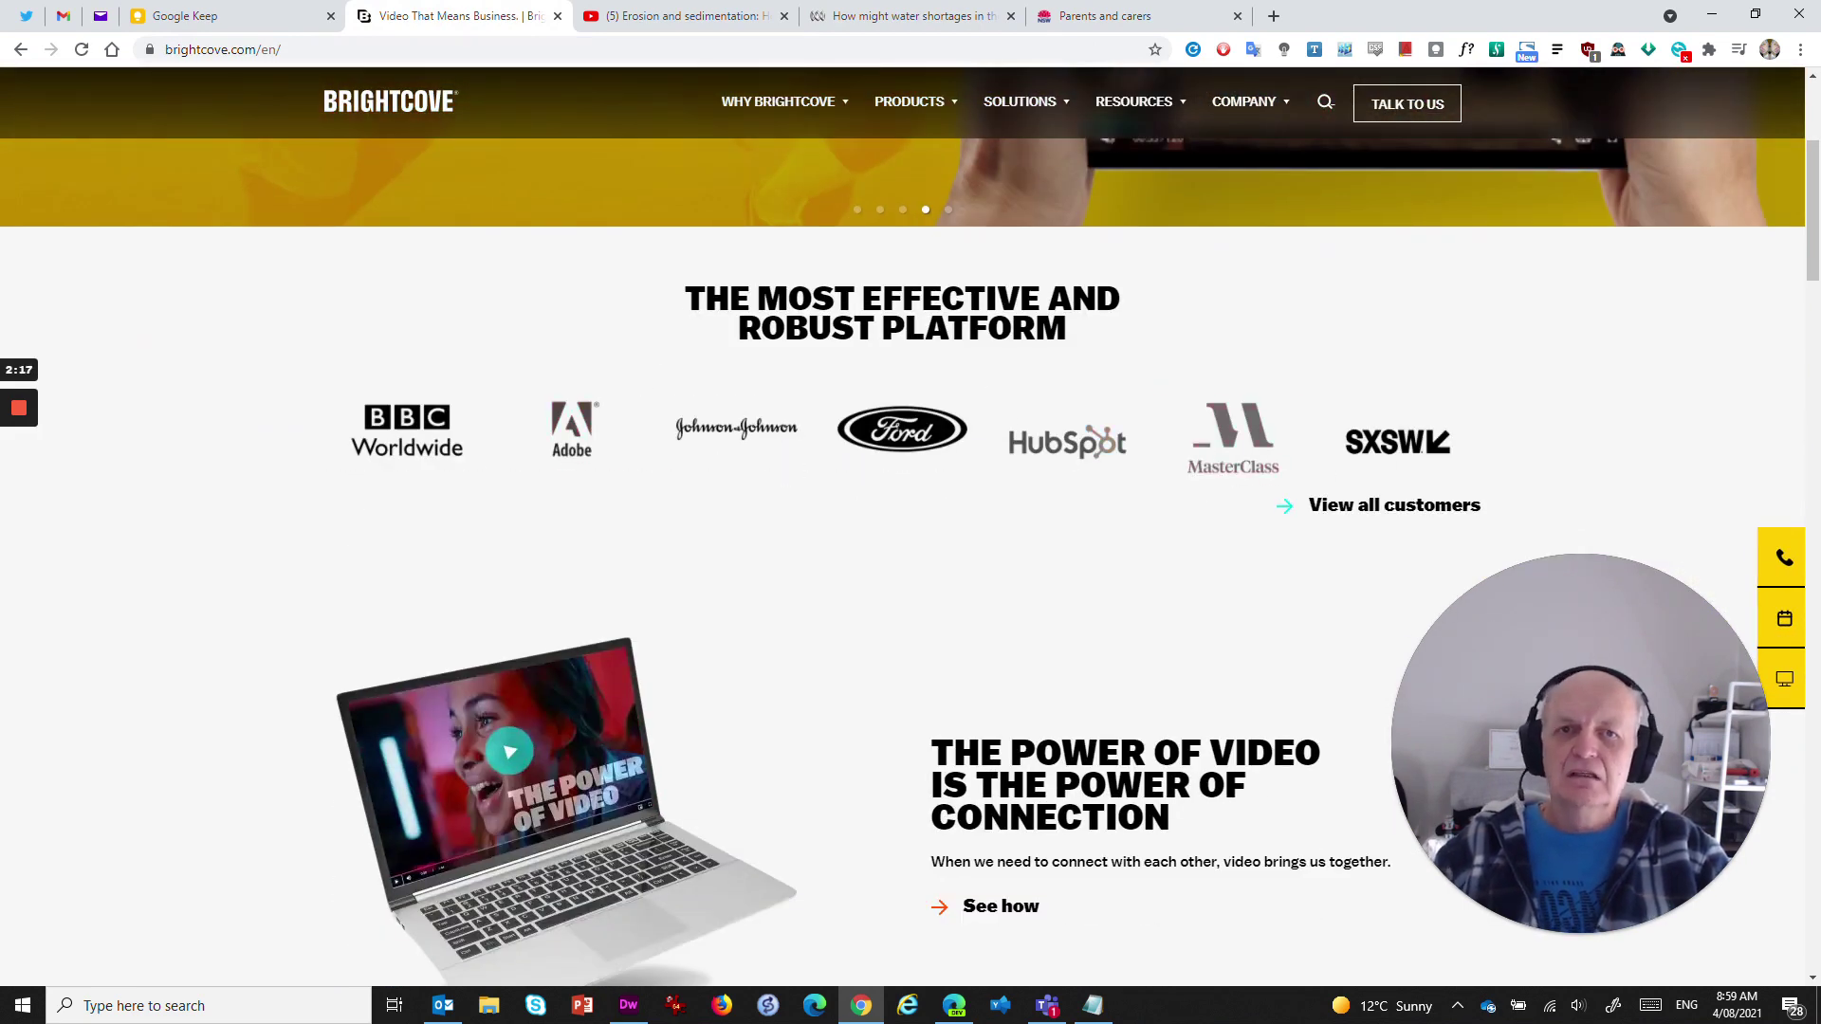
scroll(601, 334, up, 2)
click(721, 17)
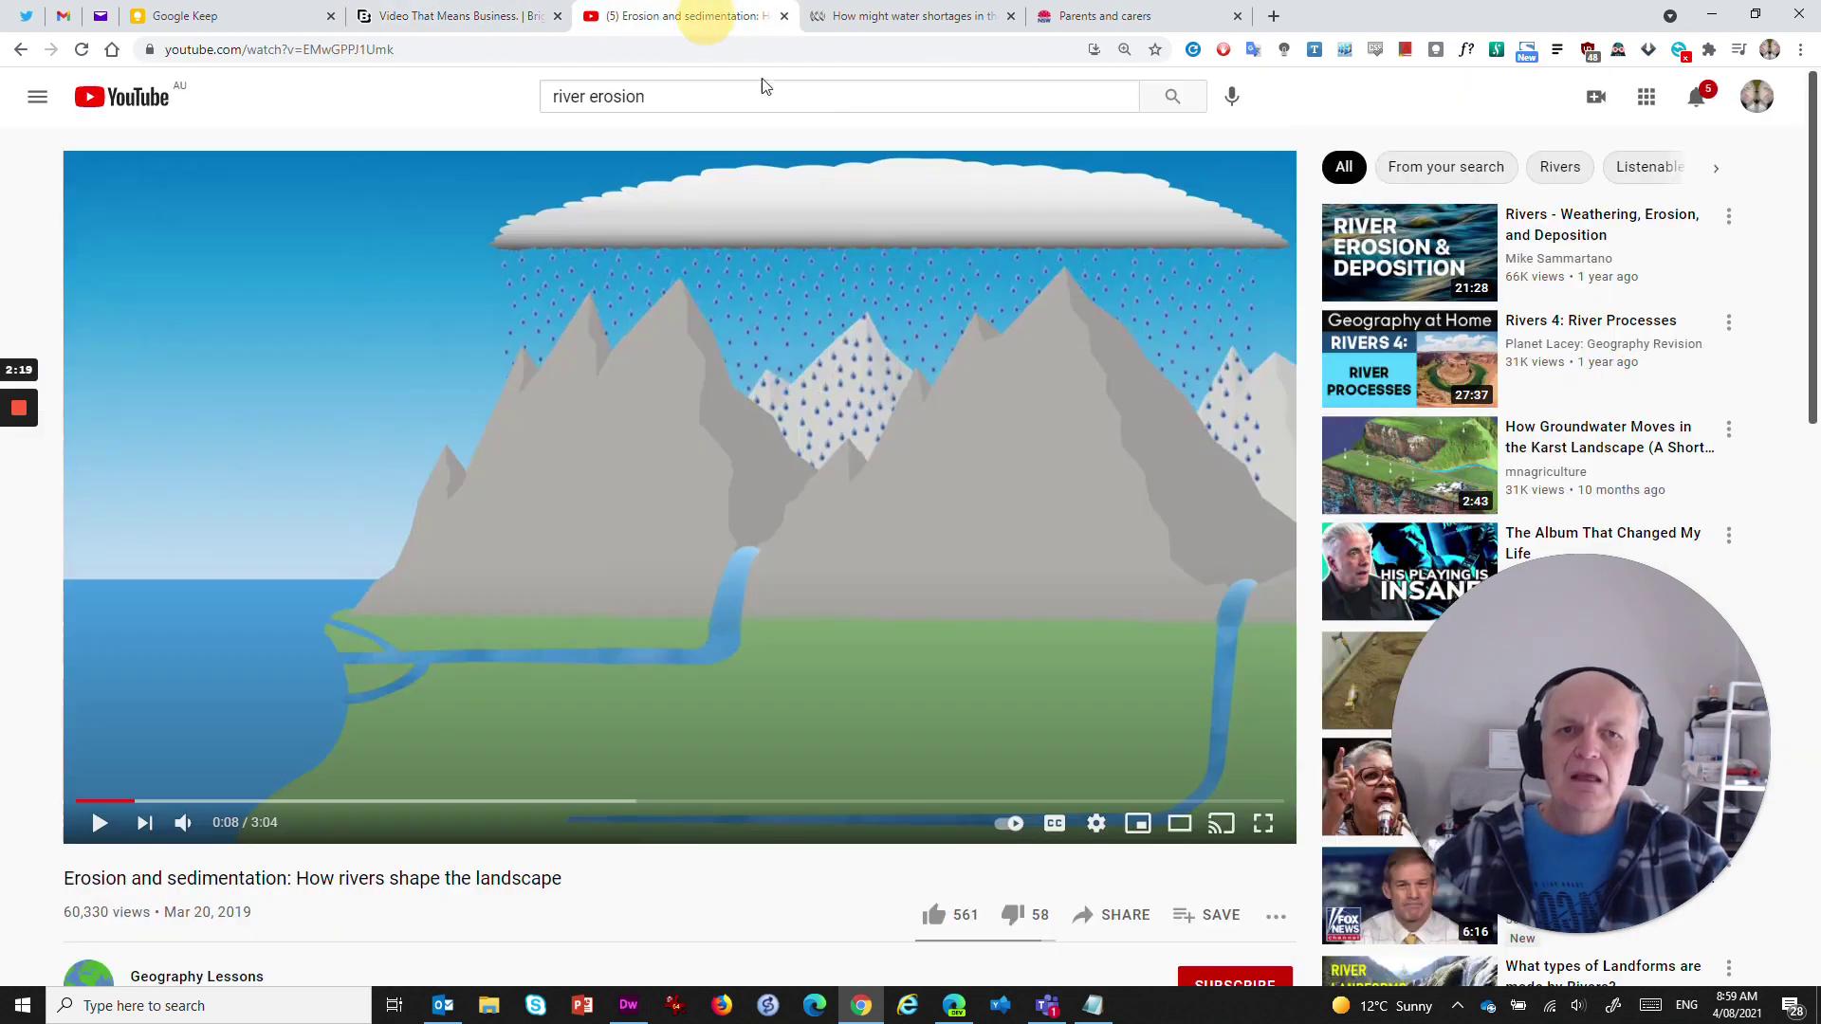
Show the water shortages player's context menu and bring the Notepad URL note forward
click(963, 10)
right_click(700, 434)
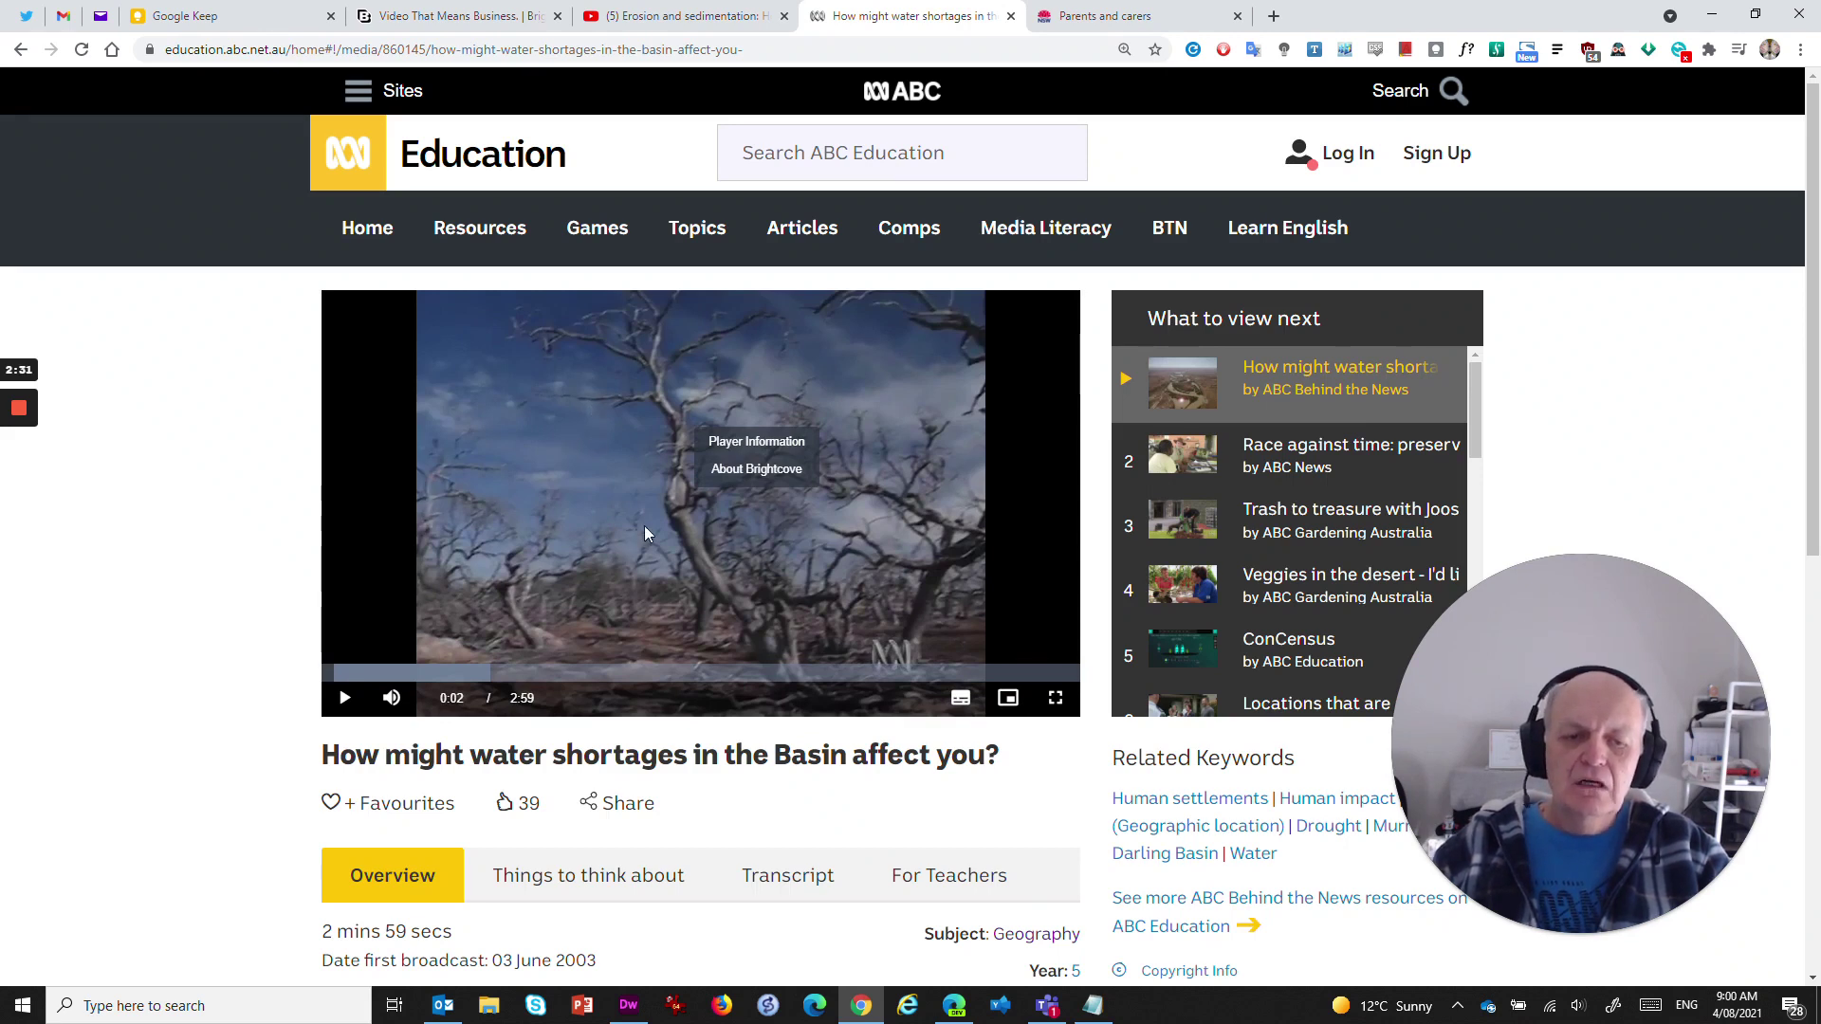
click(1093, 1005)
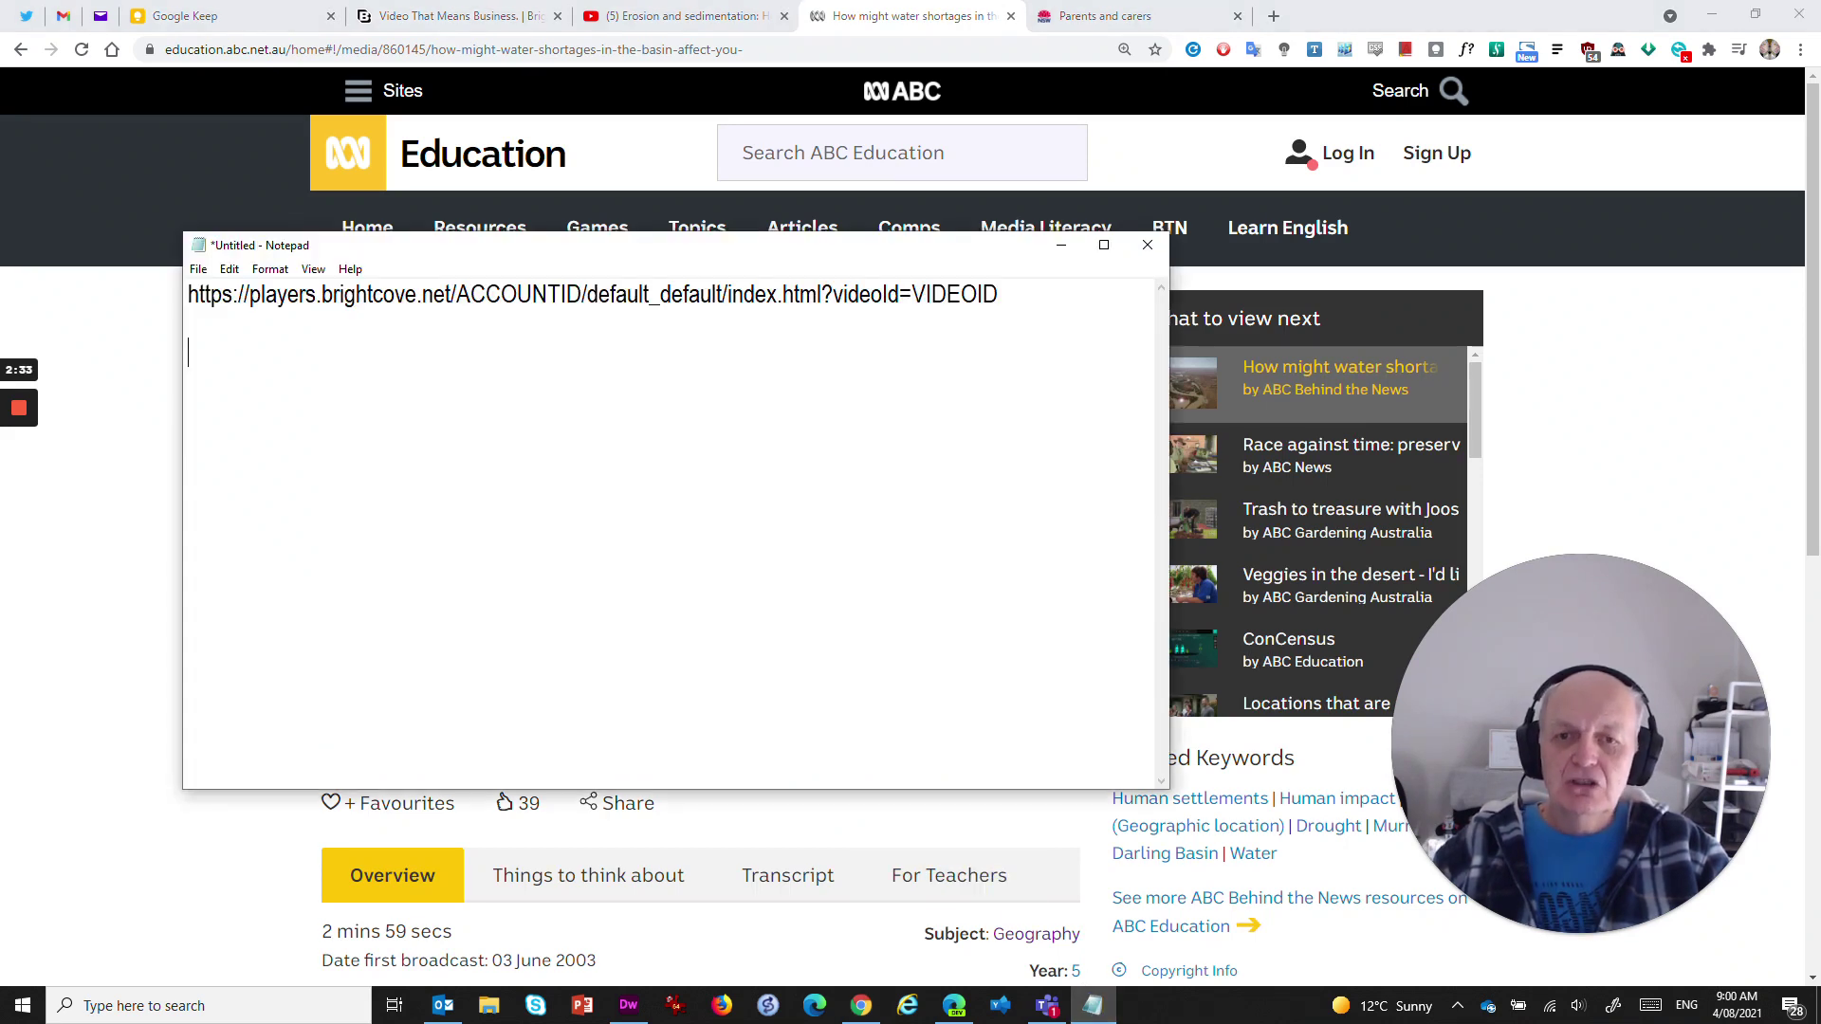
drag(455, 249, 444, 284)
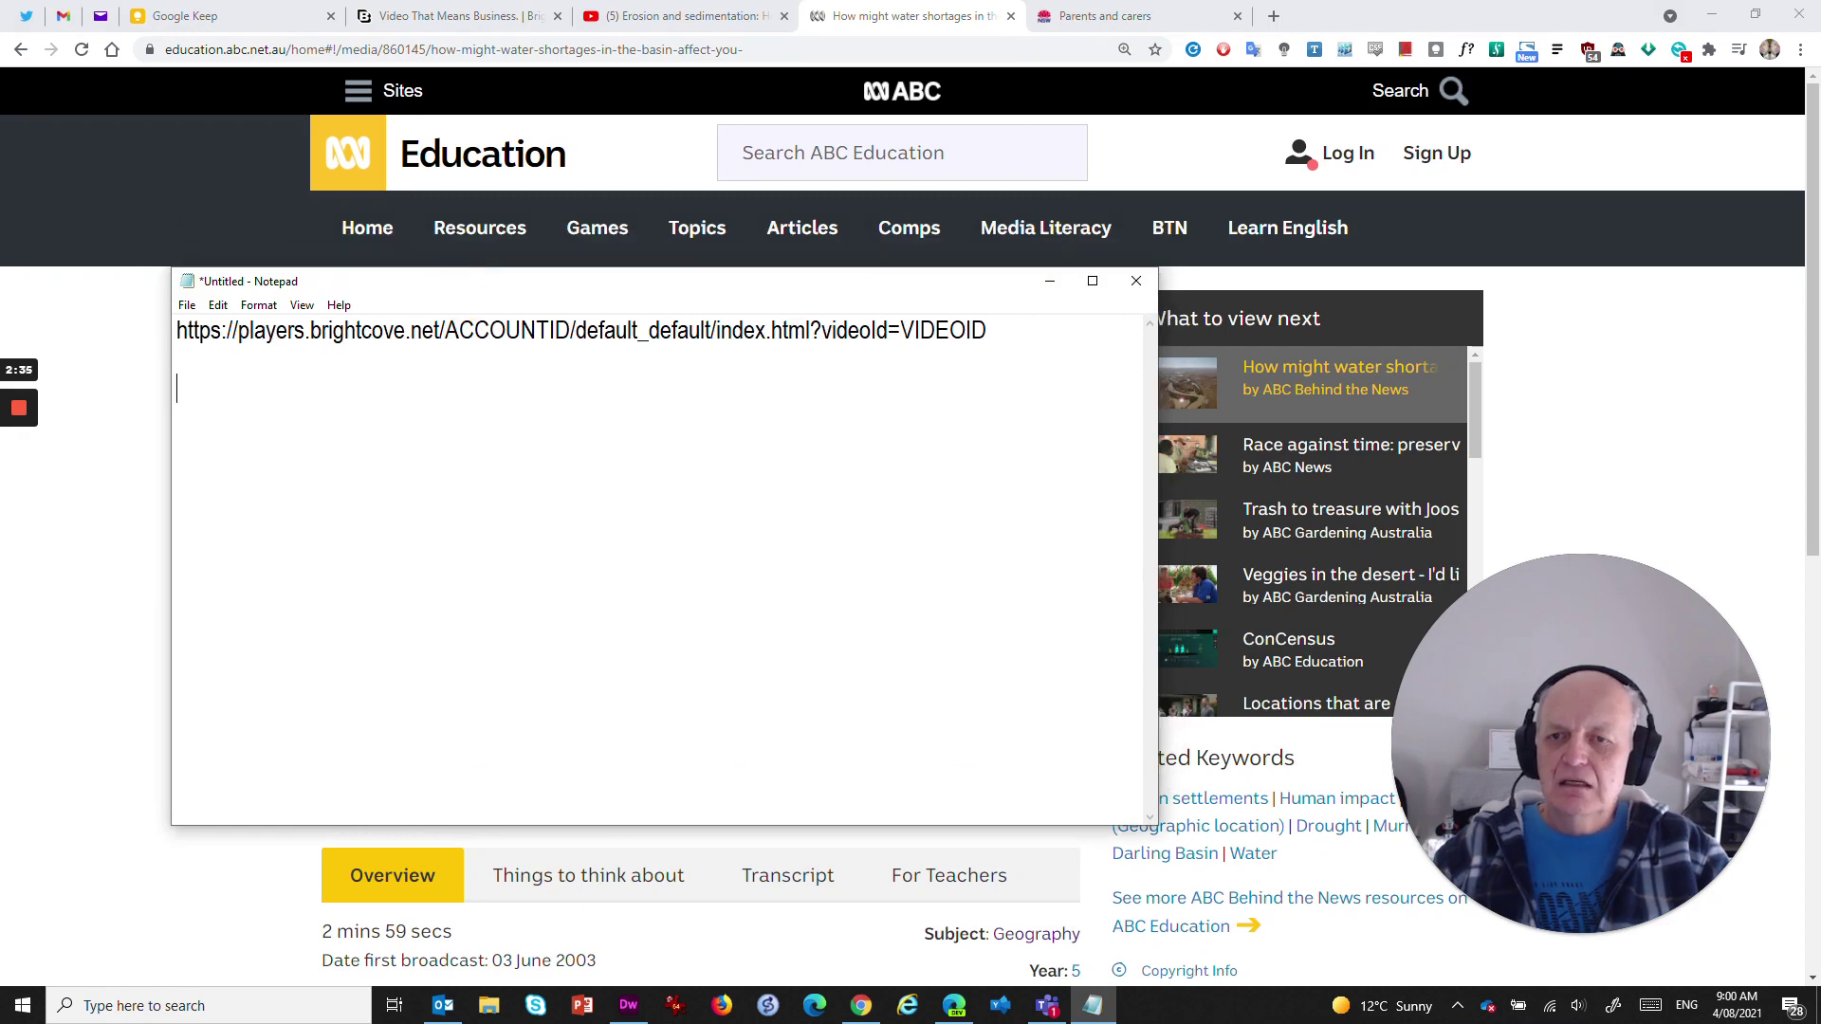
Paste a second copy of the Brightcove URL template on a new line in Notepad
drag(176, 331, 1018, 337)
key(ctrl+c)
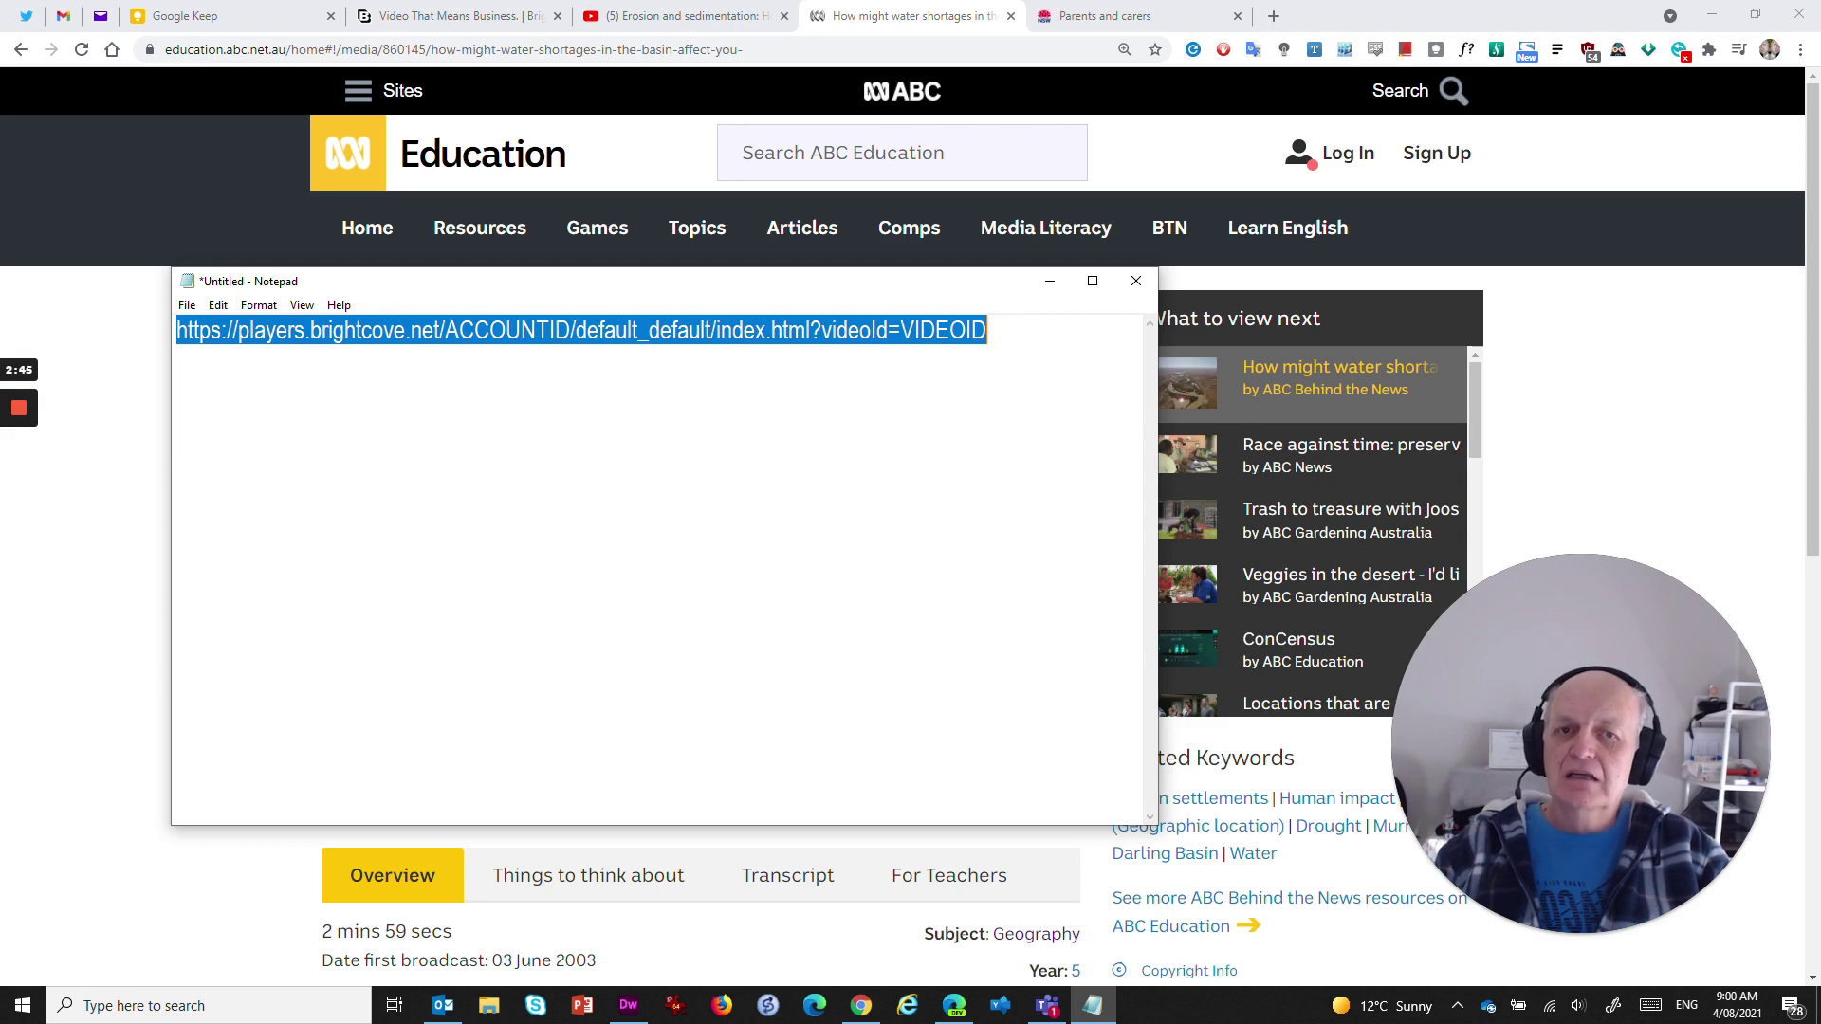
click(987, 330)
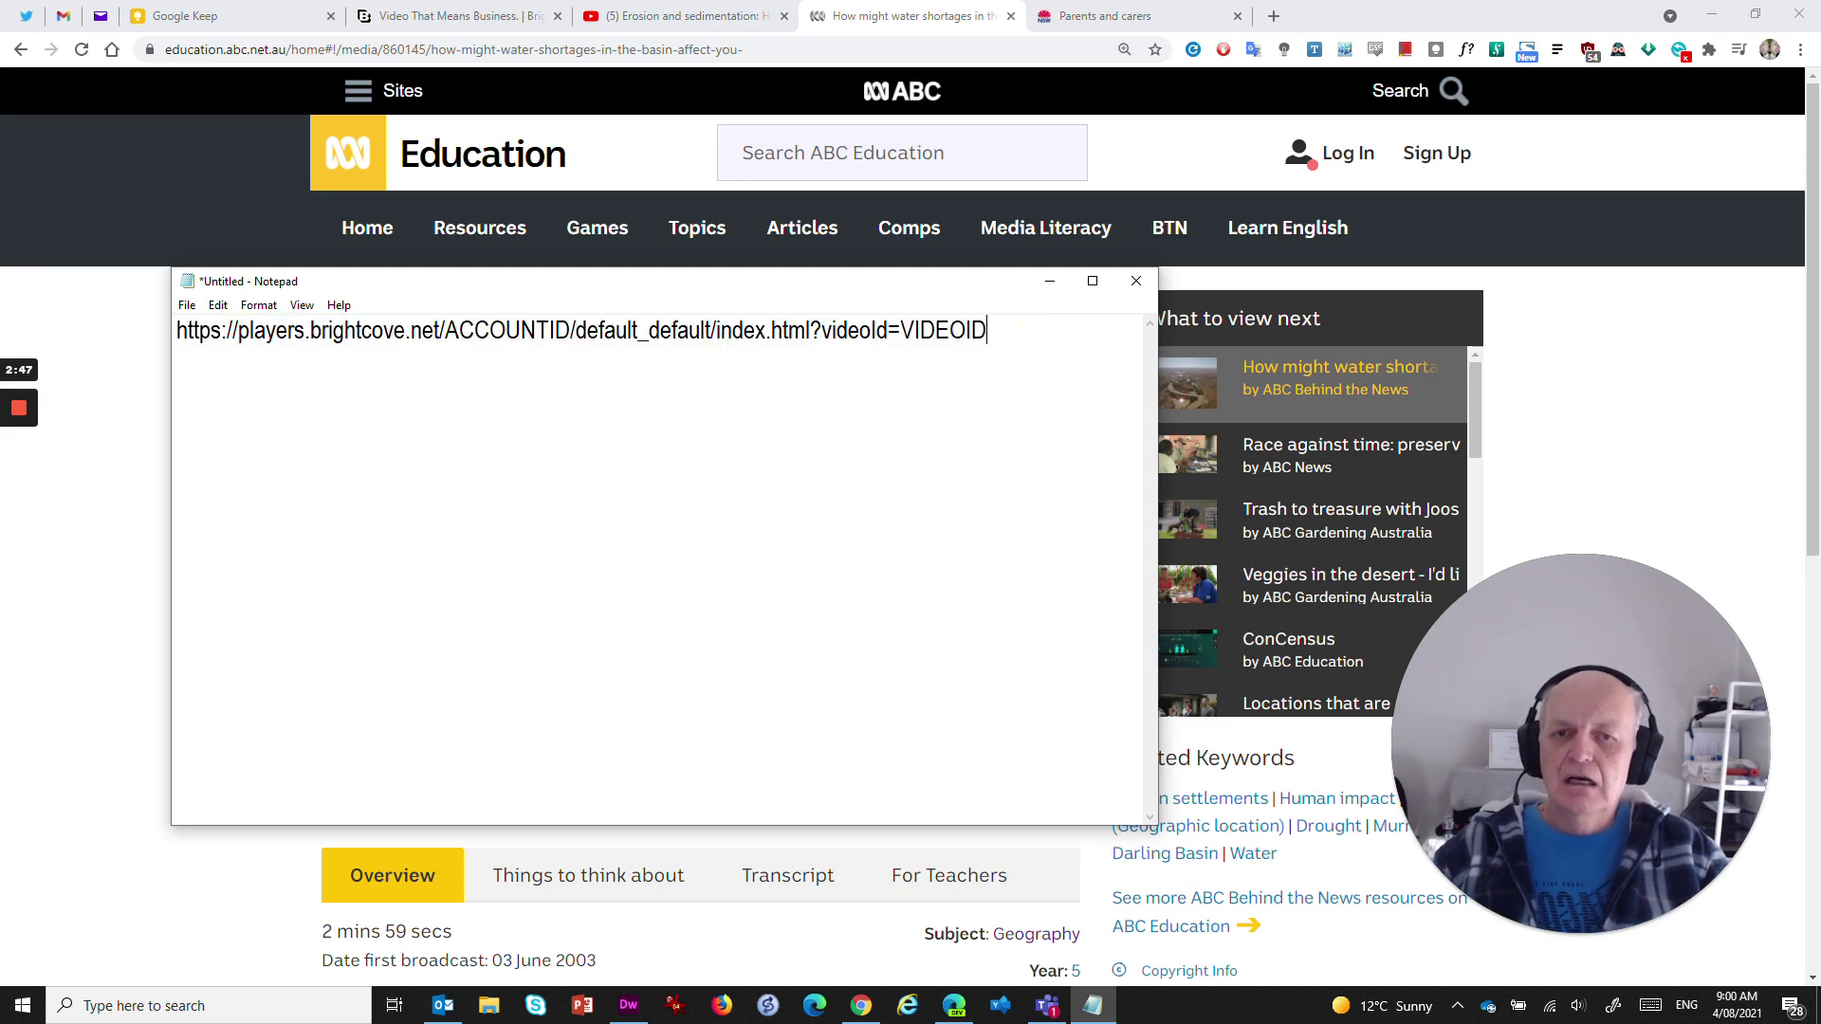
key(Return)
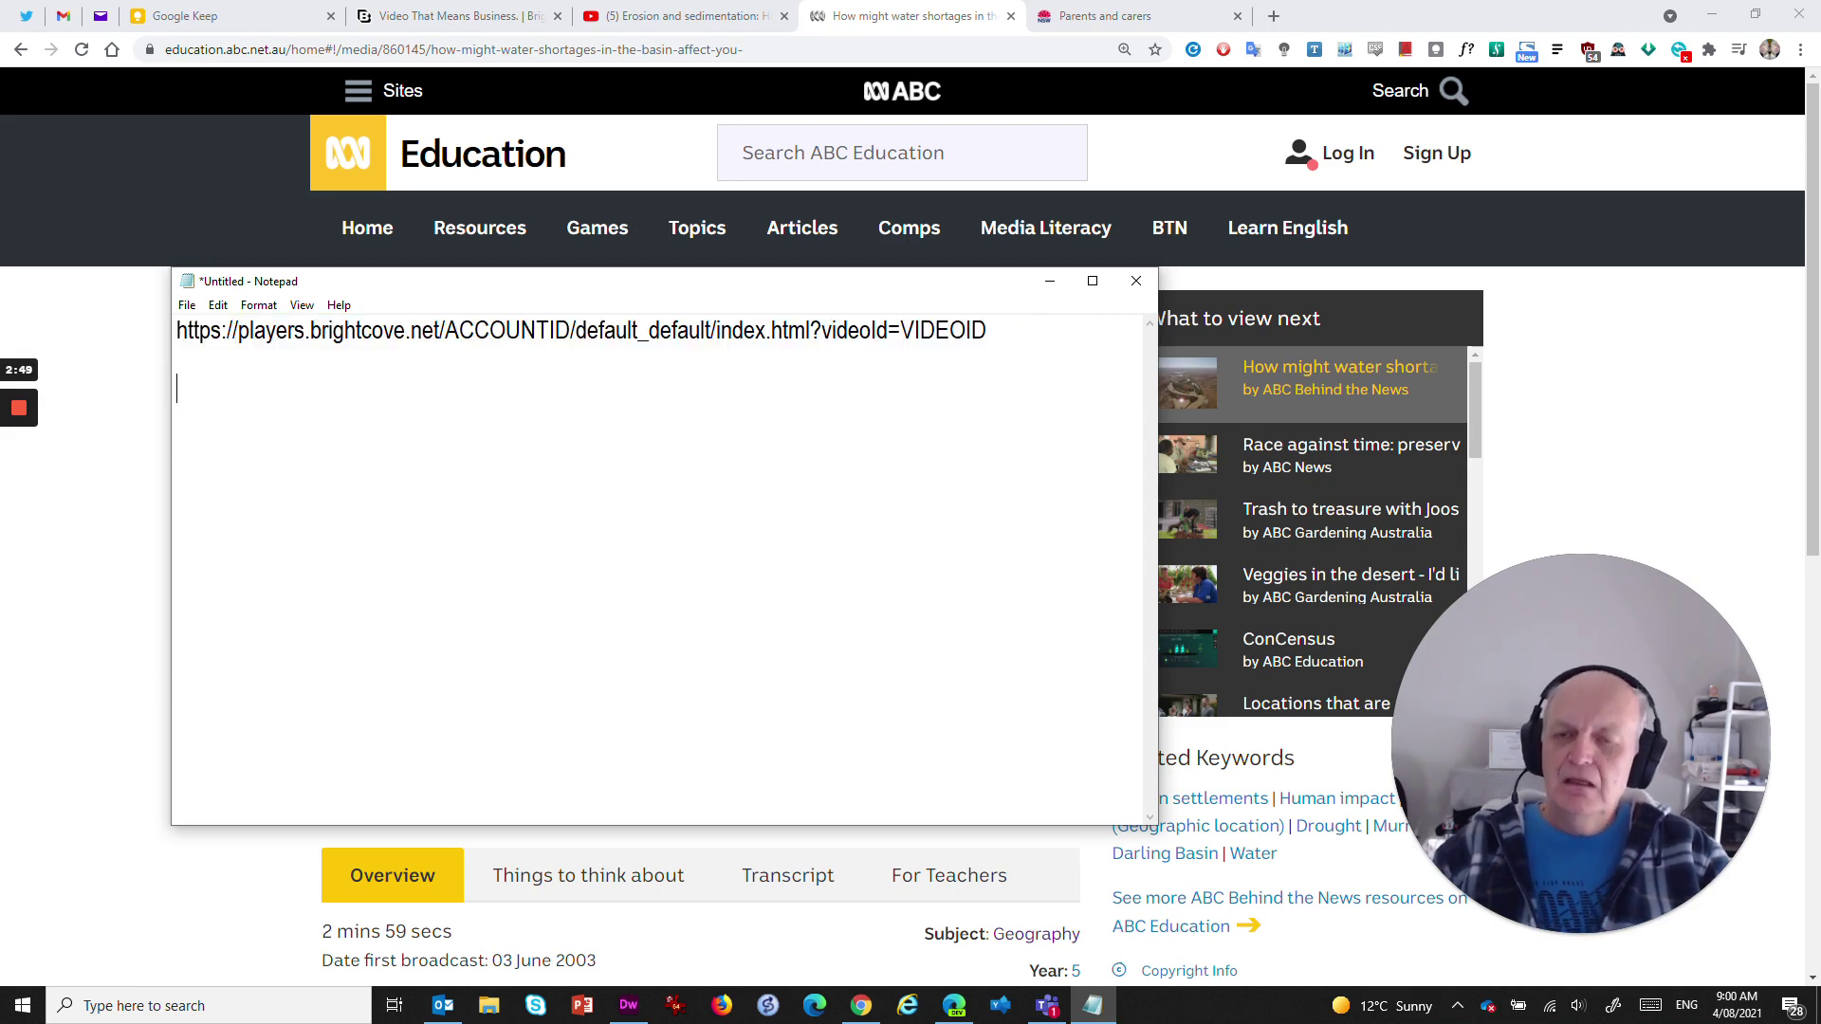
key(ctrl+v)
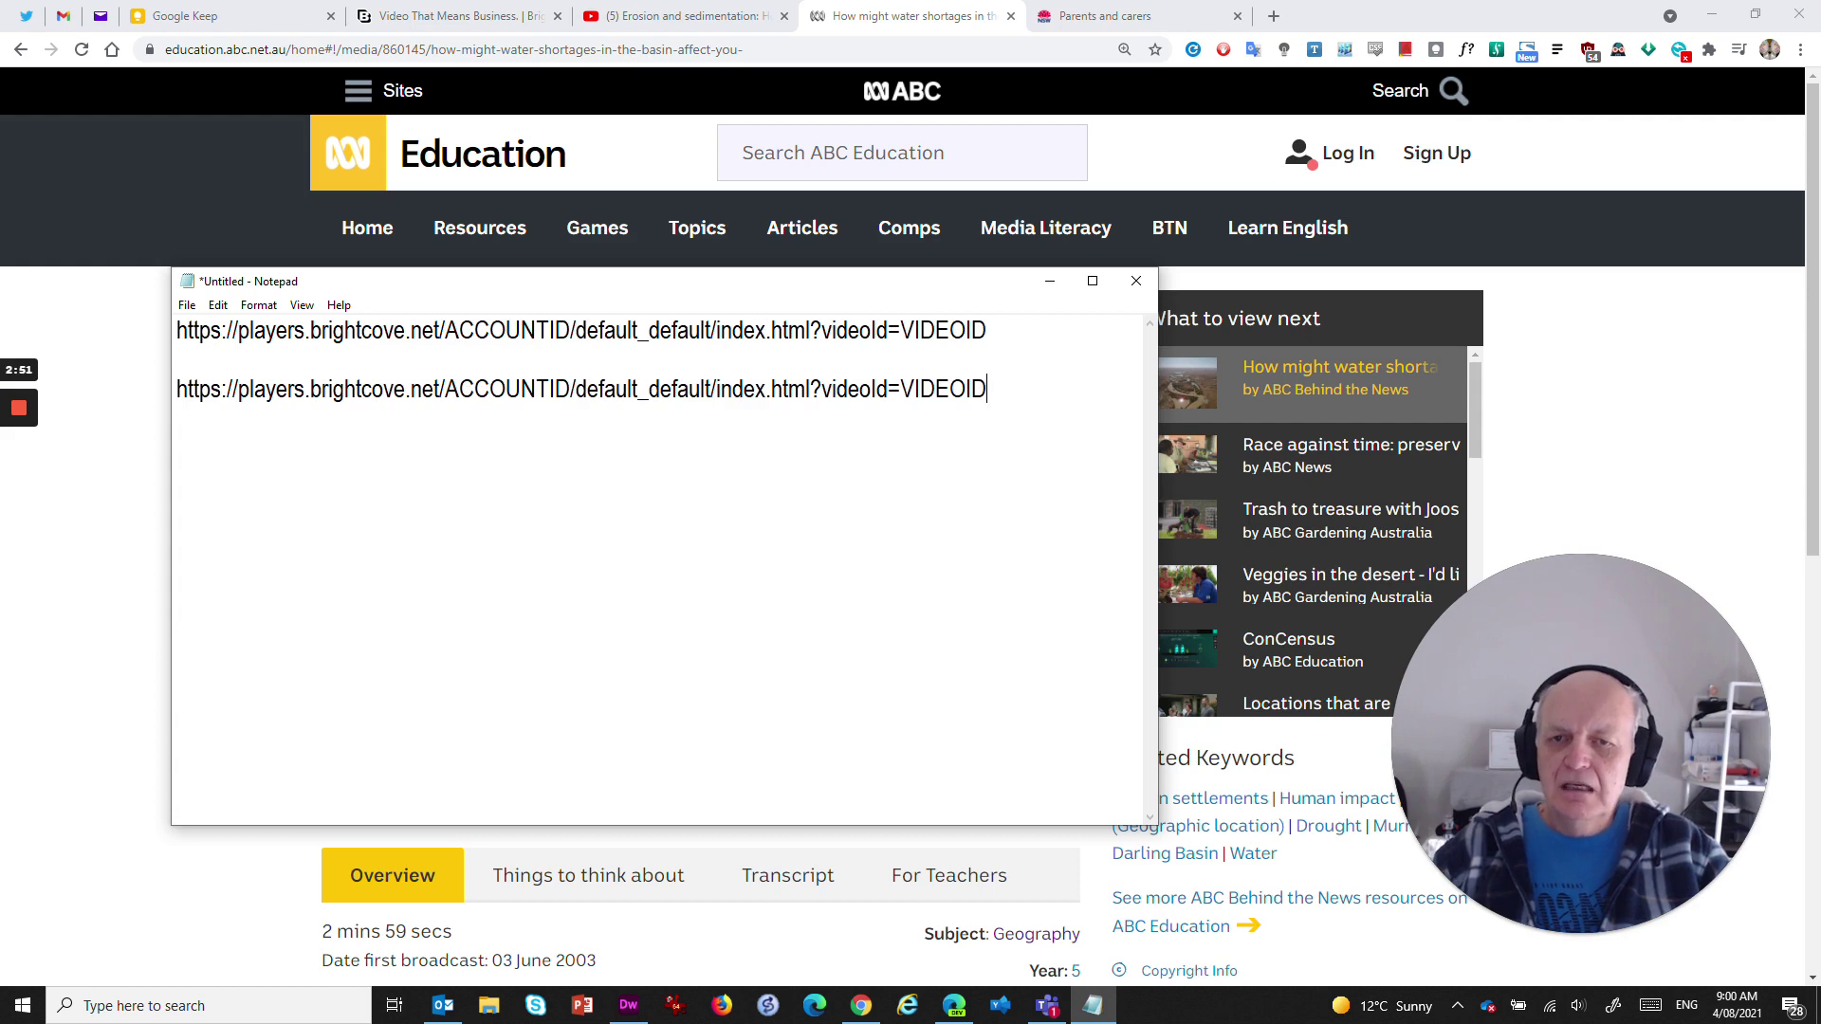
drag(444, 389, 570, 389)
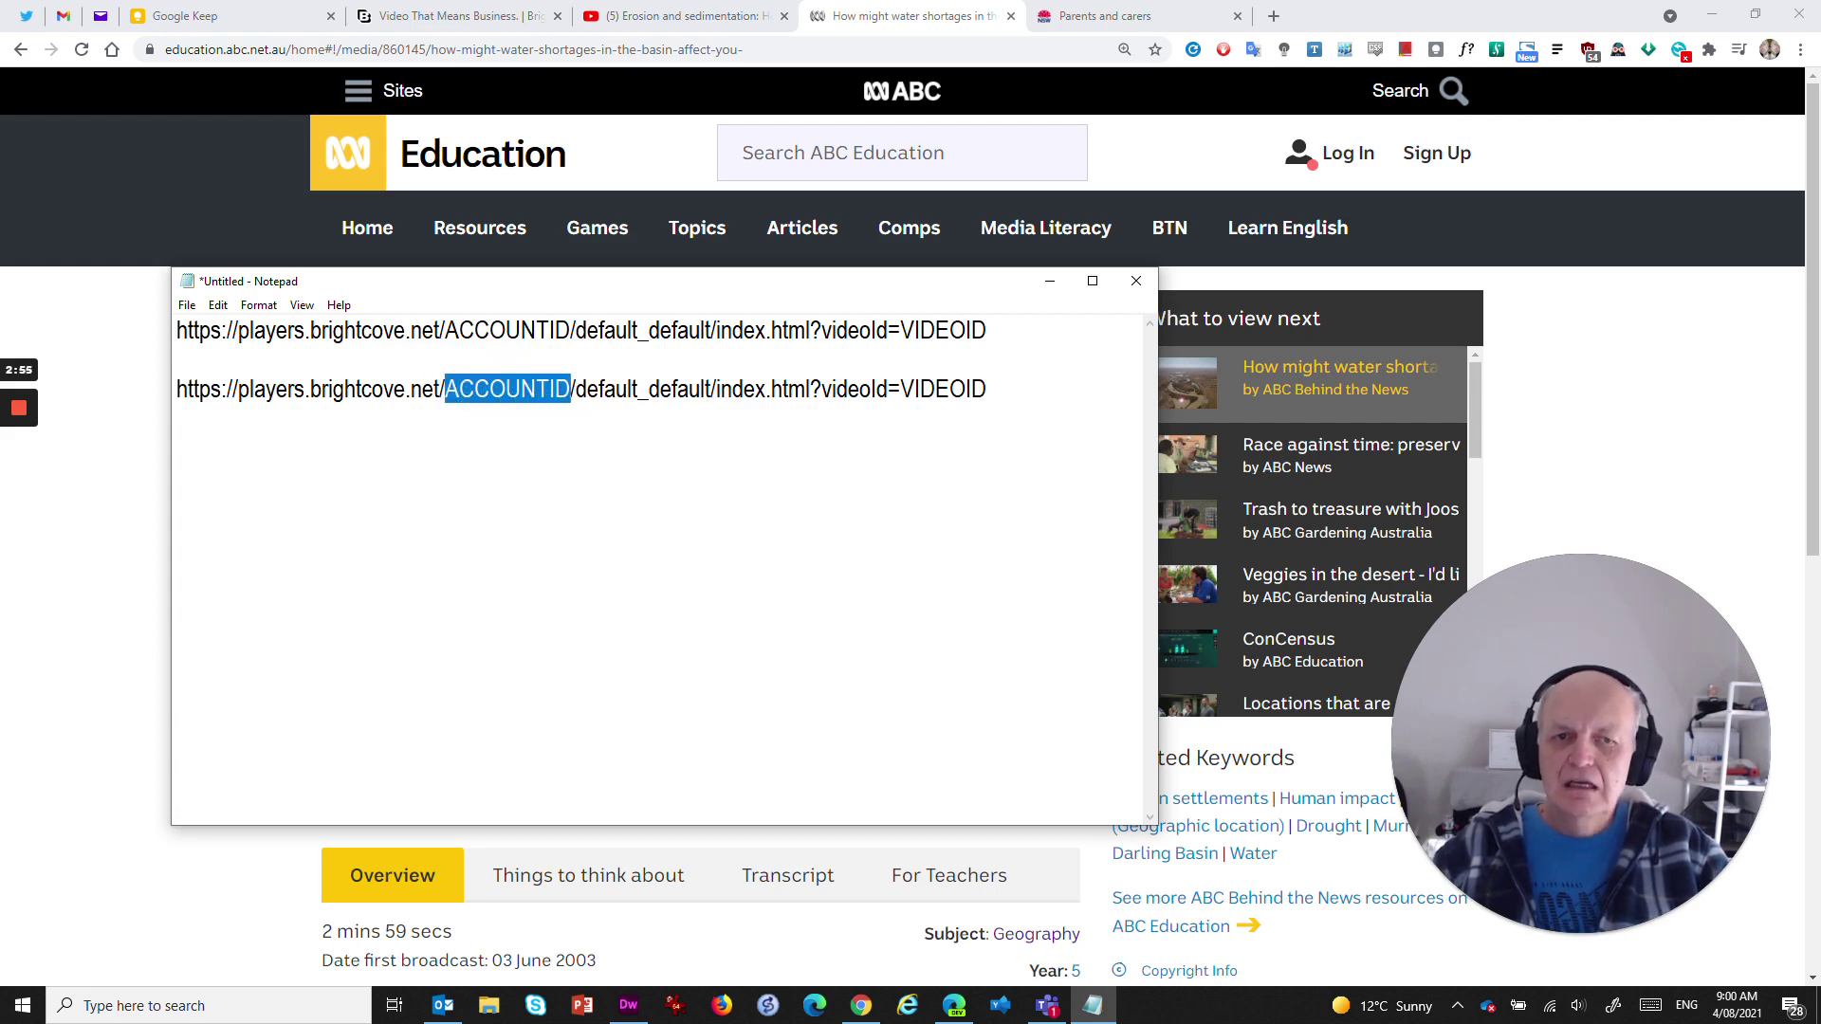
drag(900, 389, 989, 388)
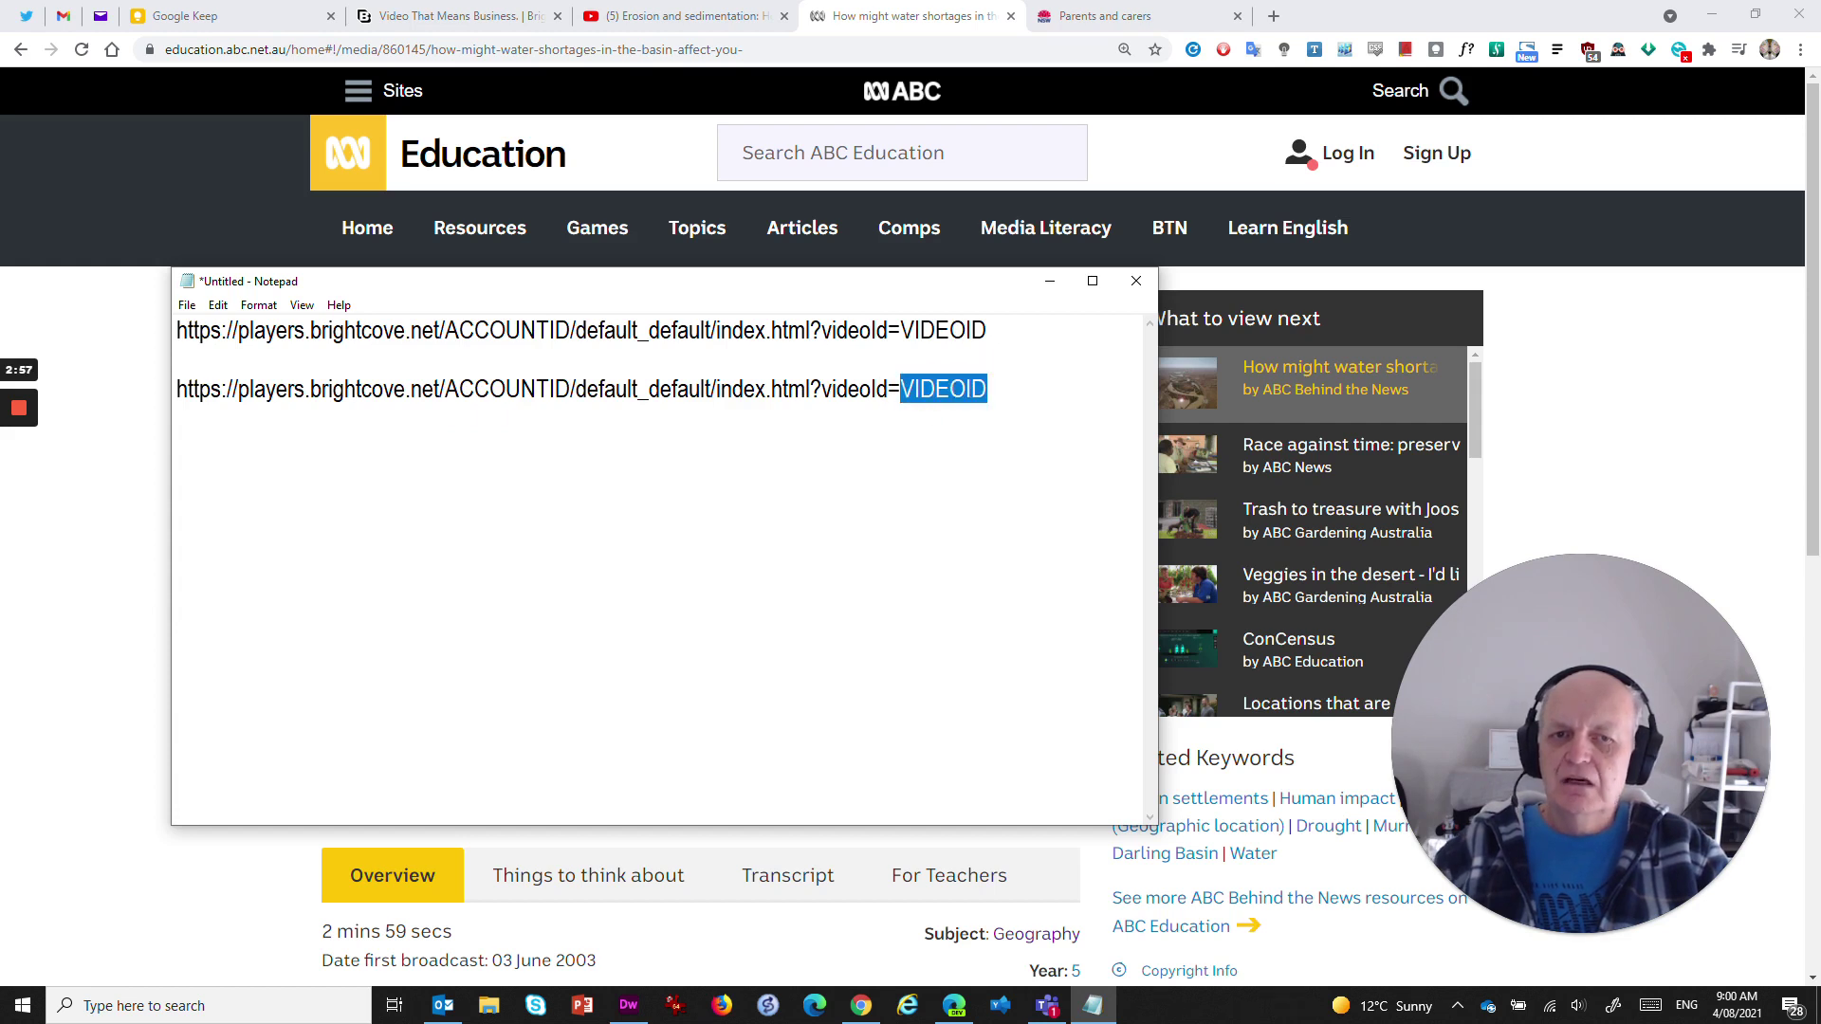
click(910, 475)
Move the Notepad window to the right so the video player is uncovered
drag(585, 283, 945, 324)
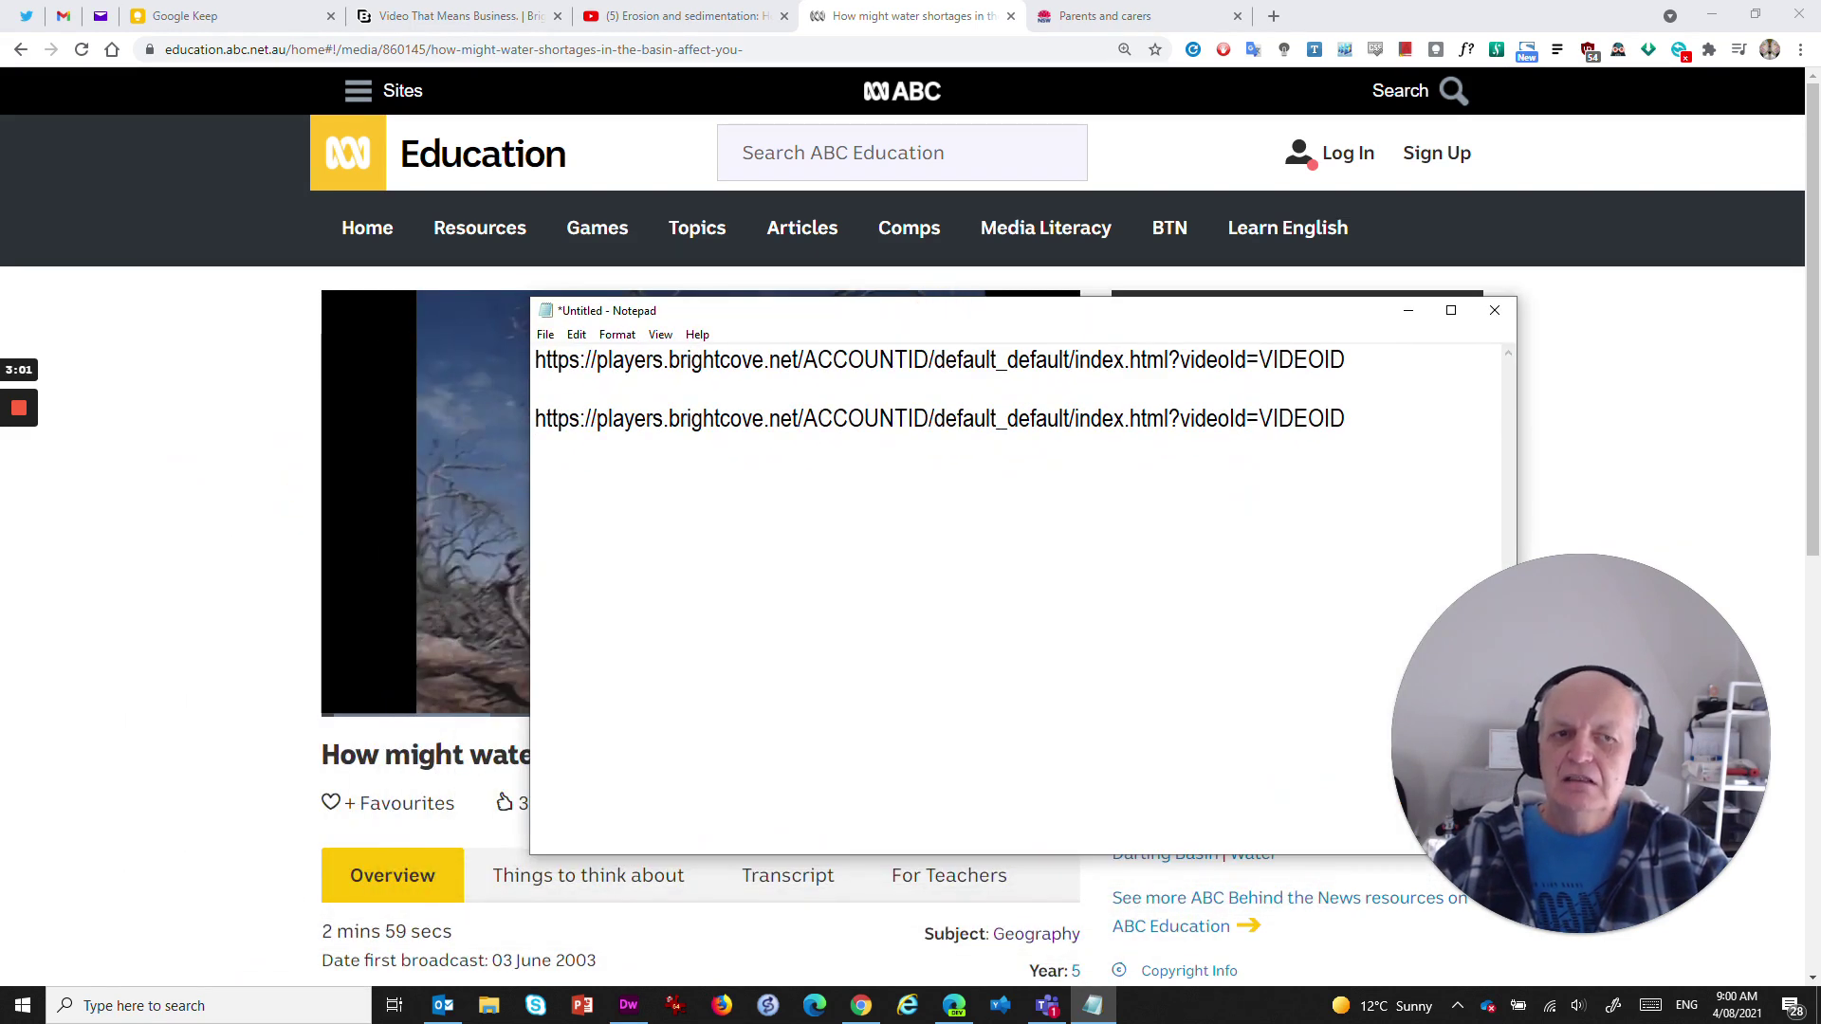
mouse_move(425, 390)
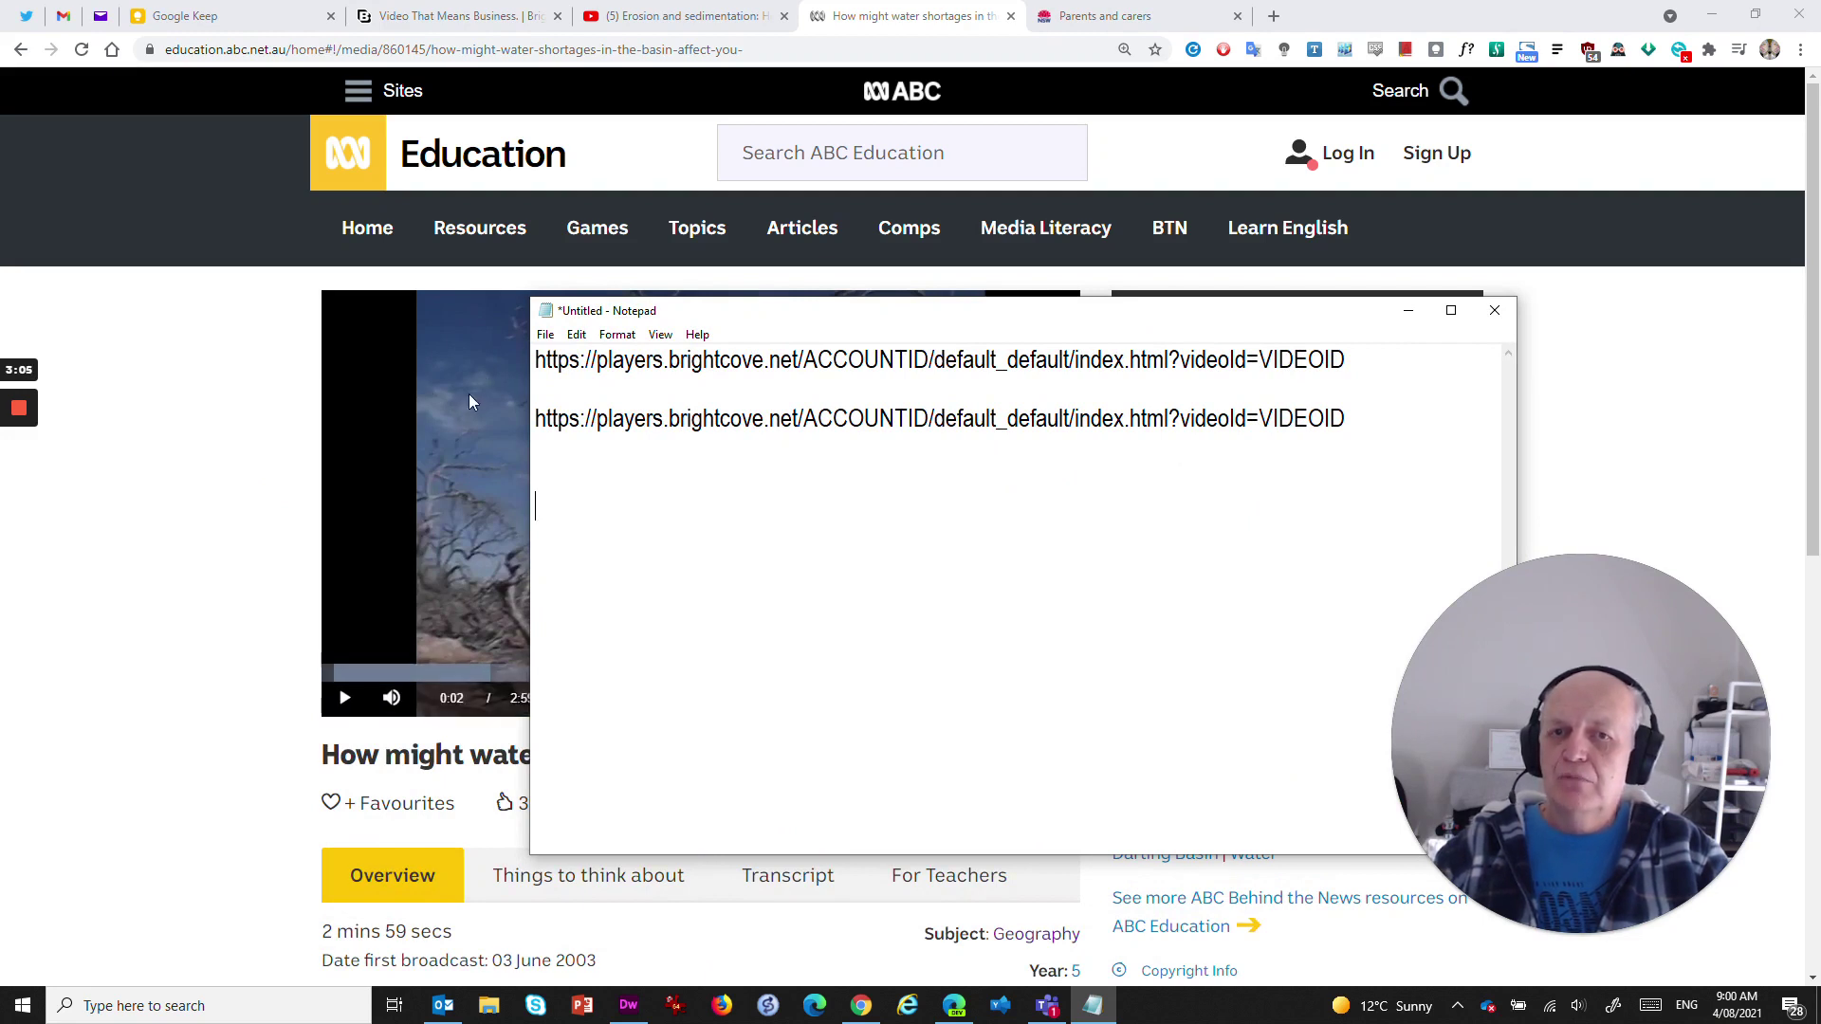
drag(816, 317, 1162, 281)
Open Player Information from the video's context menu and place Notepad beside the panel
right_click(697, 432)
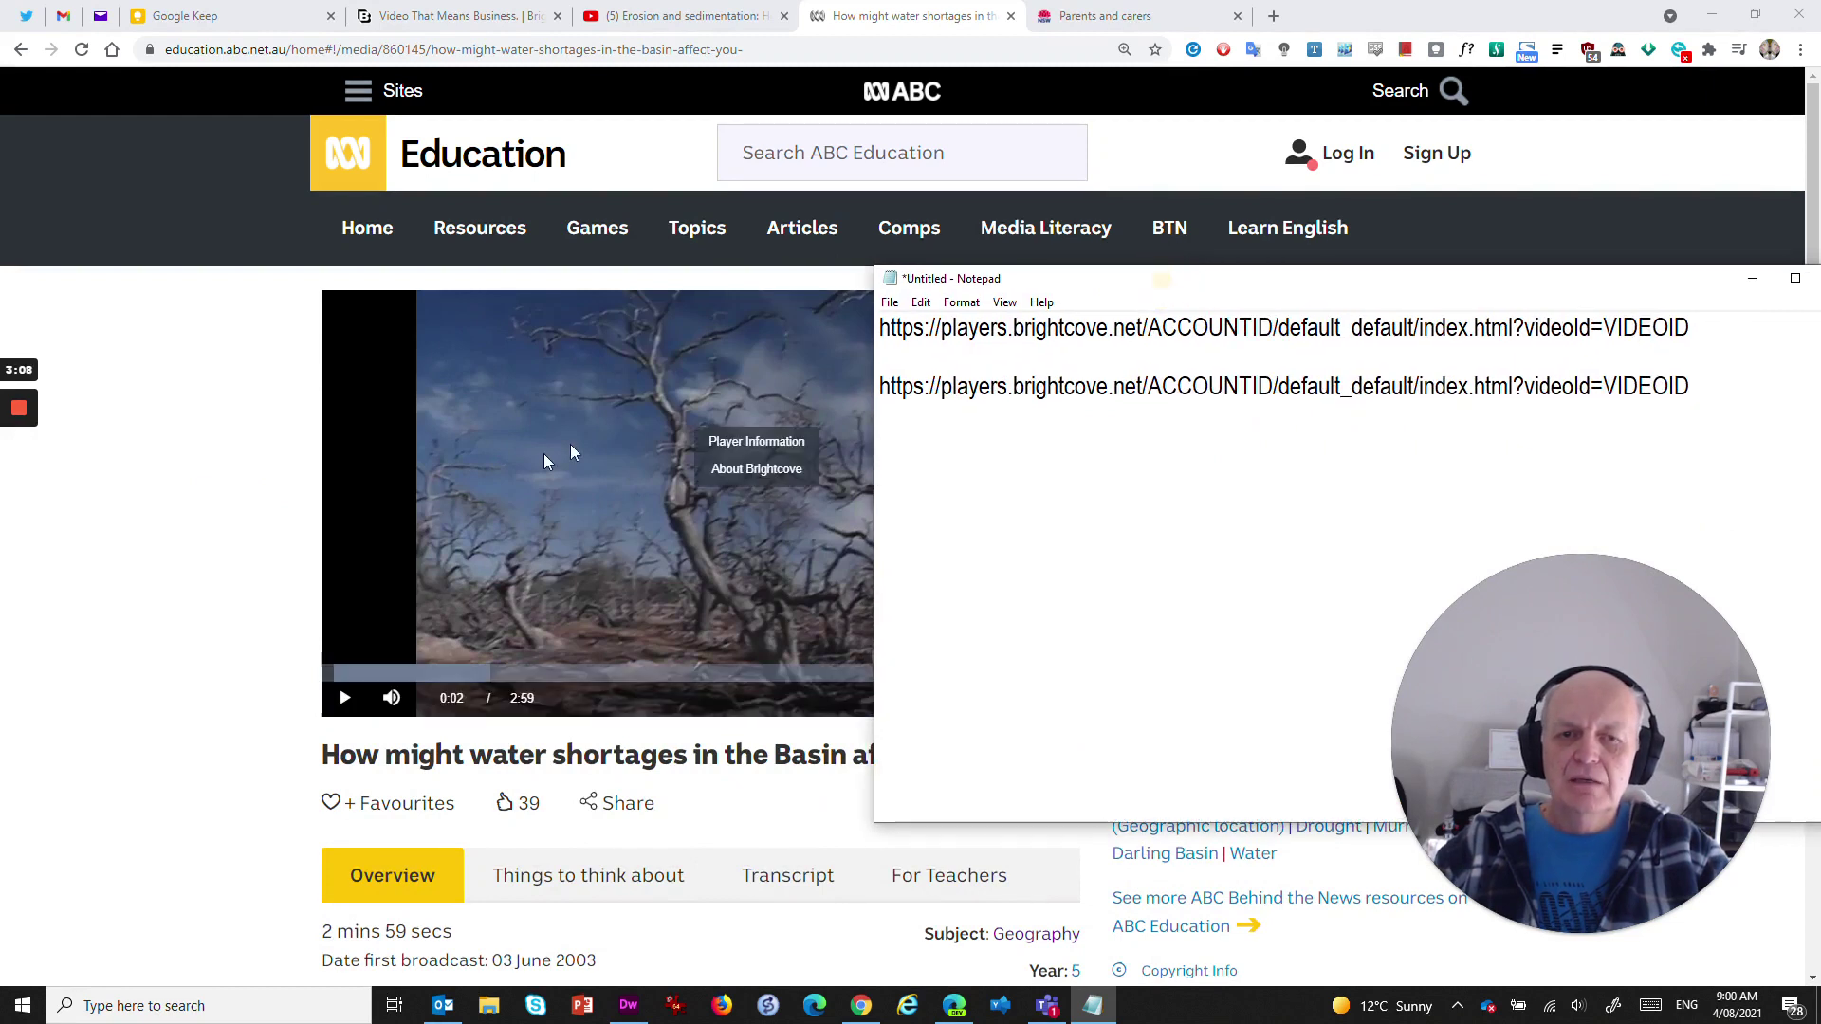
click(740, 442)
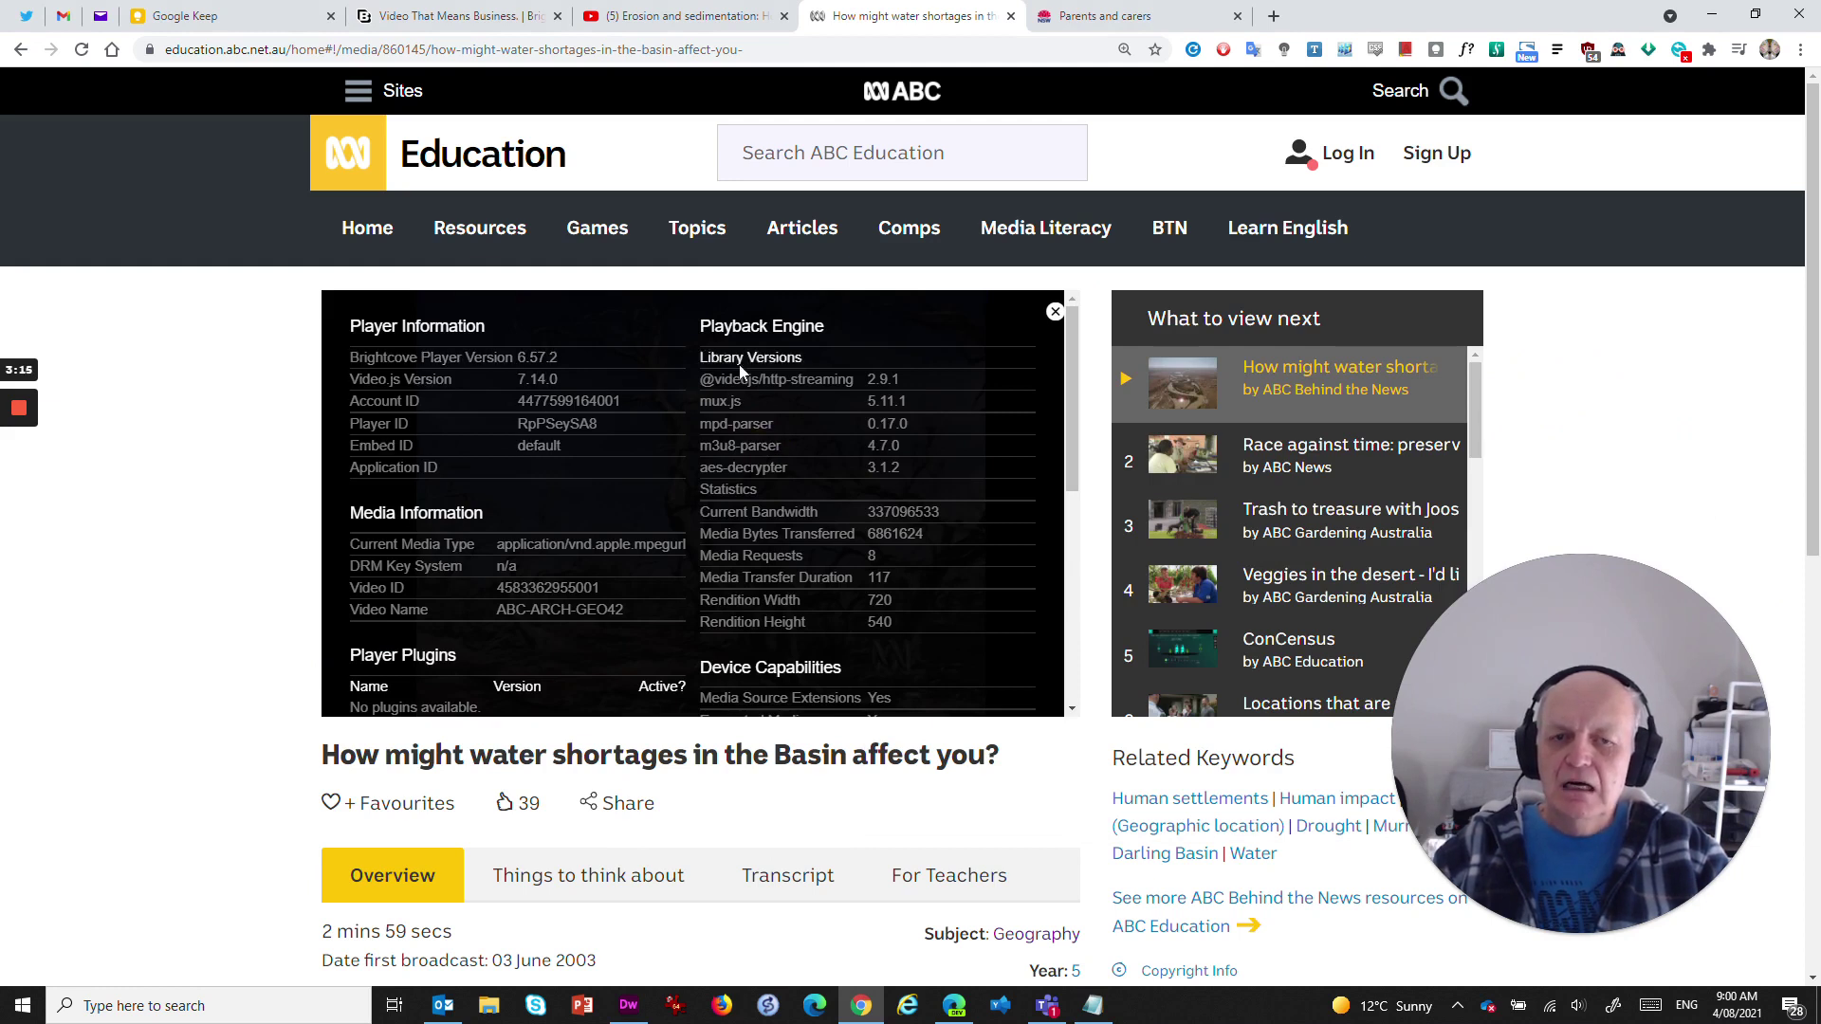
scroll(663, 540, down, 2)
scroll(569, 474, up, 3)
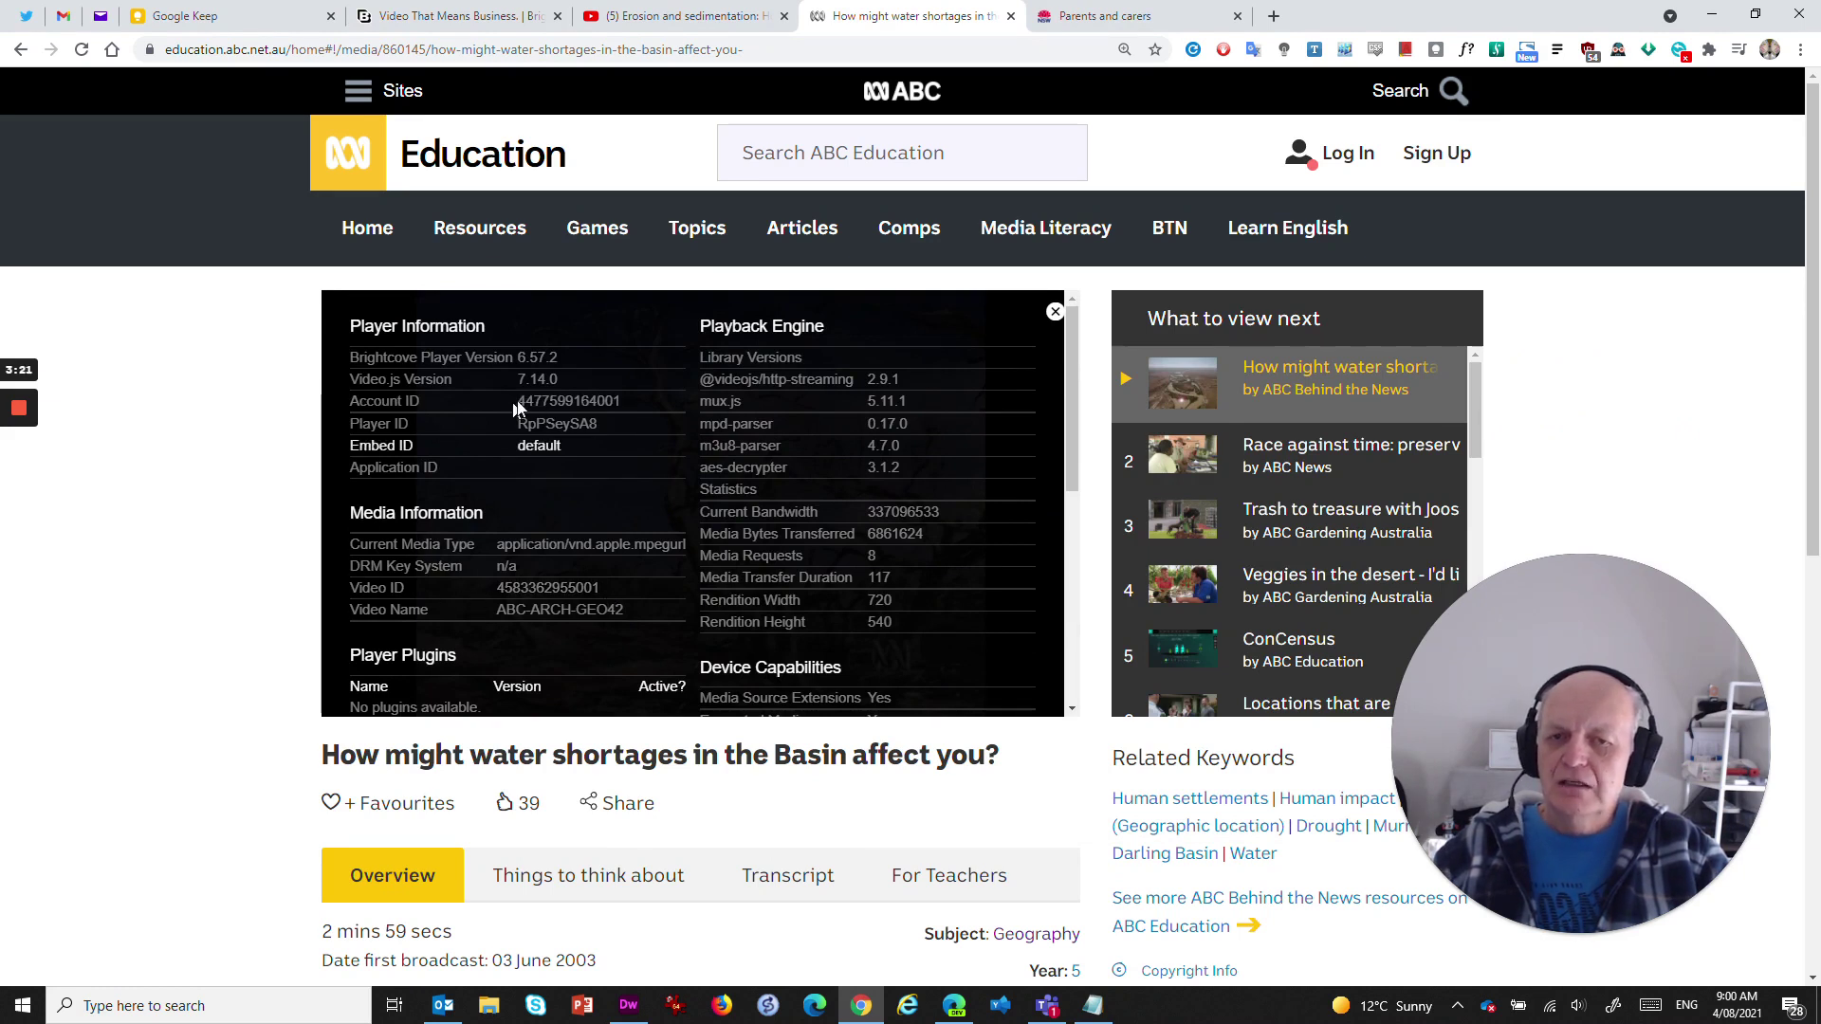
click(1093, 1010)
drag(1163, 285, 942, 361)
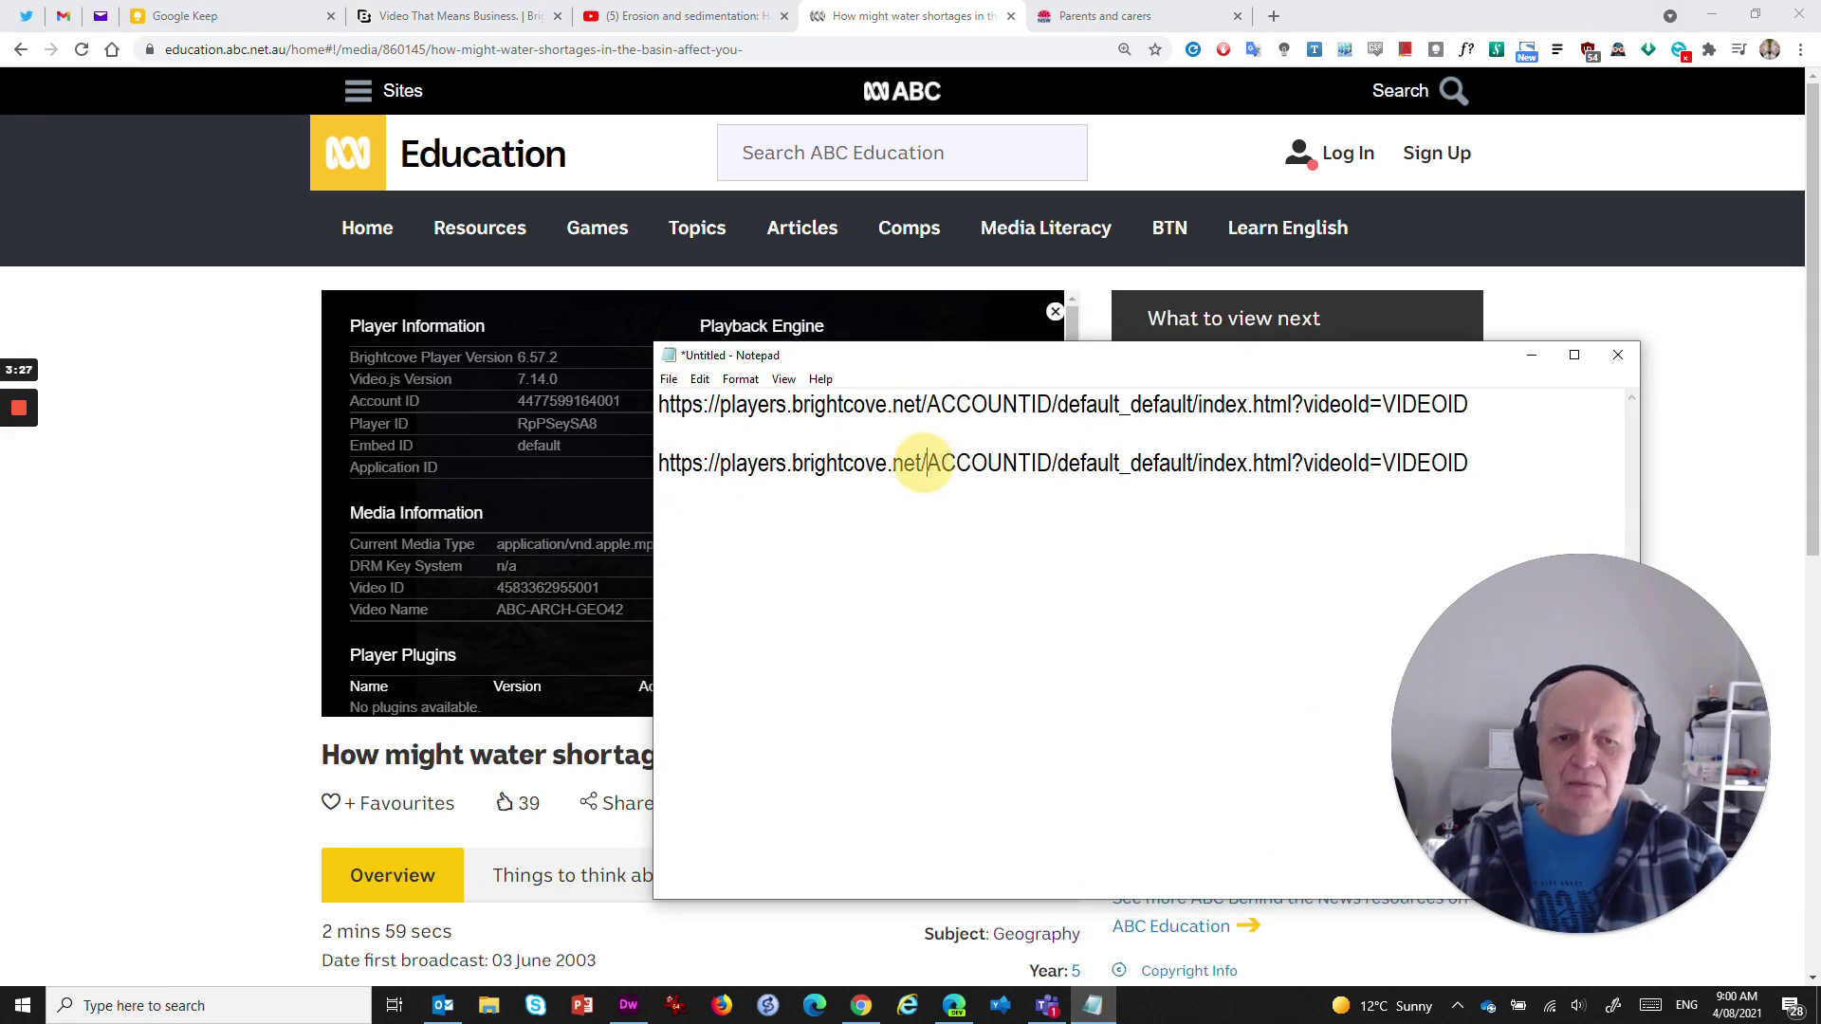
drag(927, 463, 1043, 465)
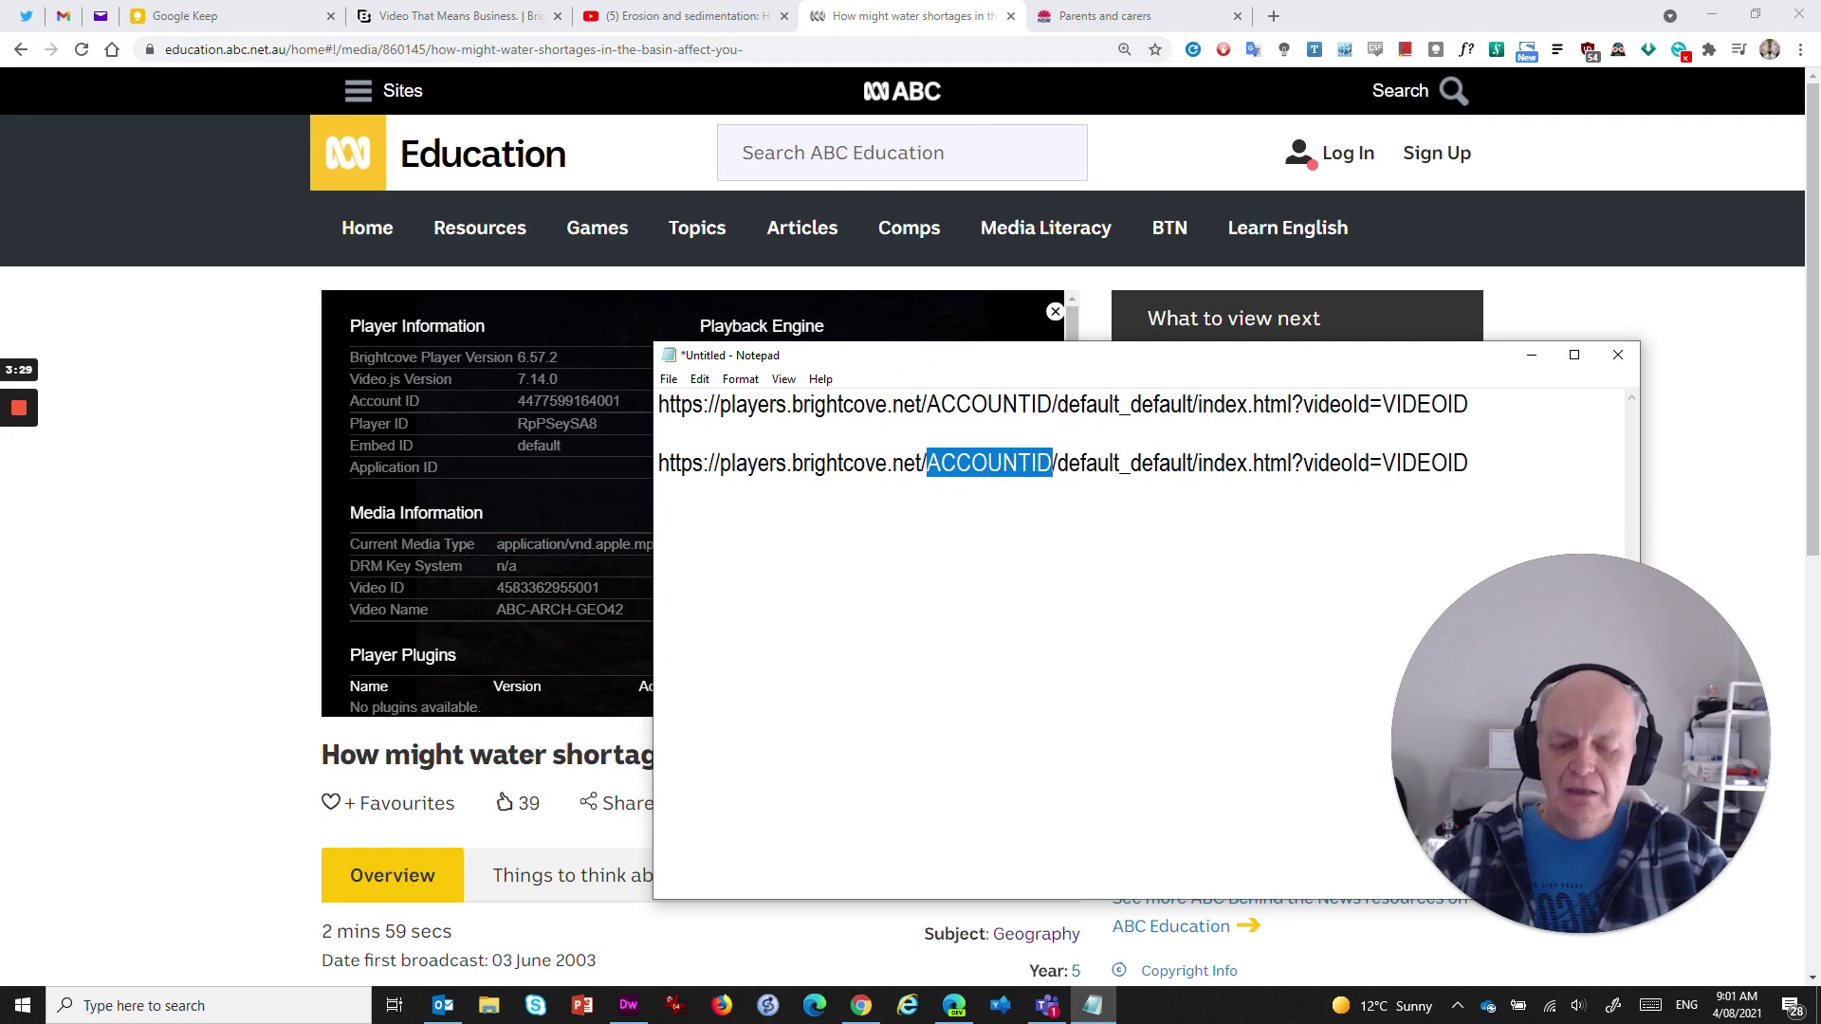
text(44)
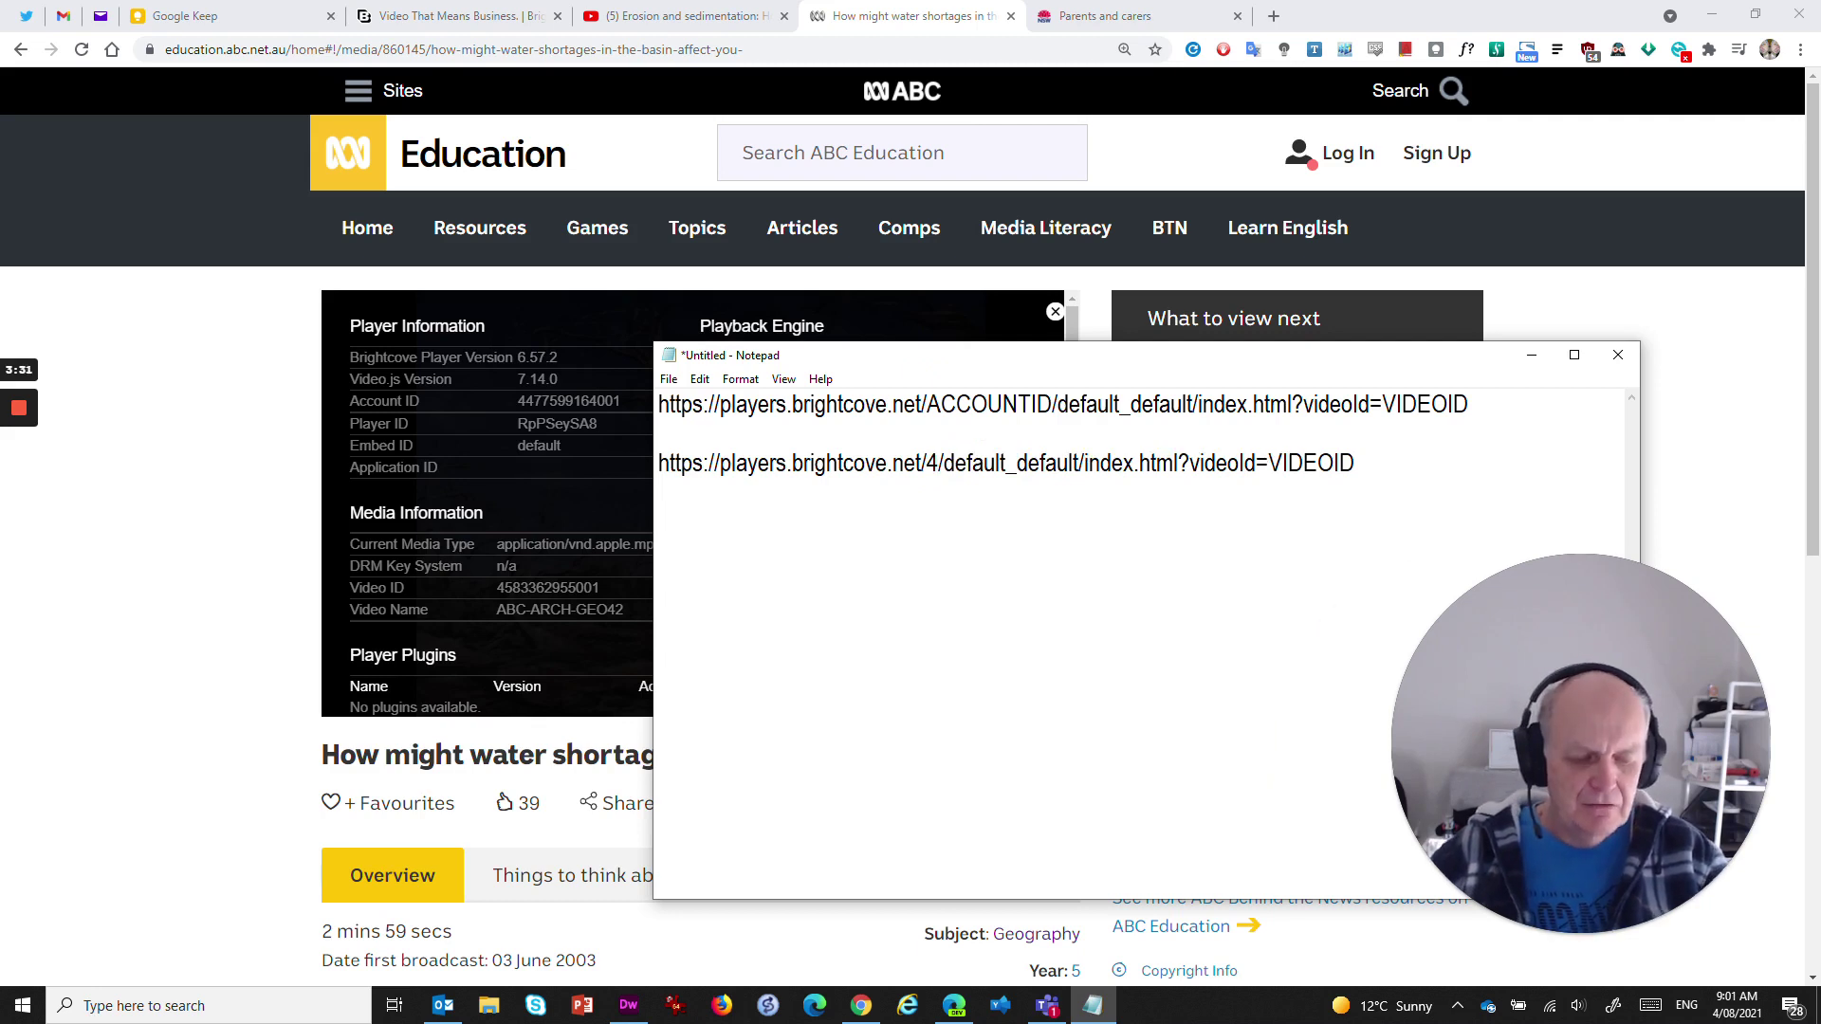
text(77)
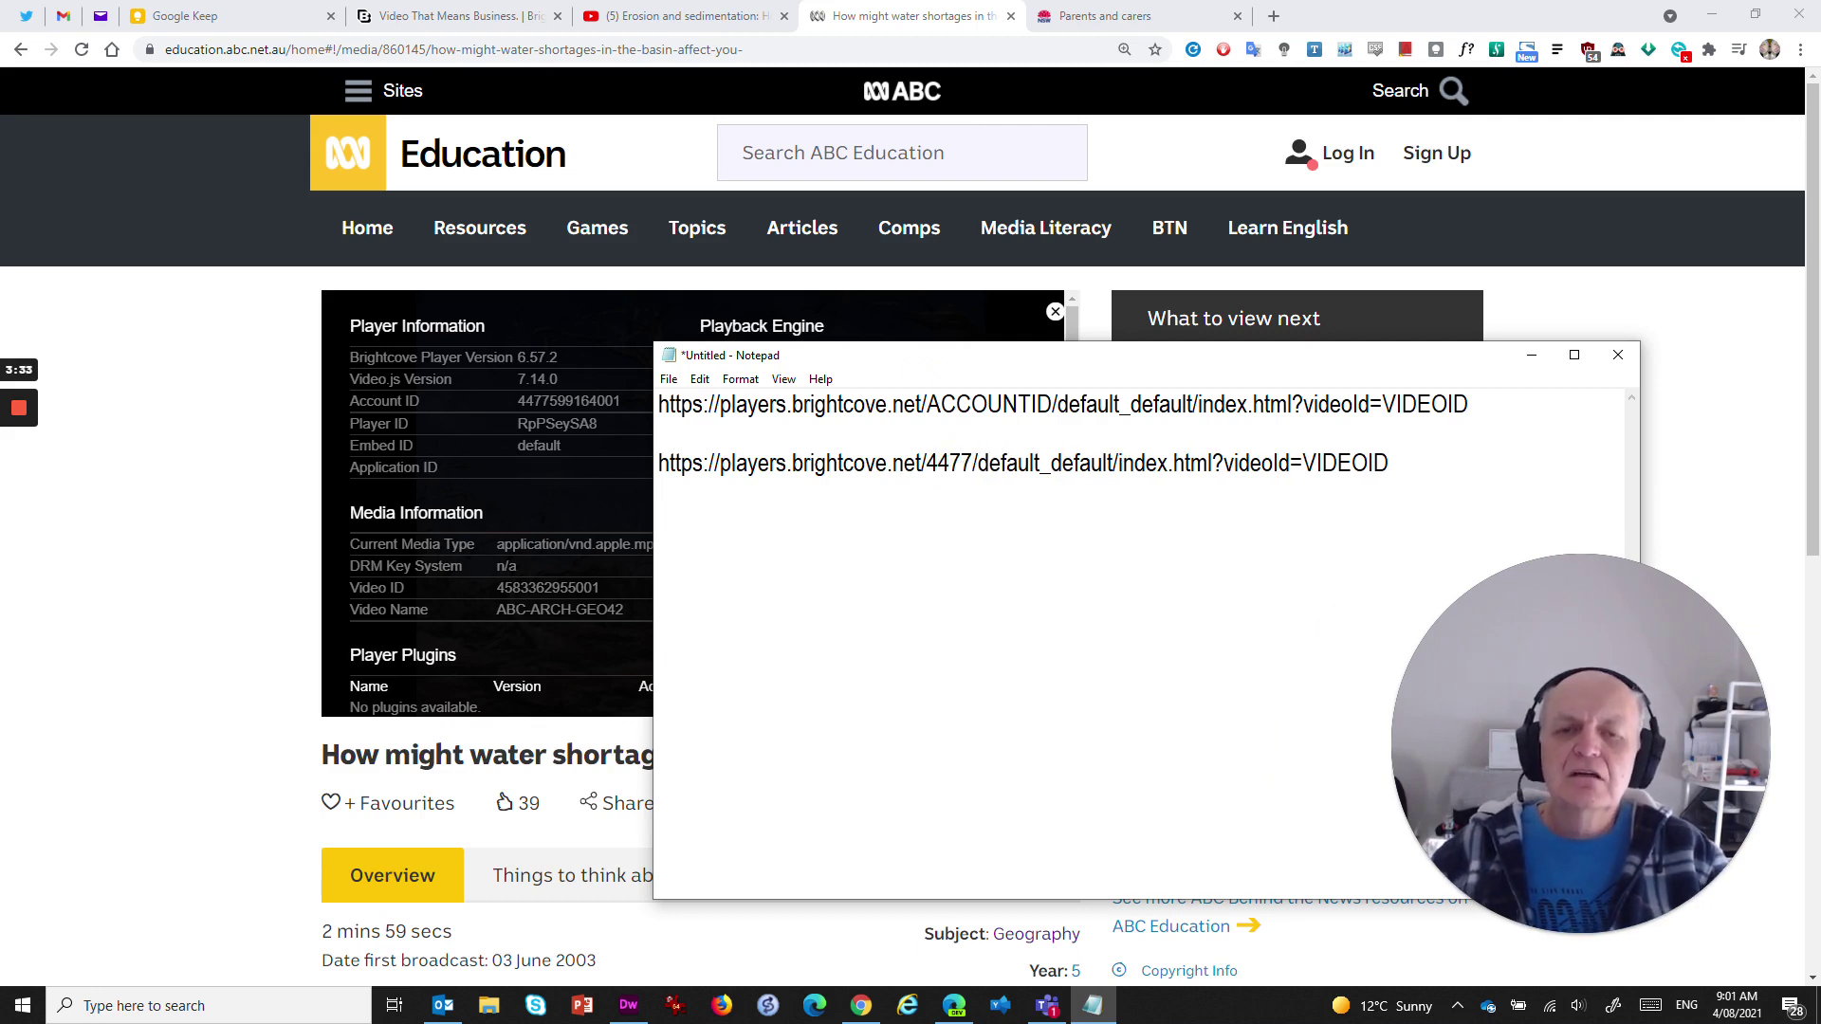
text(599)
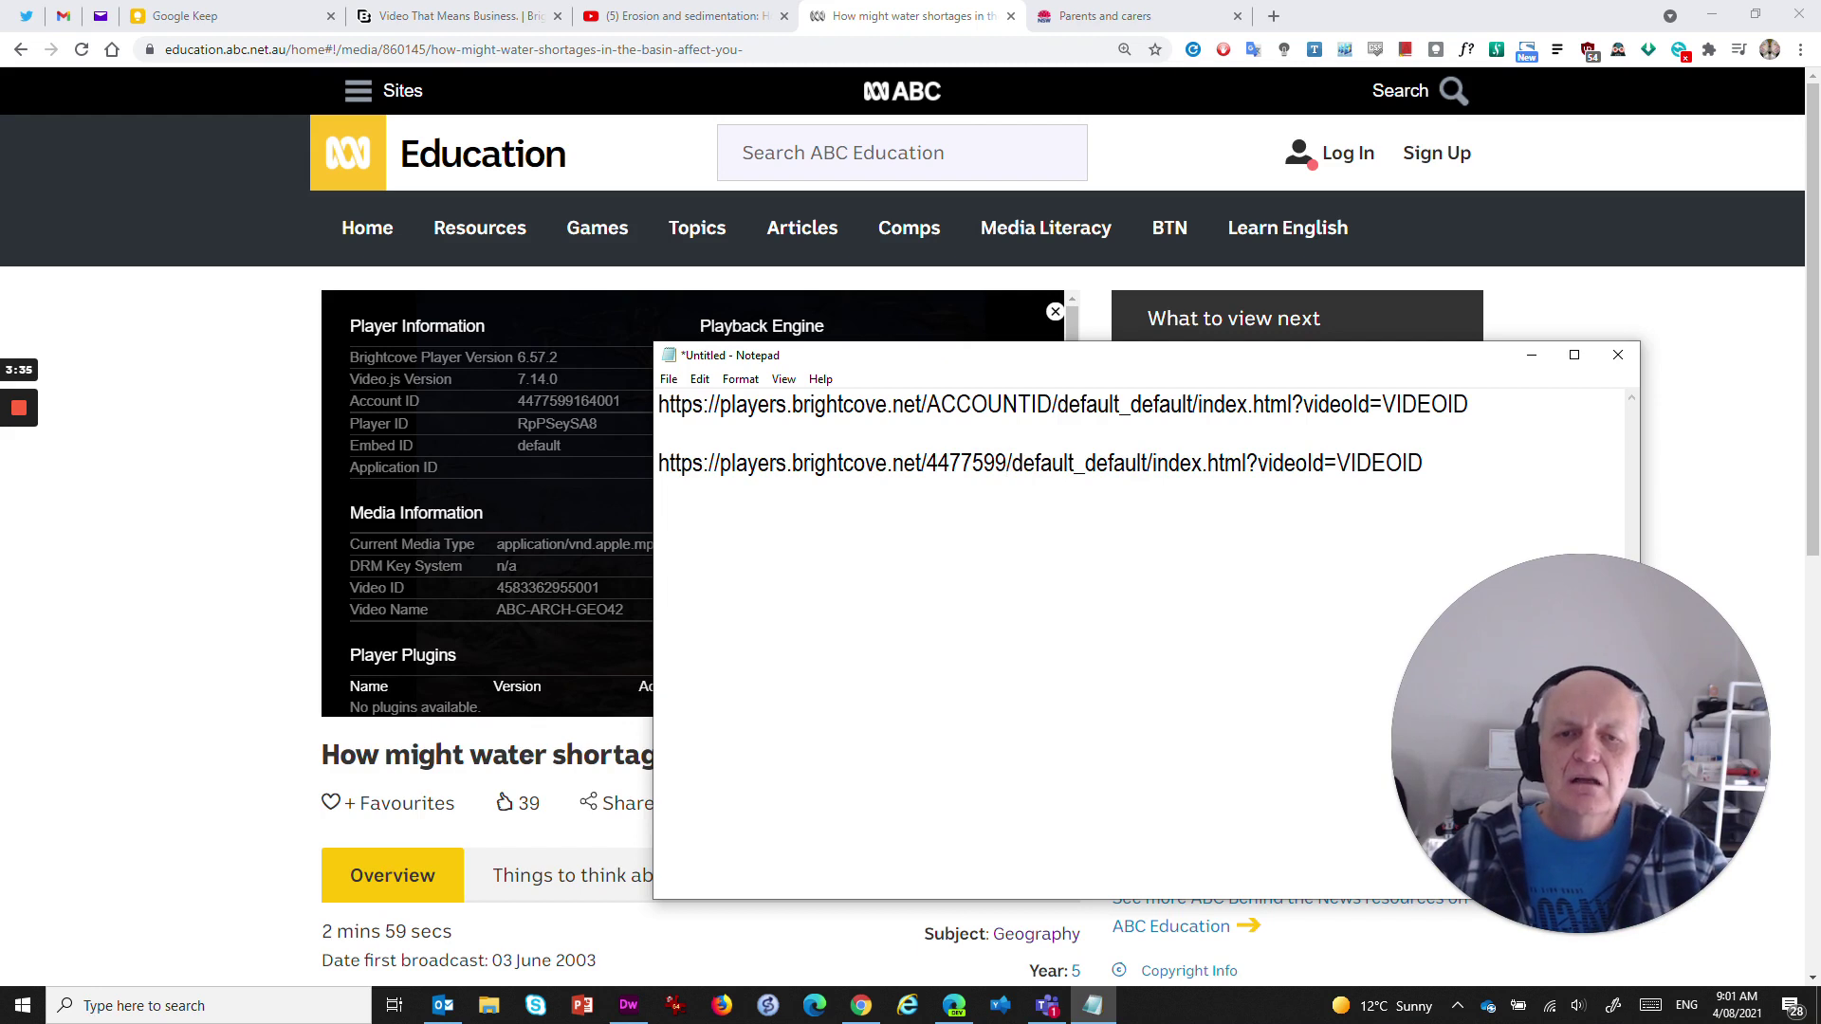
text(16)
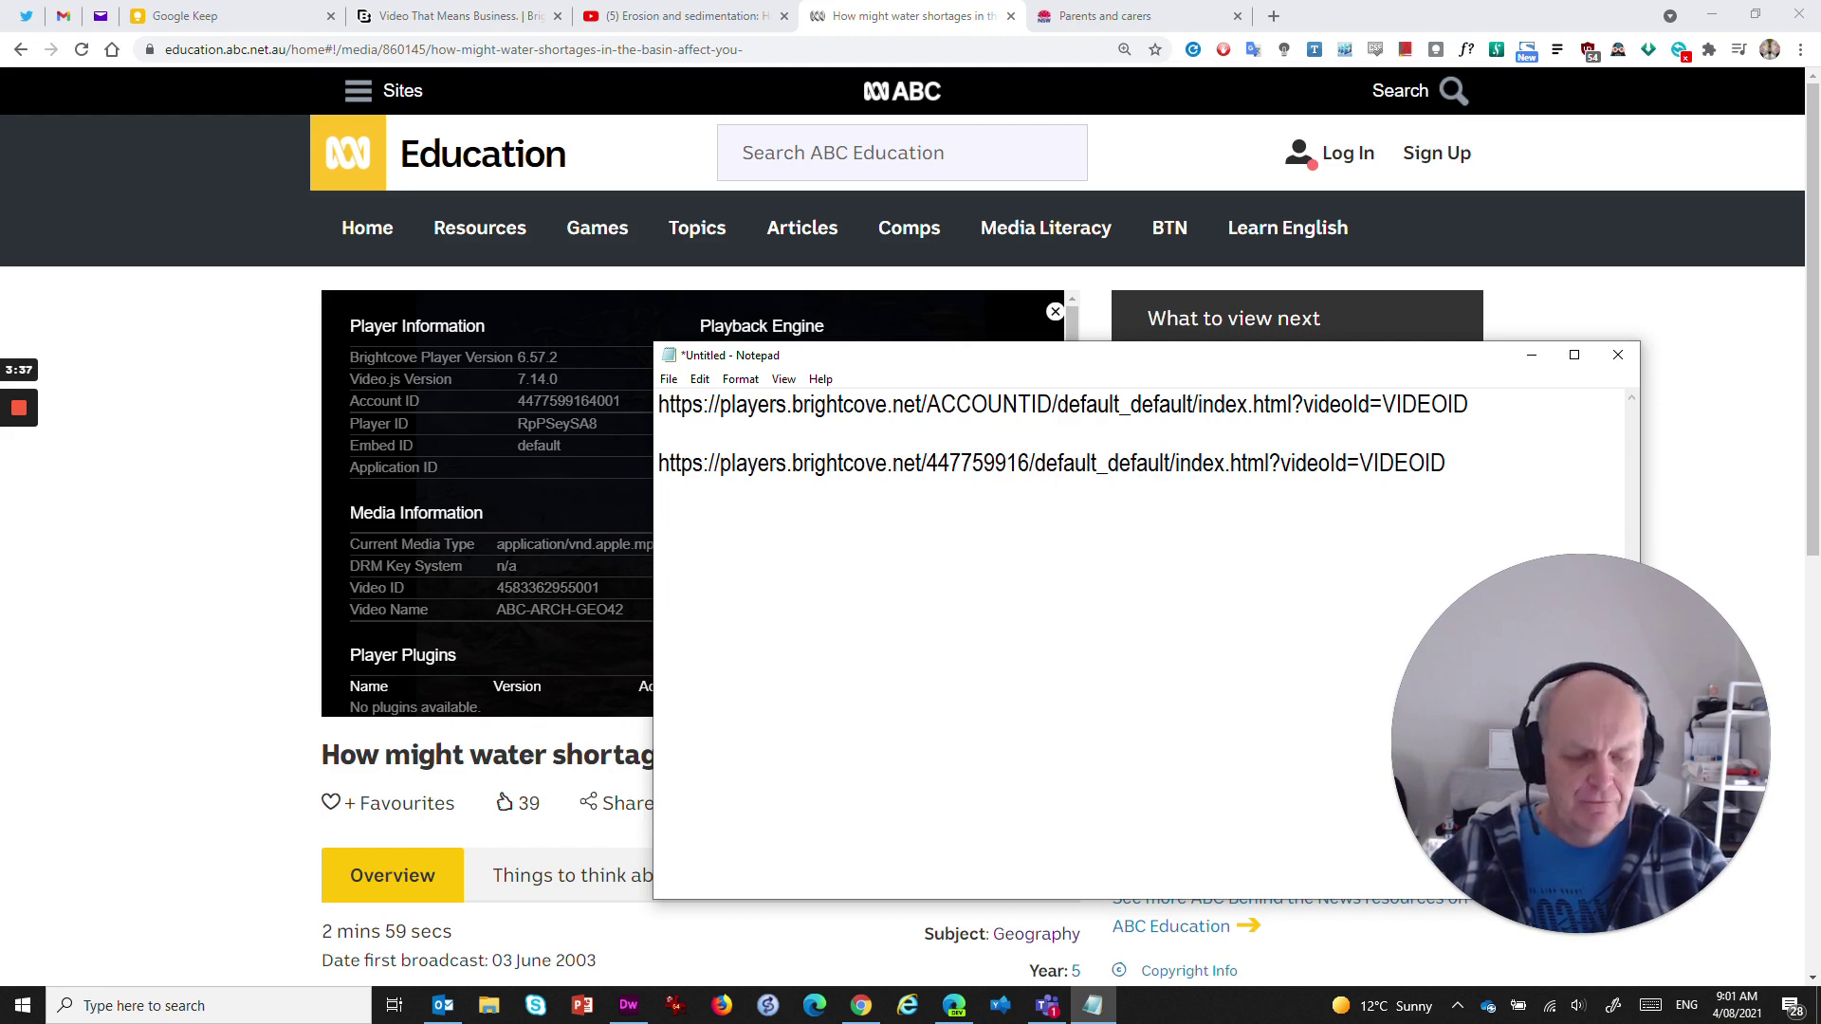
text(4001)
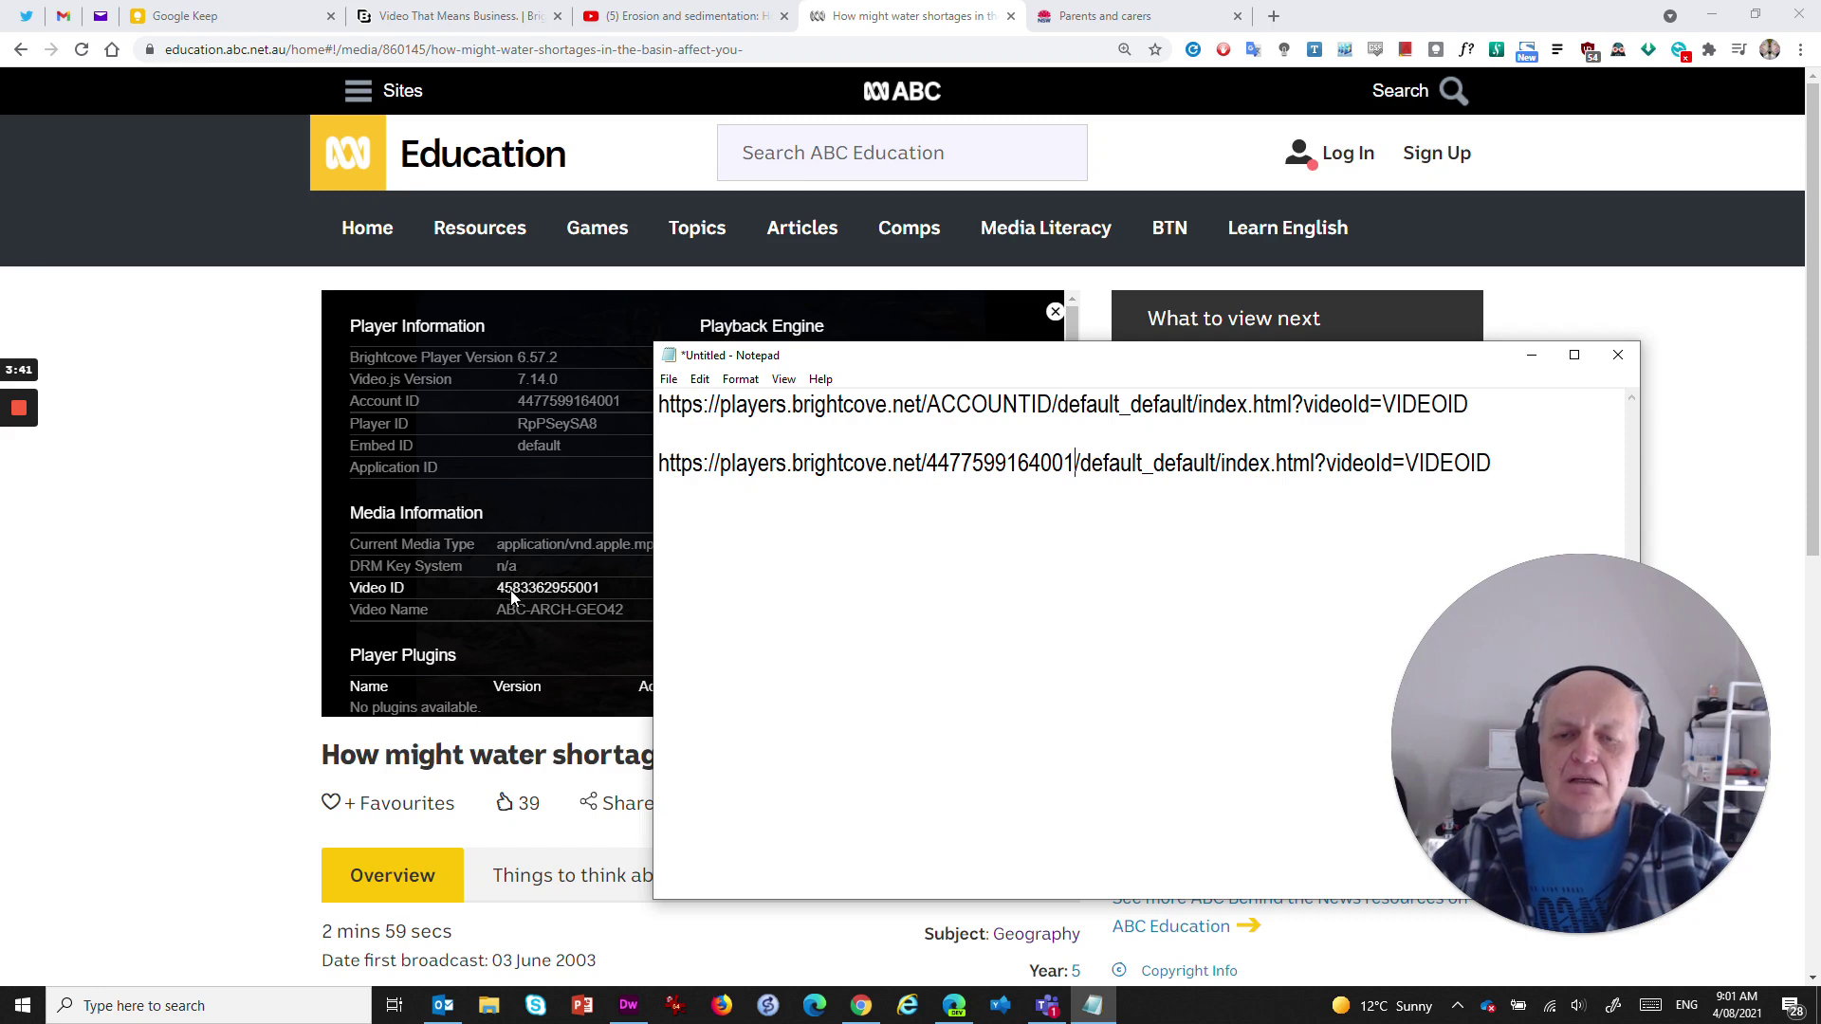
drag(1404, 465, 1494, 465)
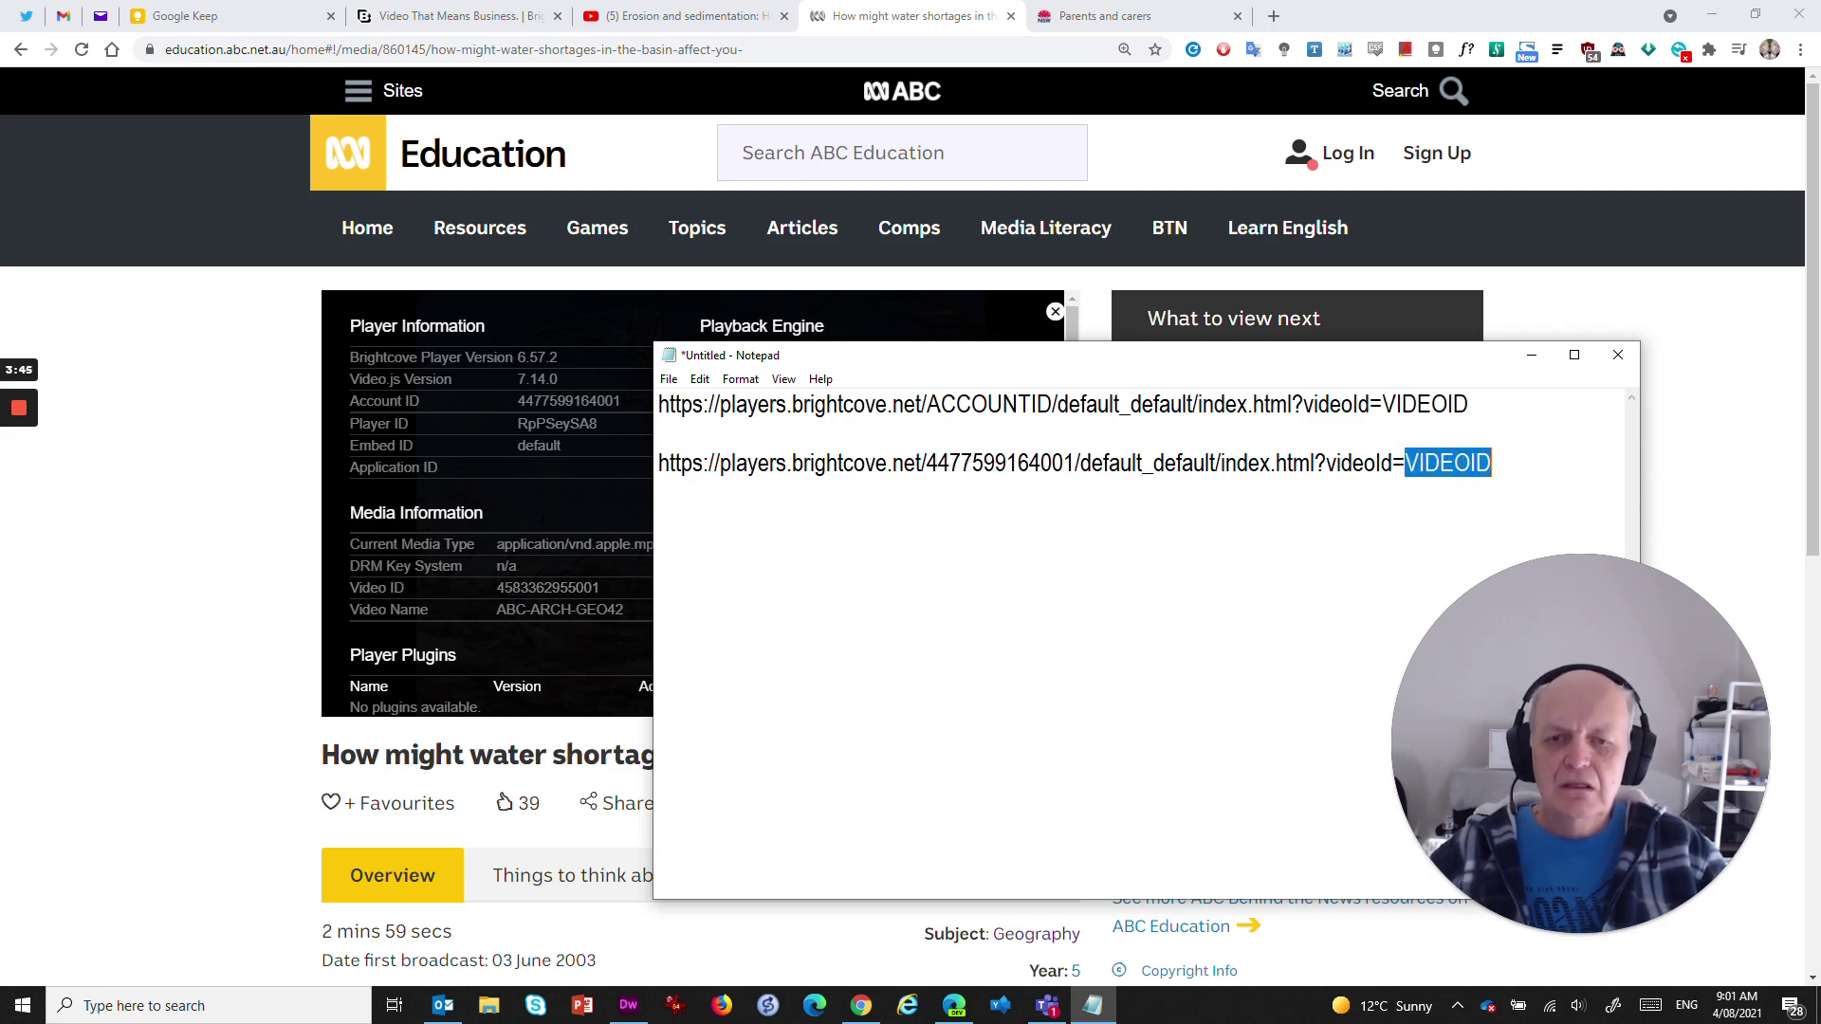
text(4583362955001)
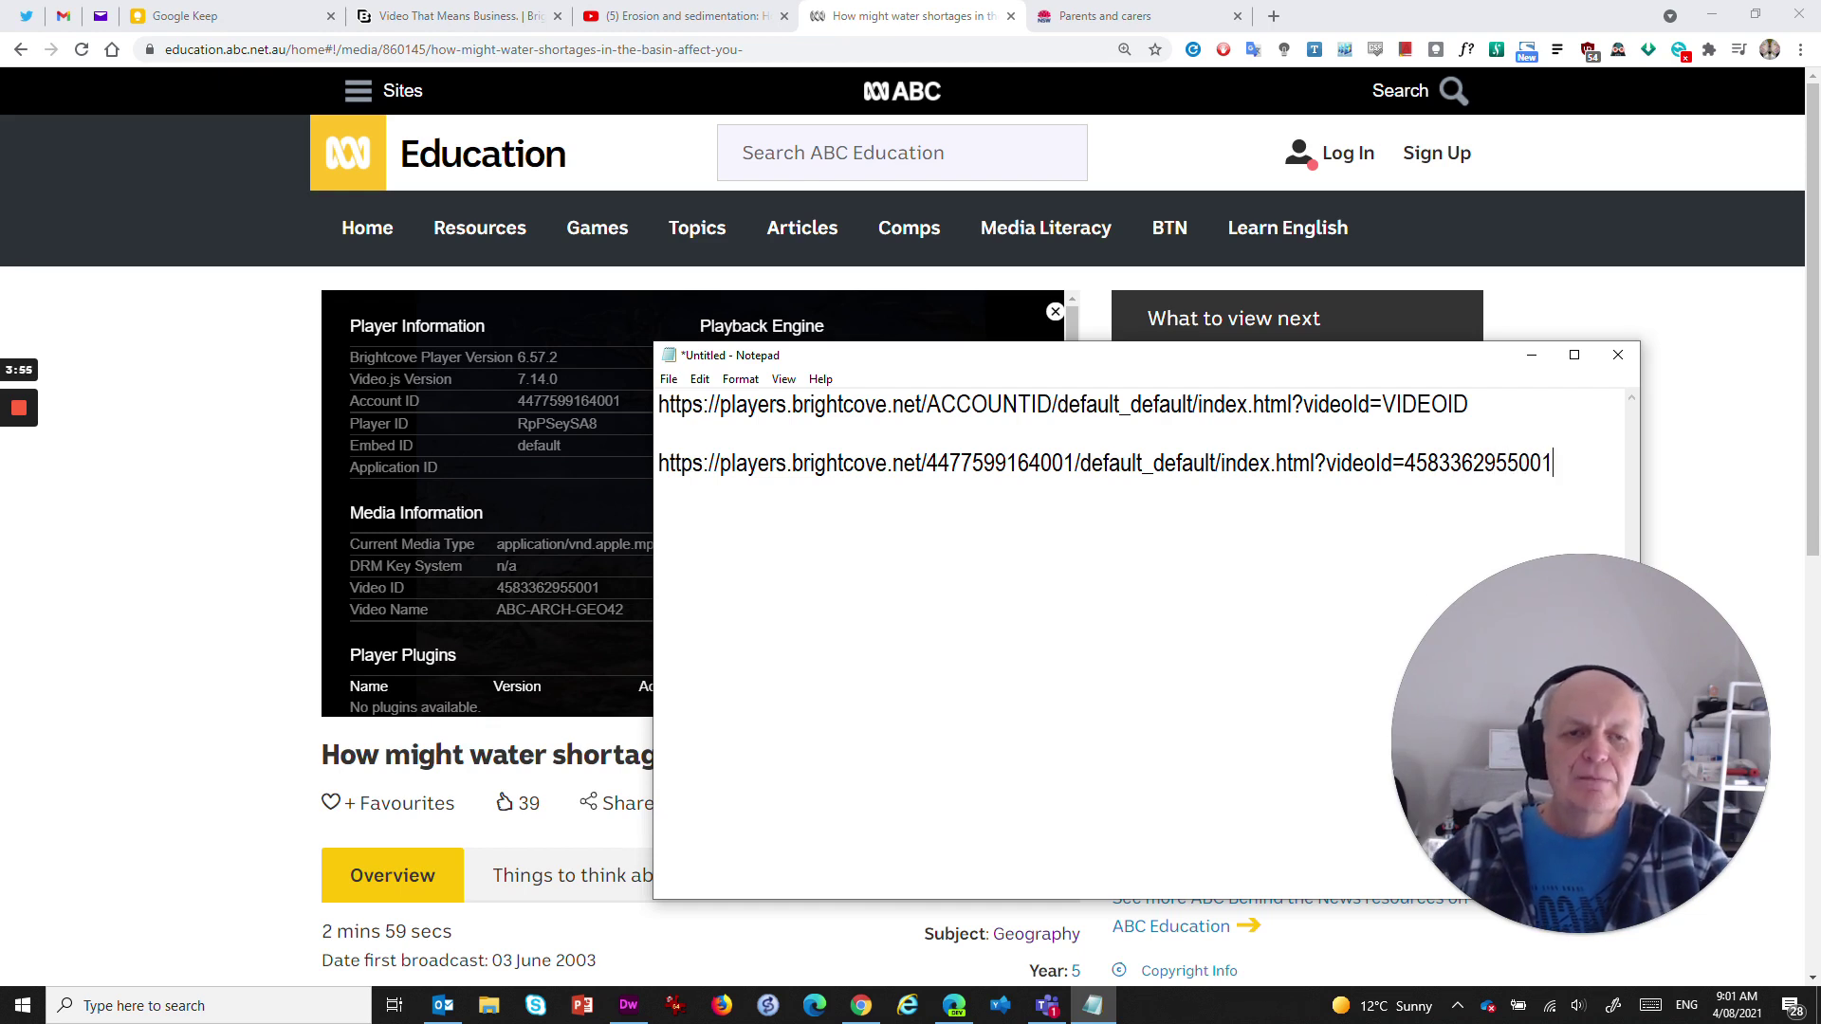
key(shift+Home)
key(ctrl+c)
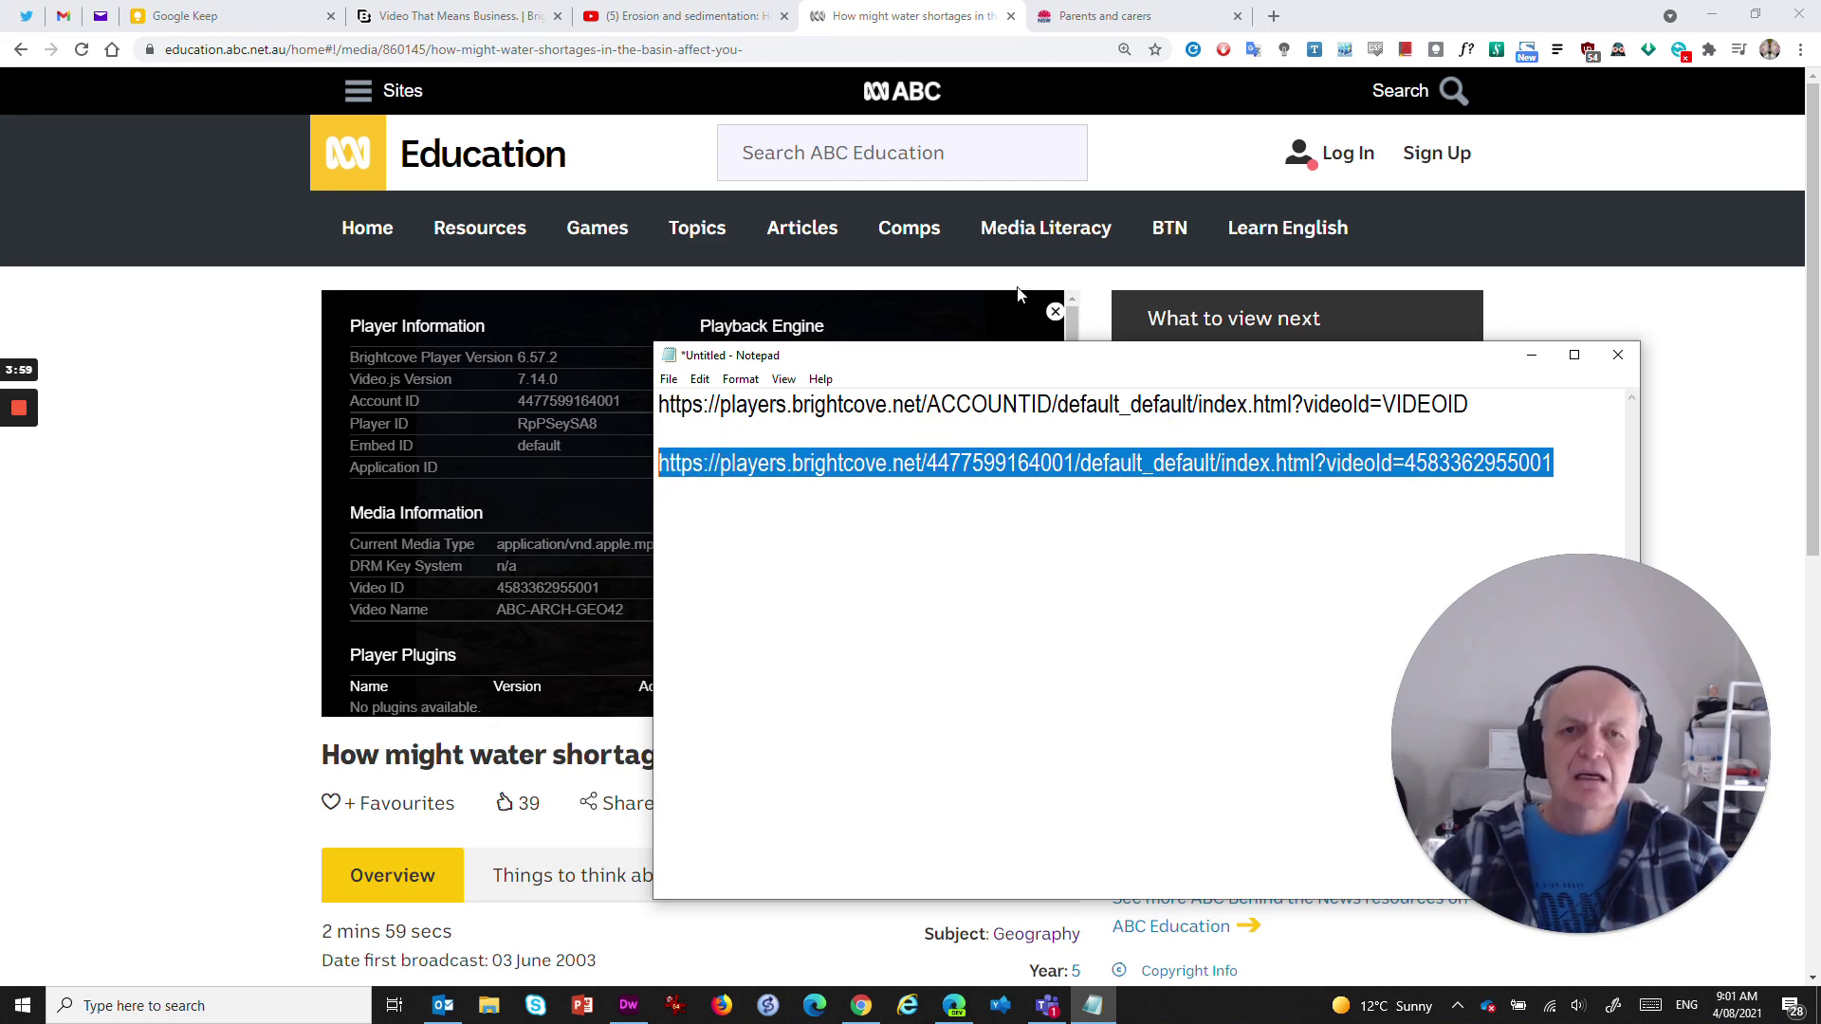
click(1274, 16)
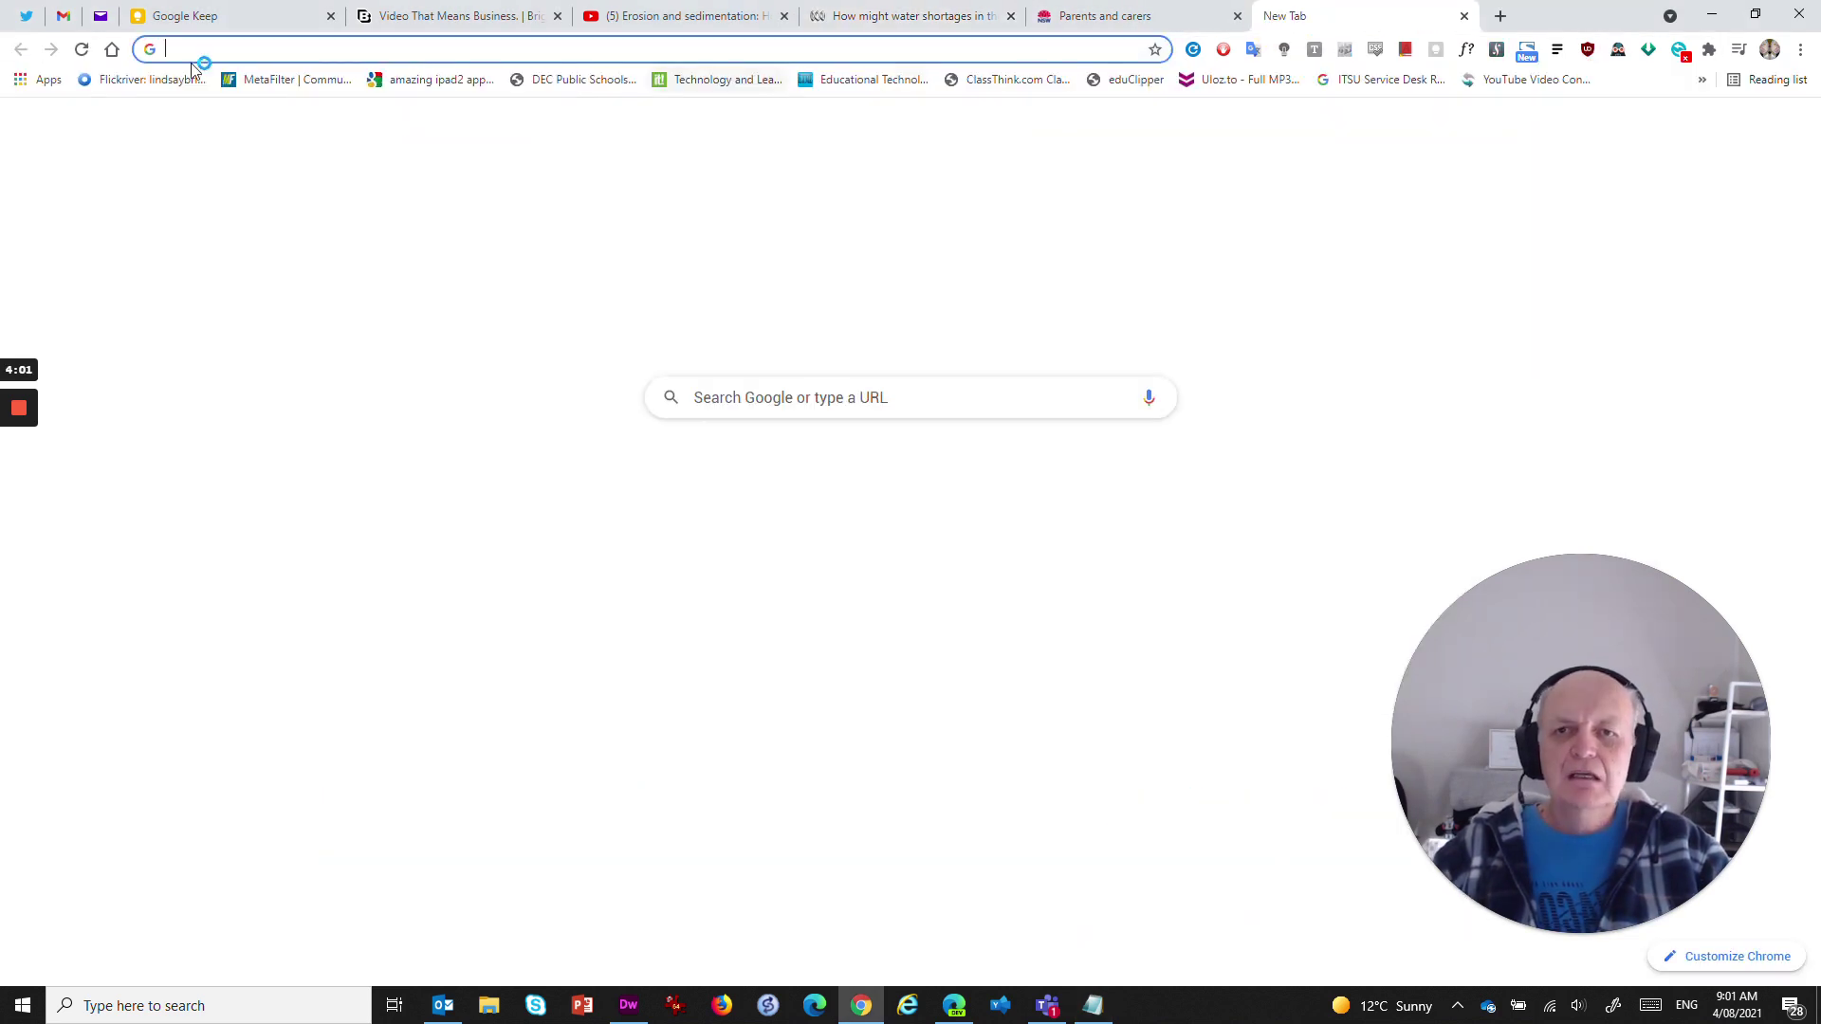
Load the completed Brightcove link, play and pause it, then close ABC Education's player info panel
key(ctrl+v)
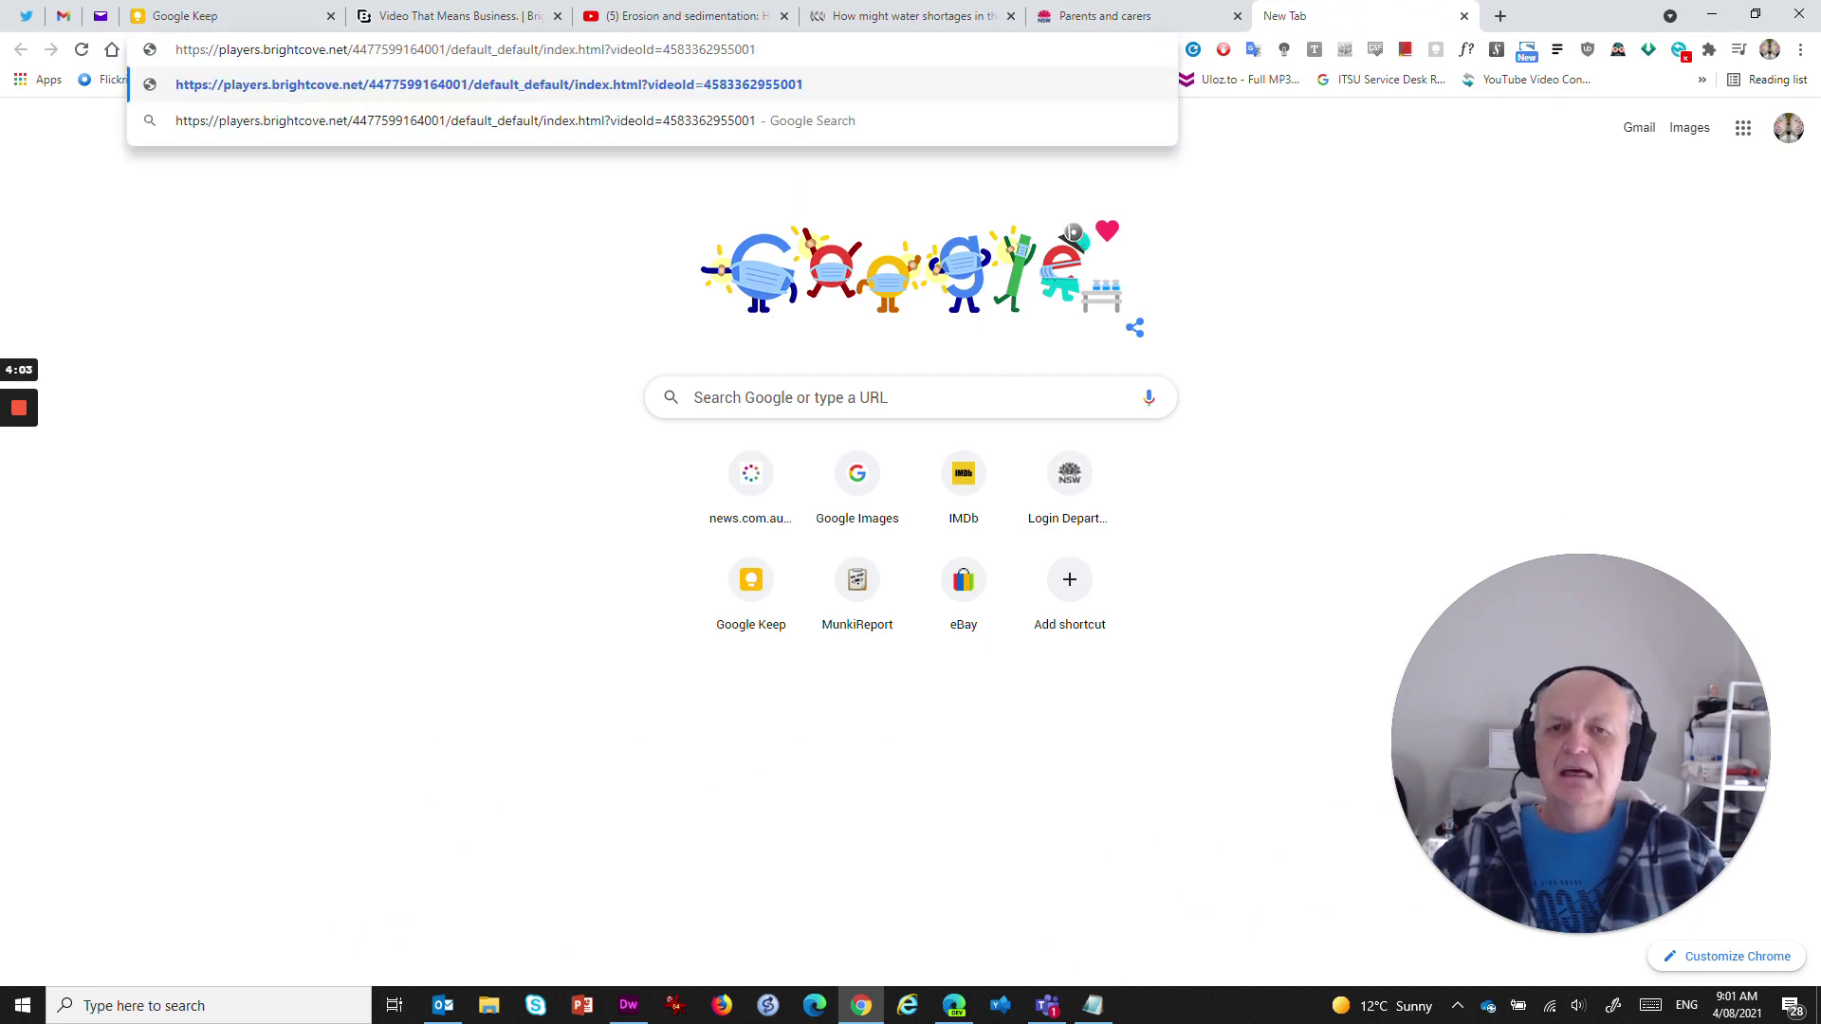
key(Return)
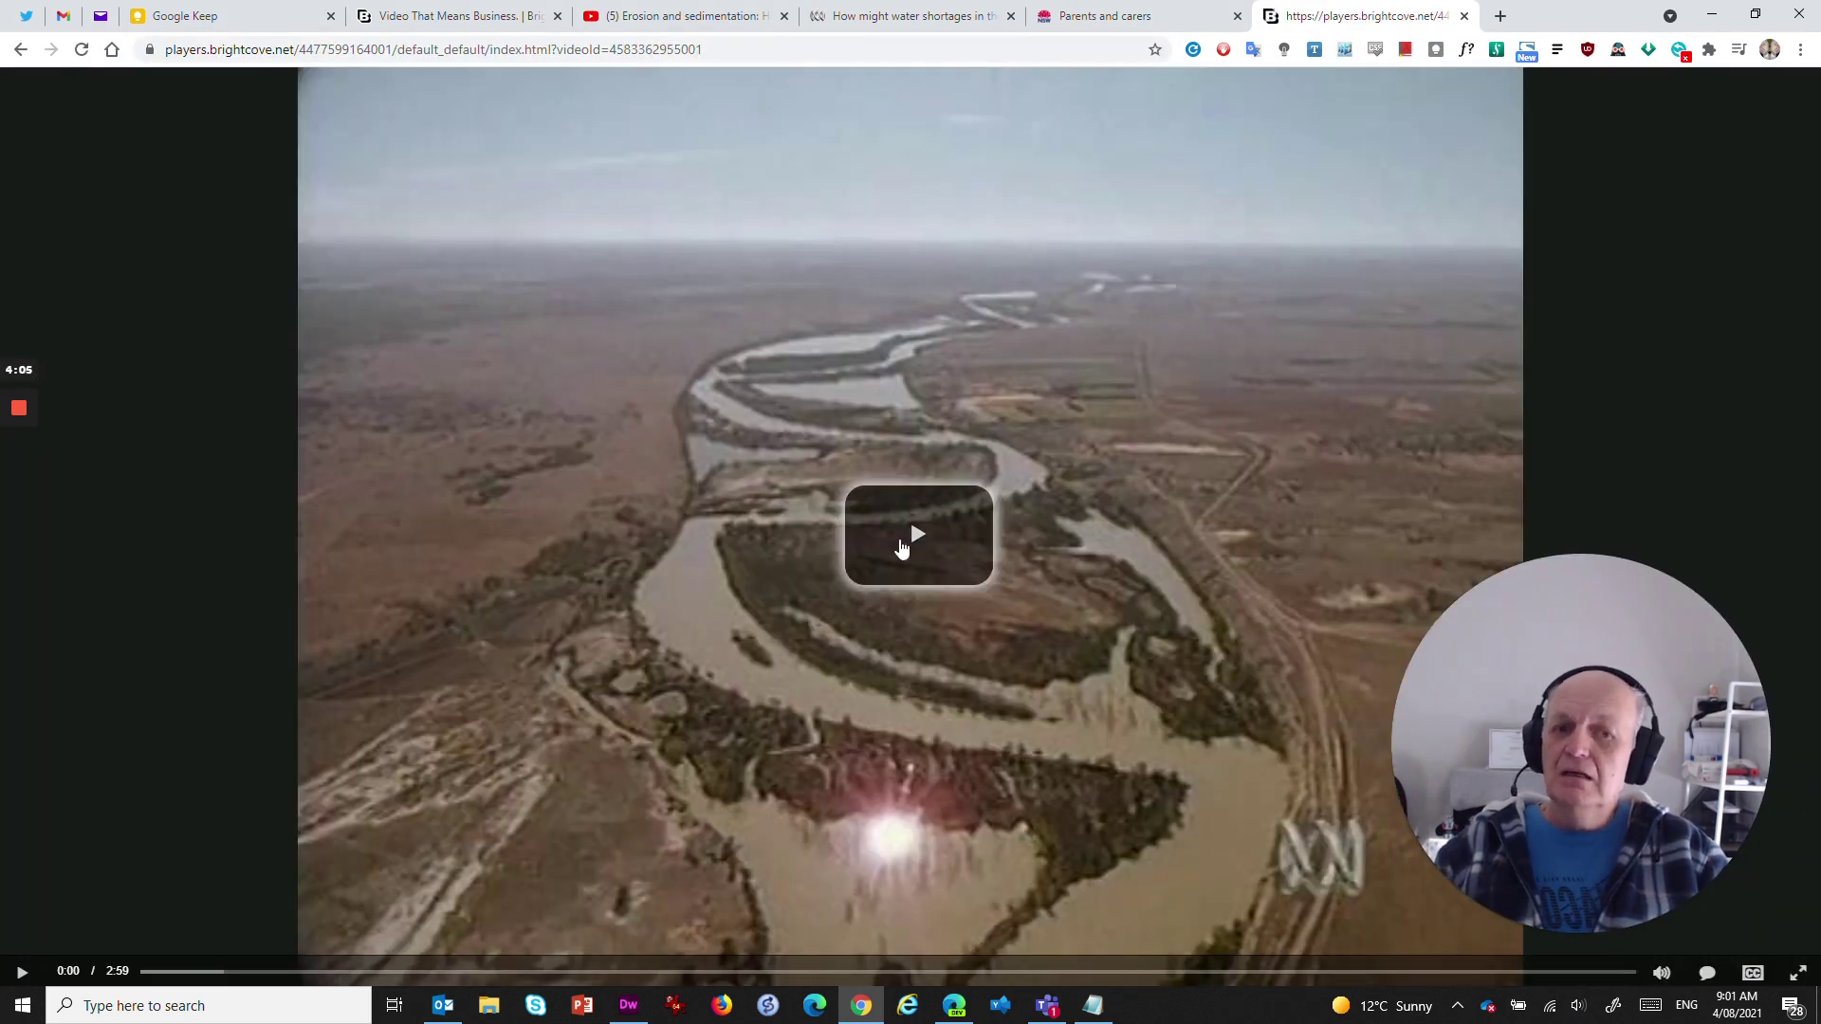
click(933, 524)
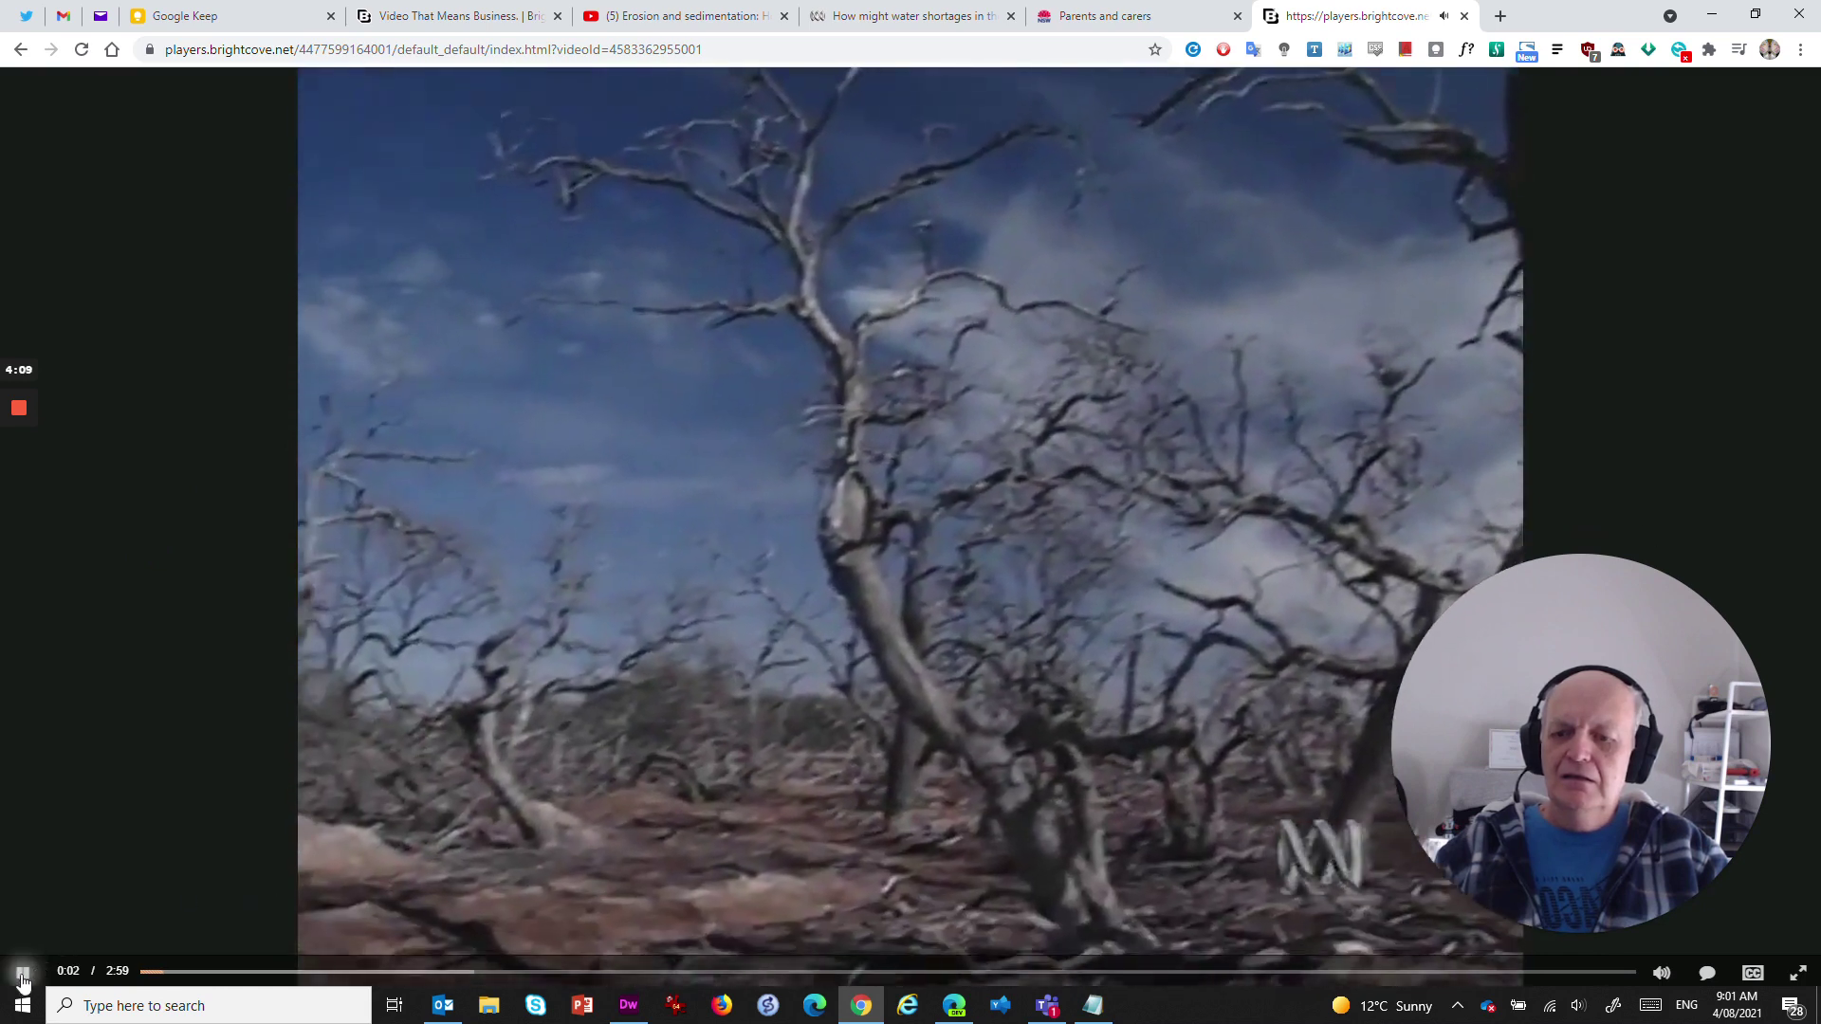
click(435, 256)
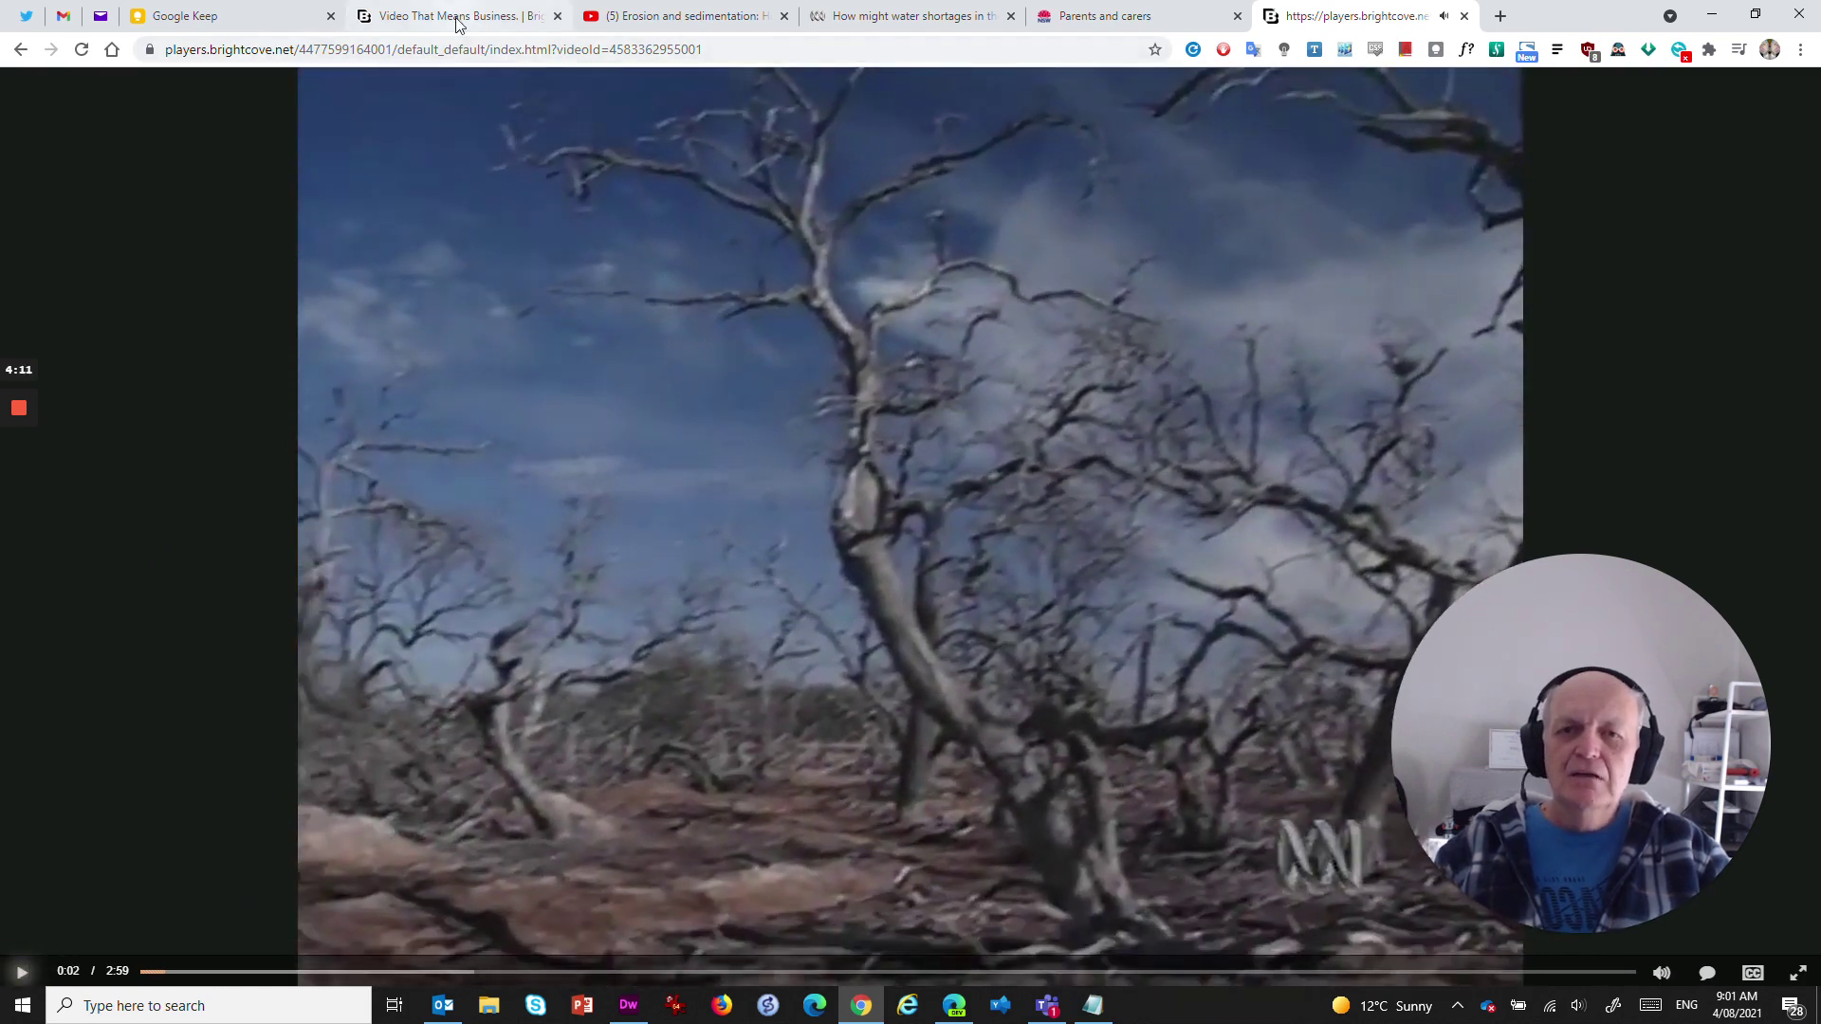
click(854, 16)
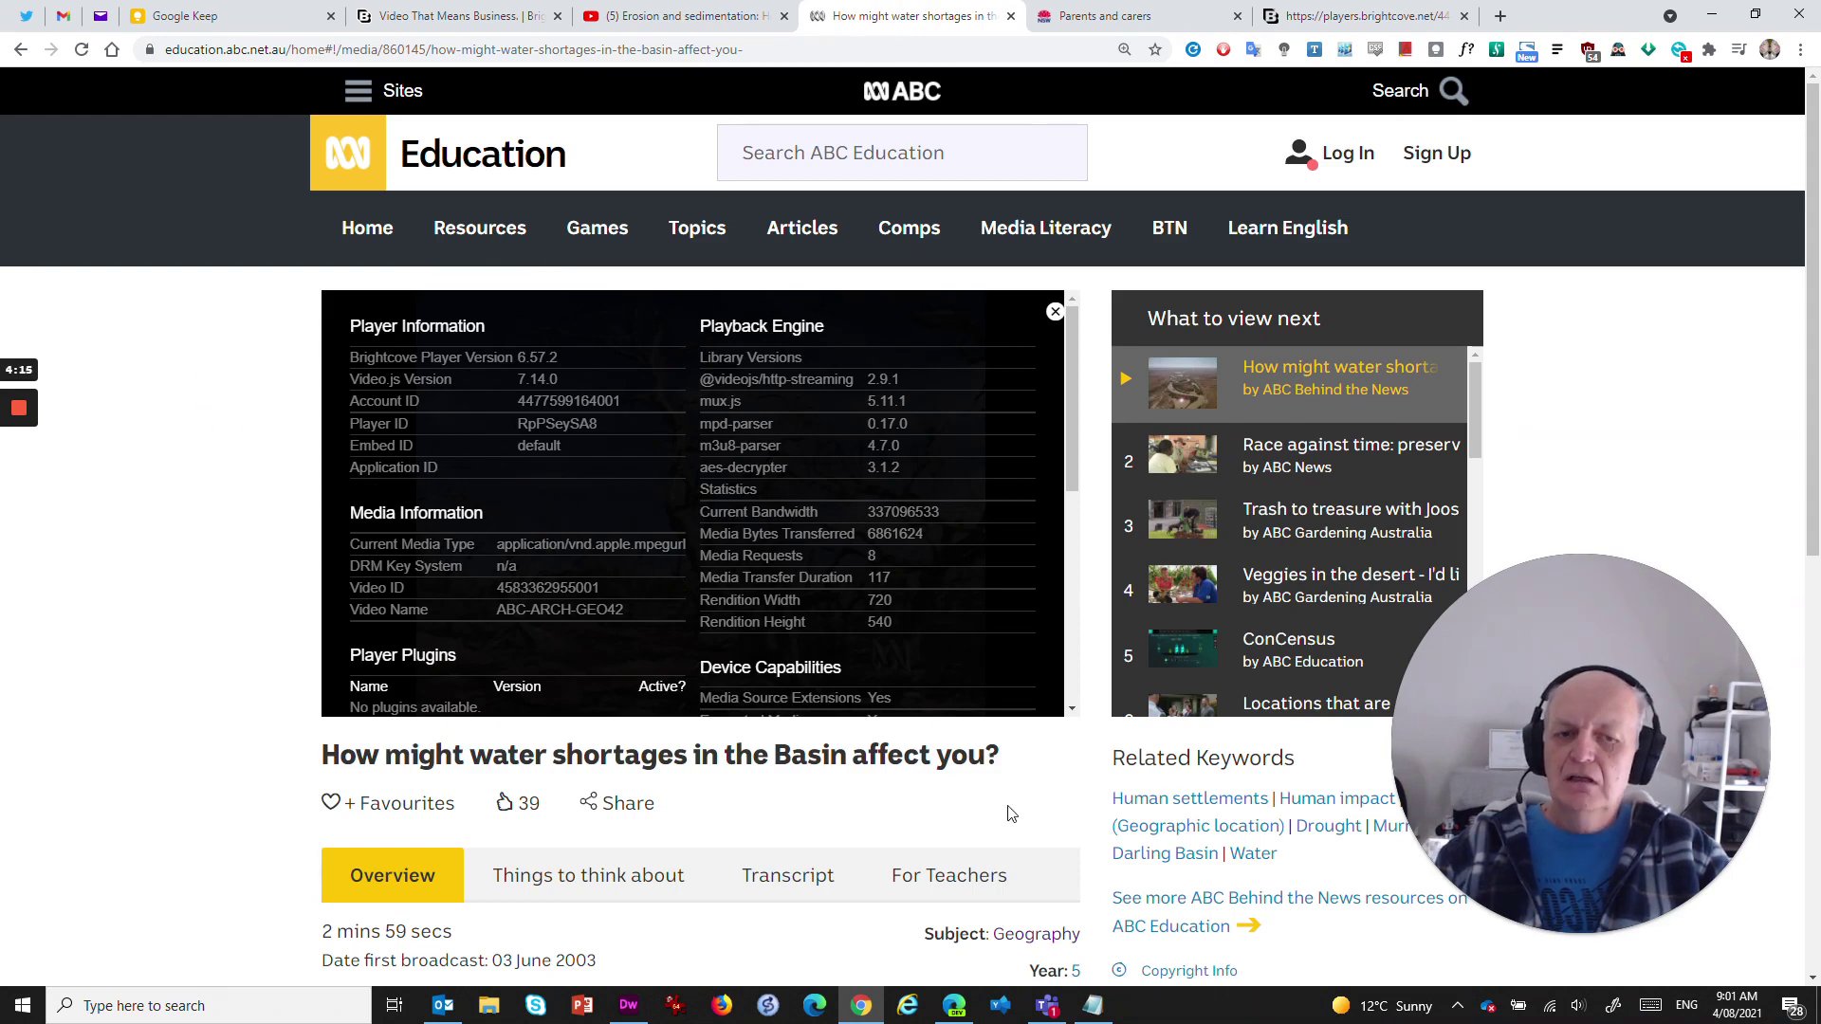
click(1053, 313)
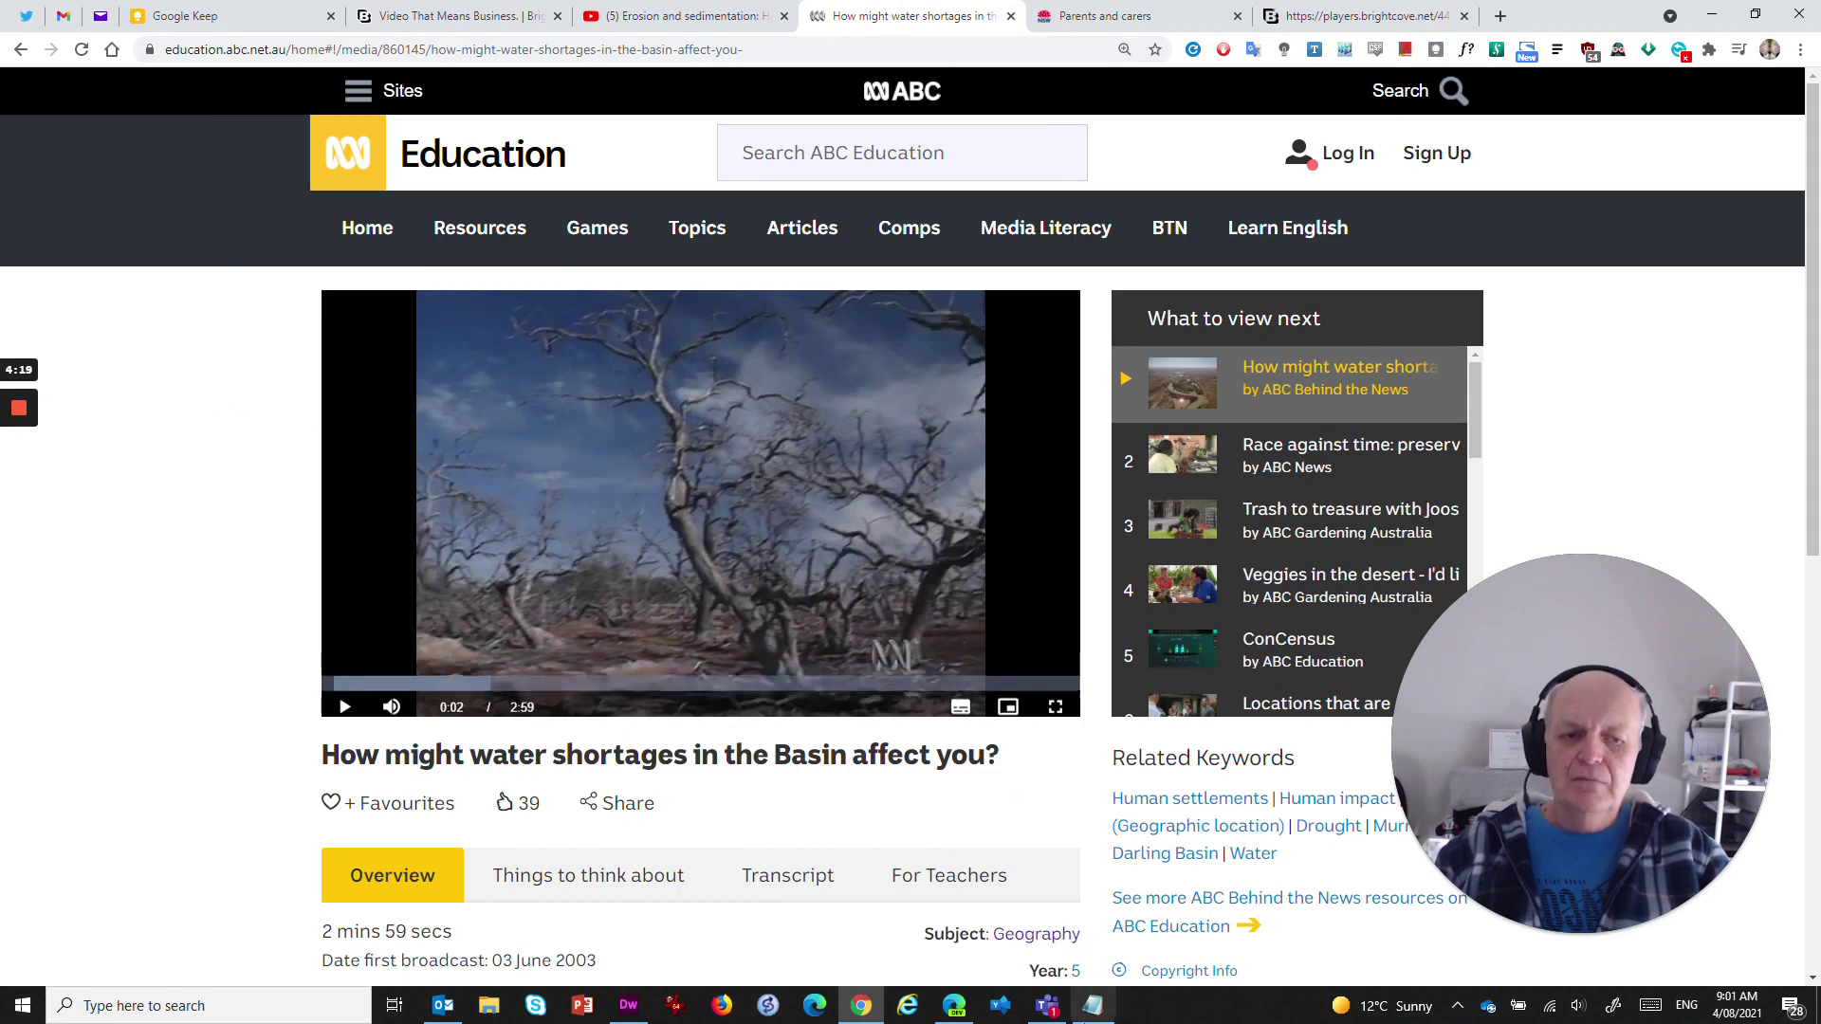
Move Notepad to the left and scroll the Parents and carers page to the catch-up videos
click(1093, 1005)
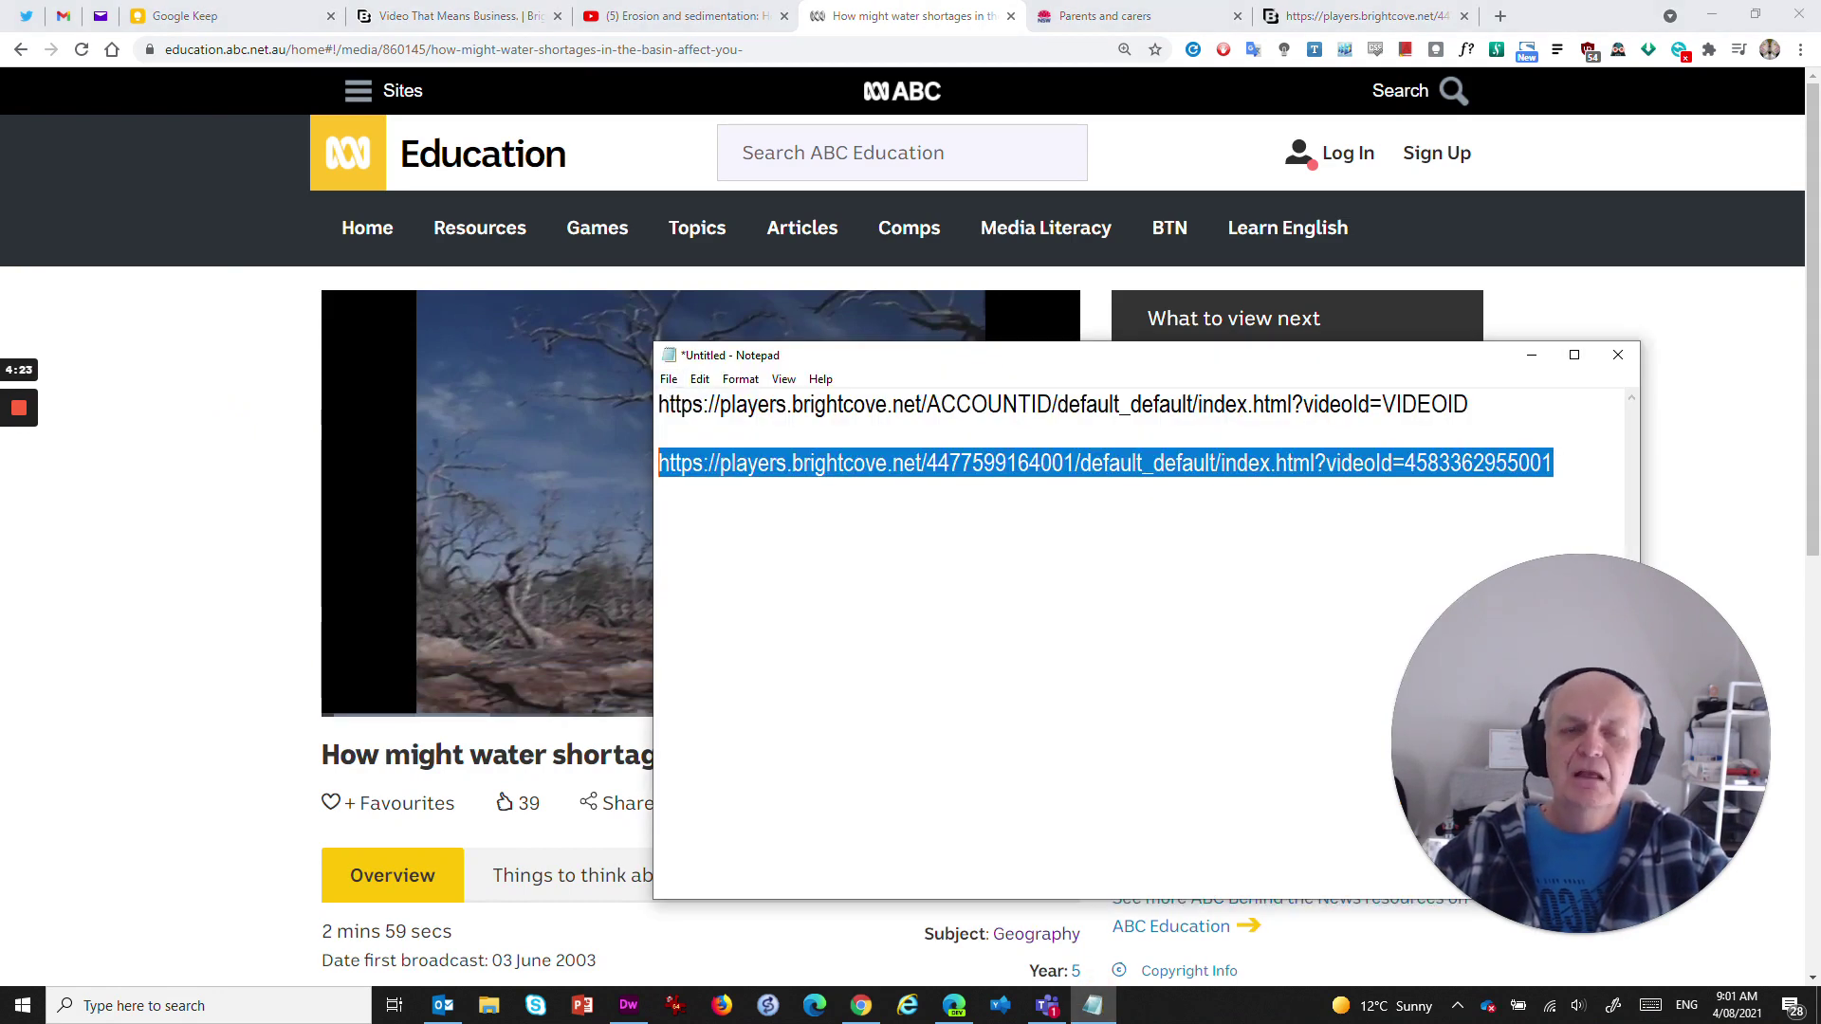
drag(1084, 358, 485, 327)
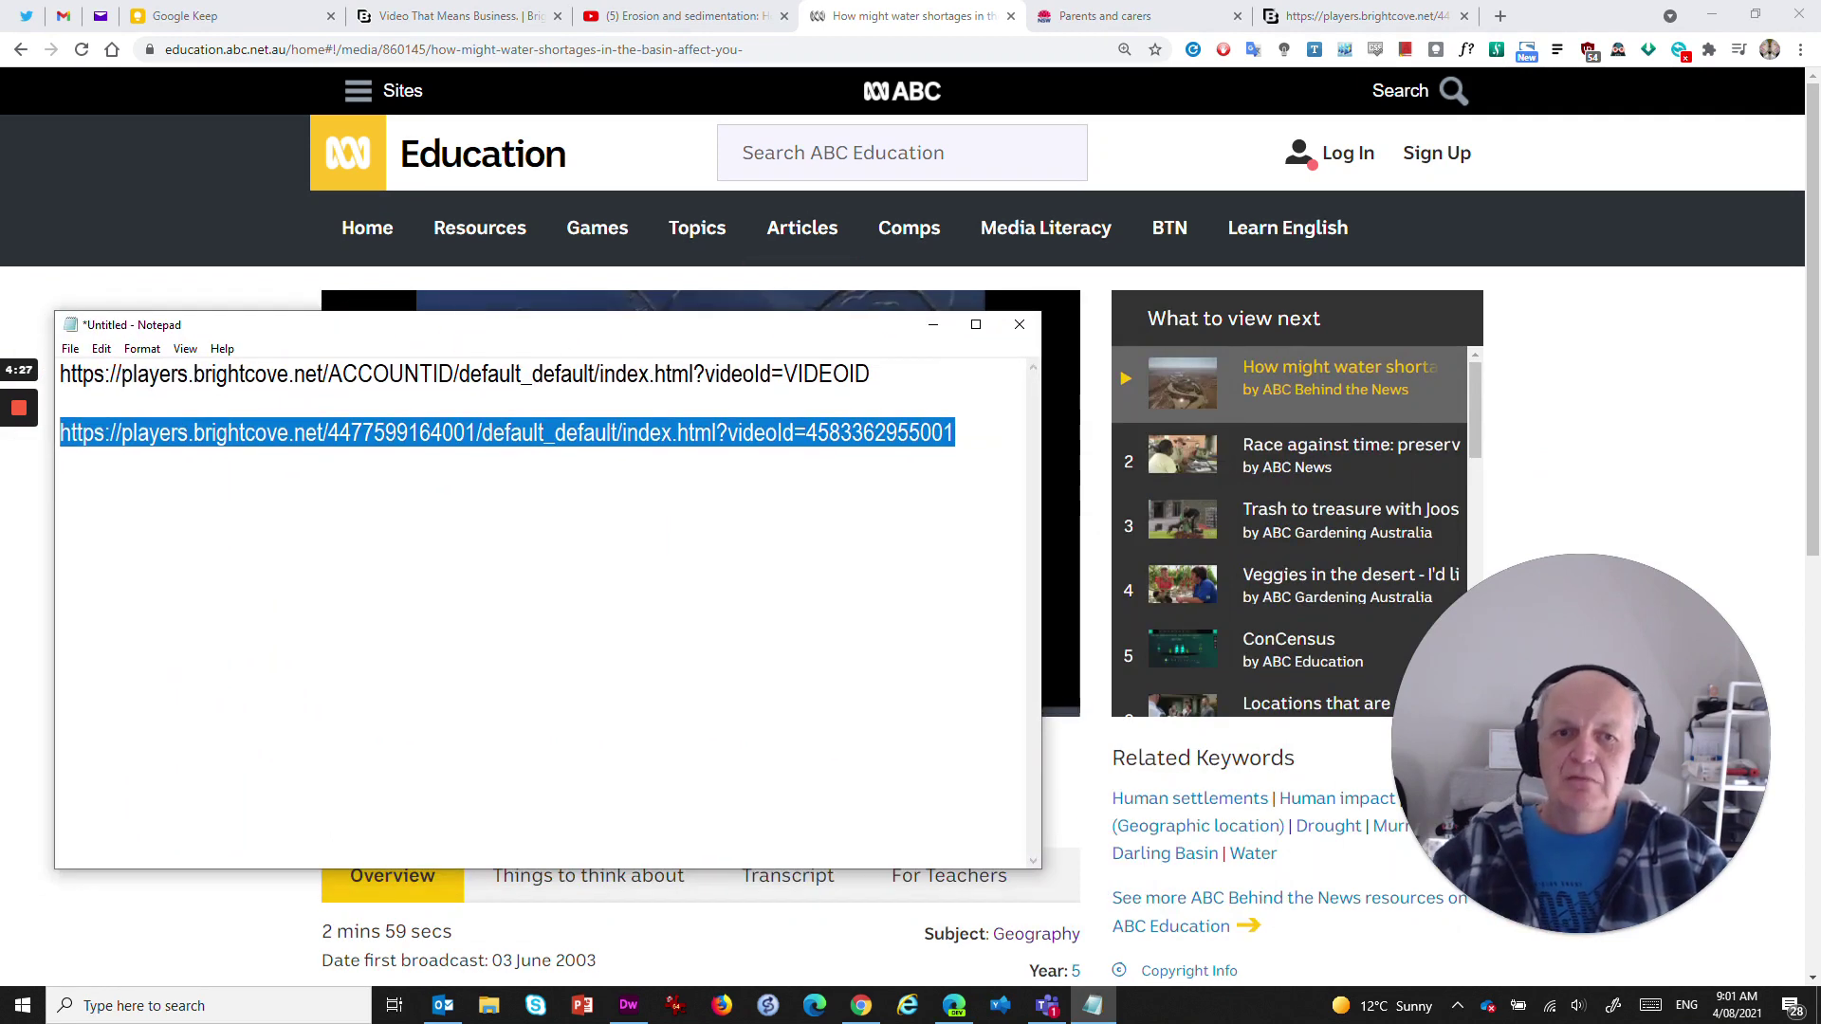
click(1103, 16)
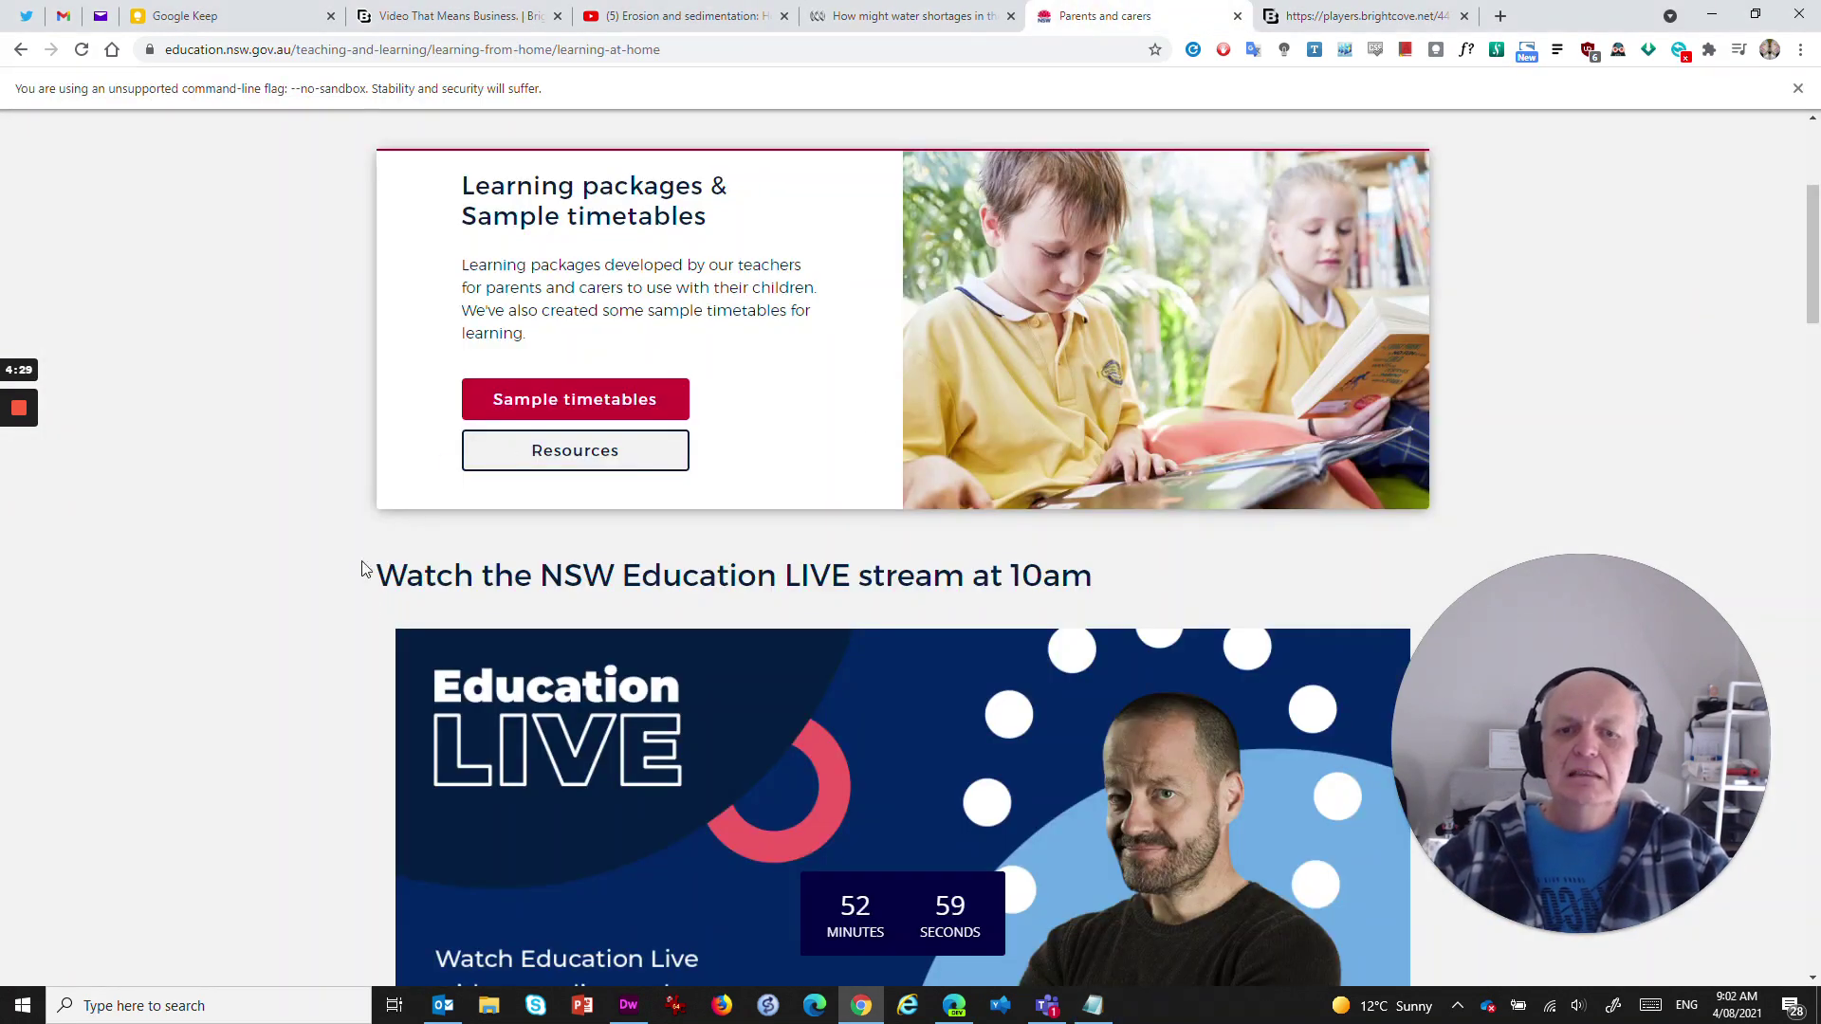
scroll(398, 578, down, 2)
scroll(522, 408, down, 1)
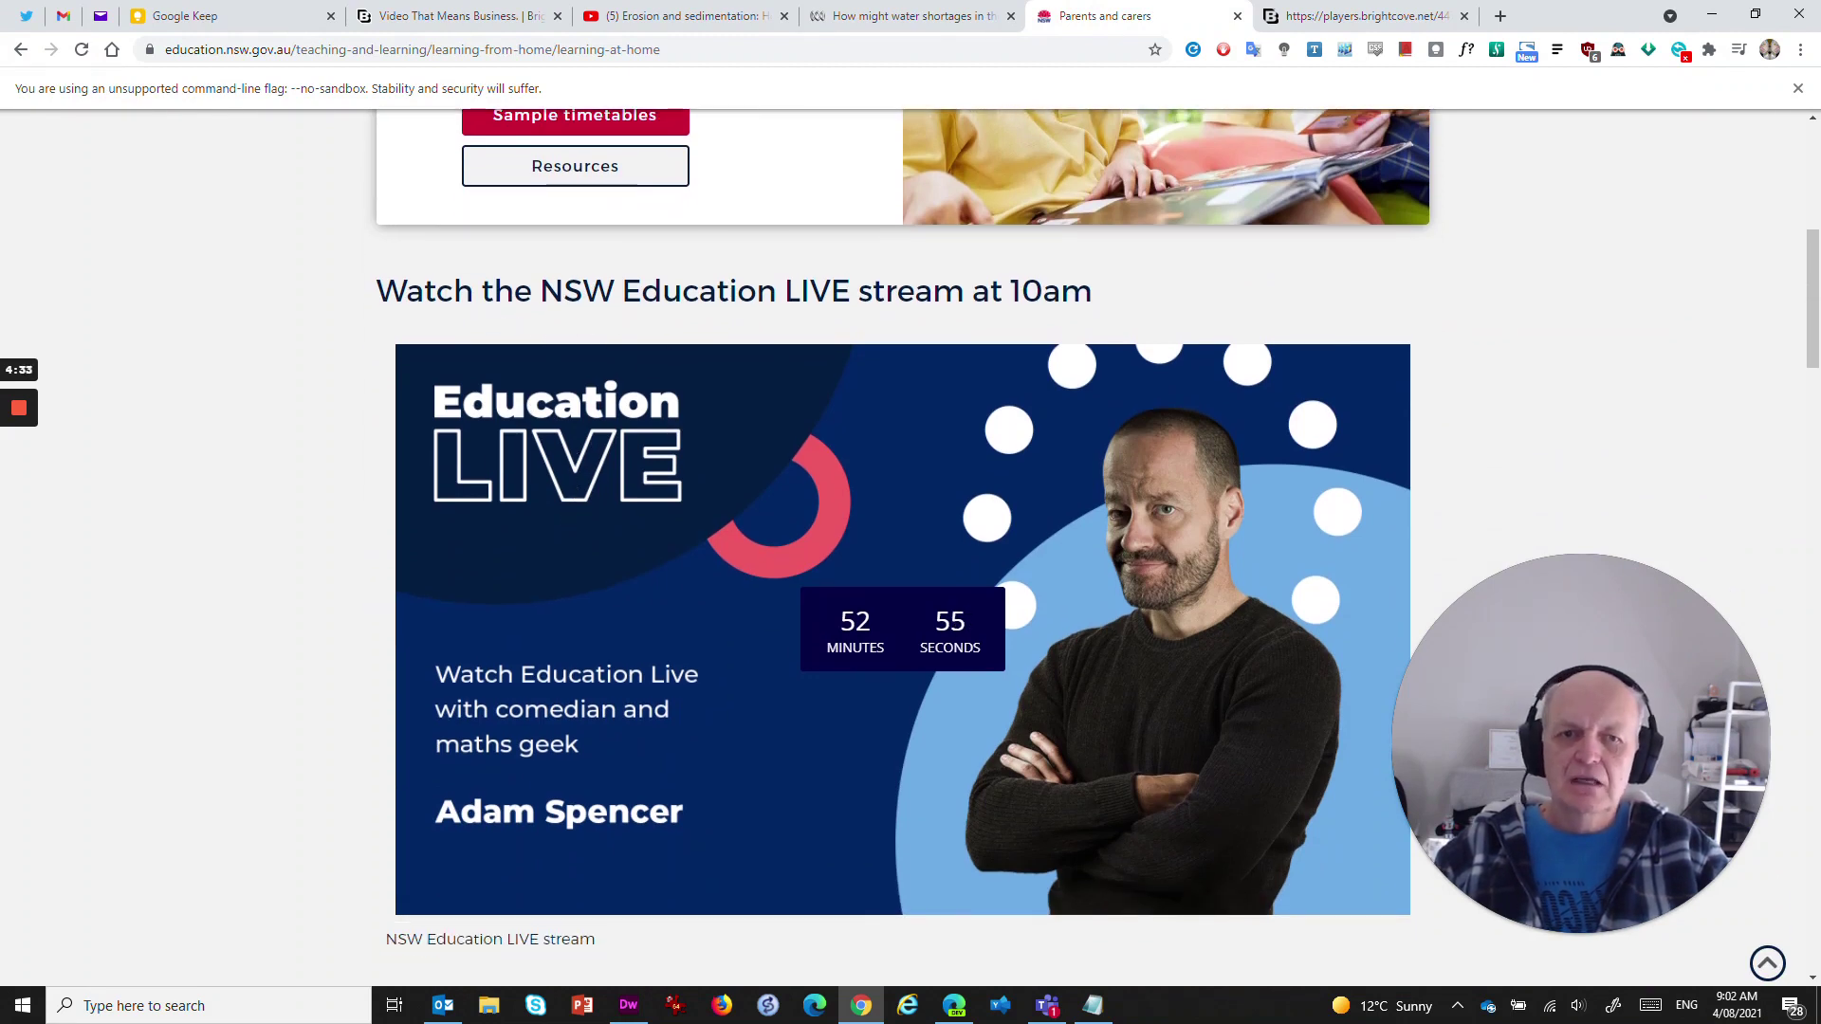
scroll(471, 368, down, 1)
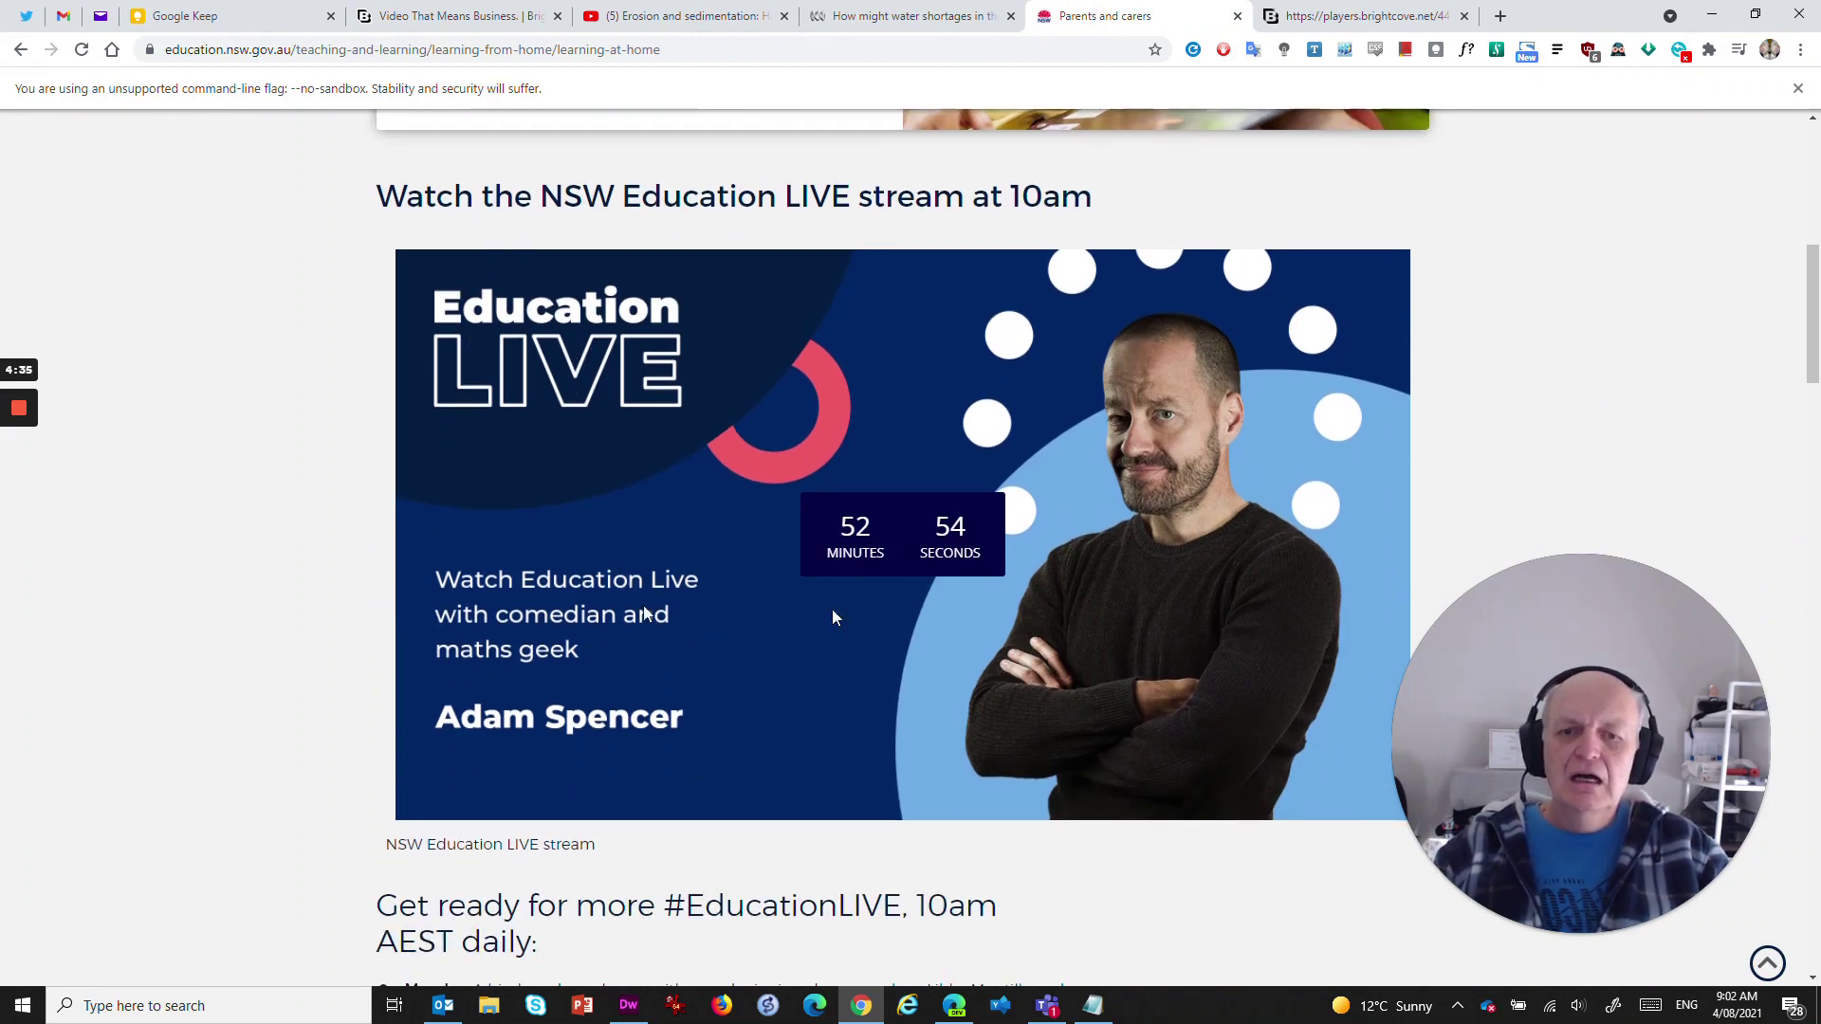
scroll(493, 664, down, 1)
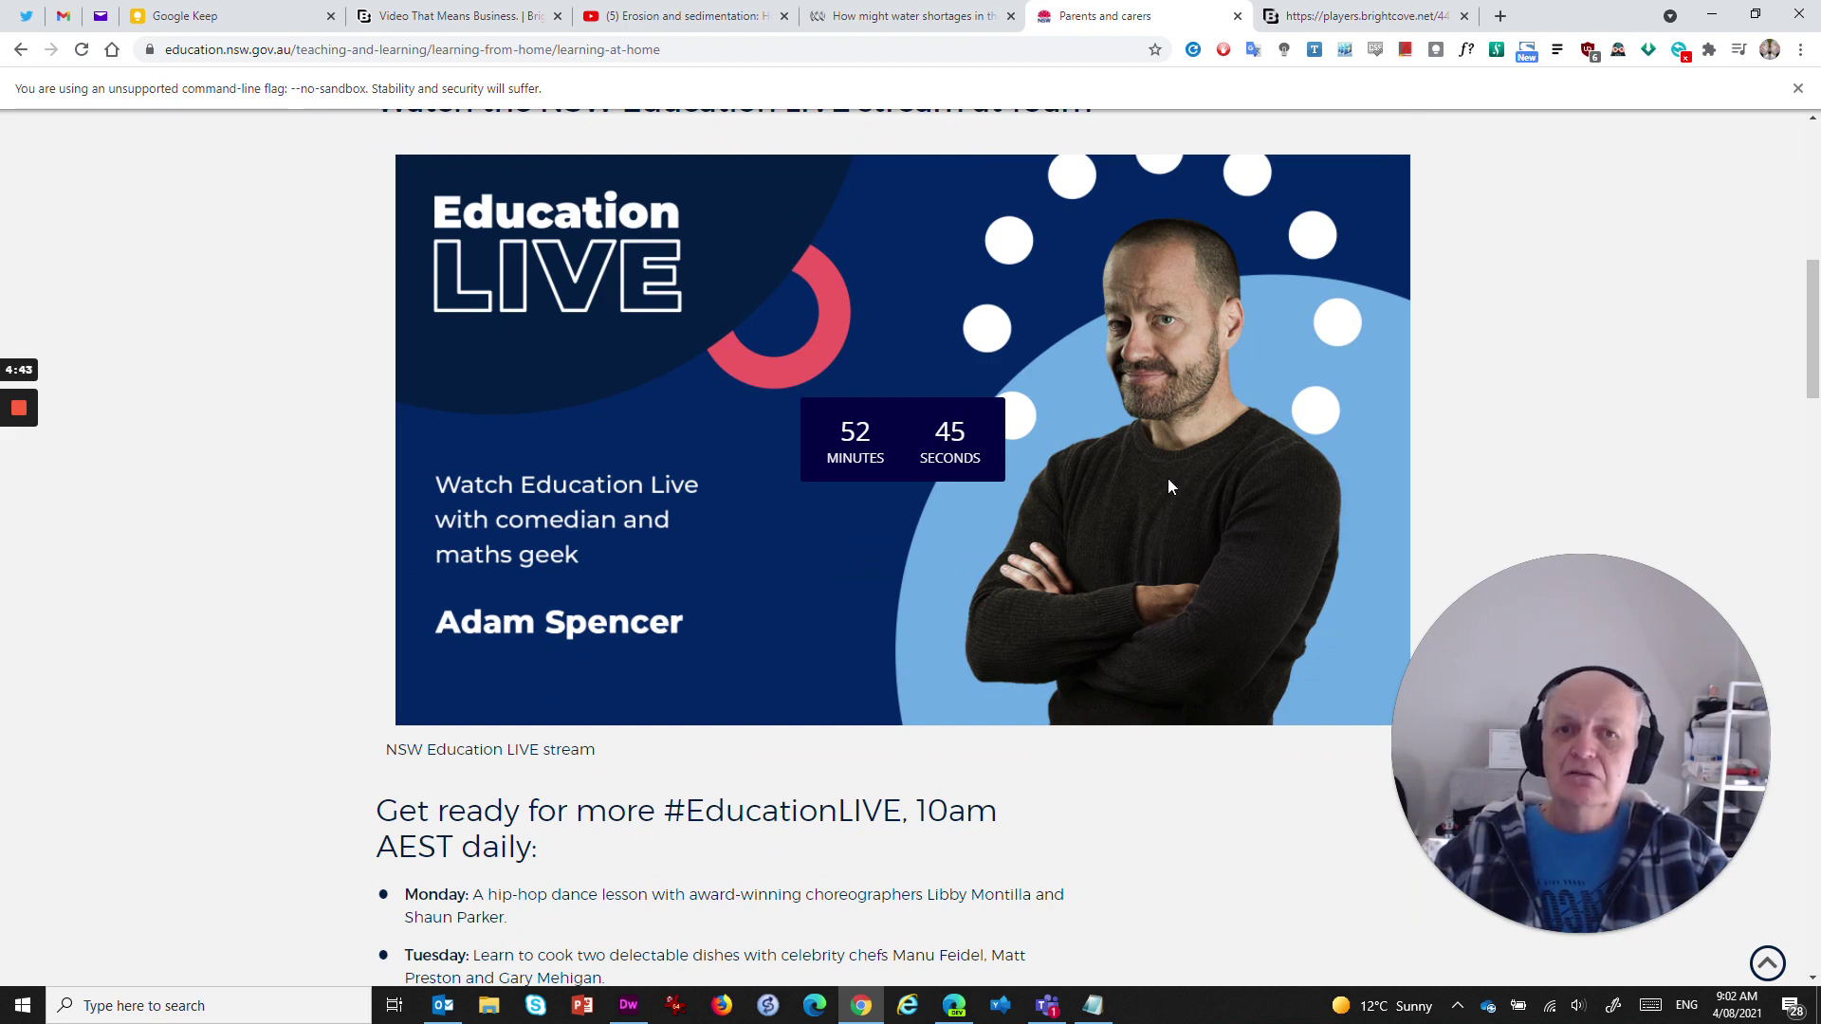
scroll(785, 349, down, 3)
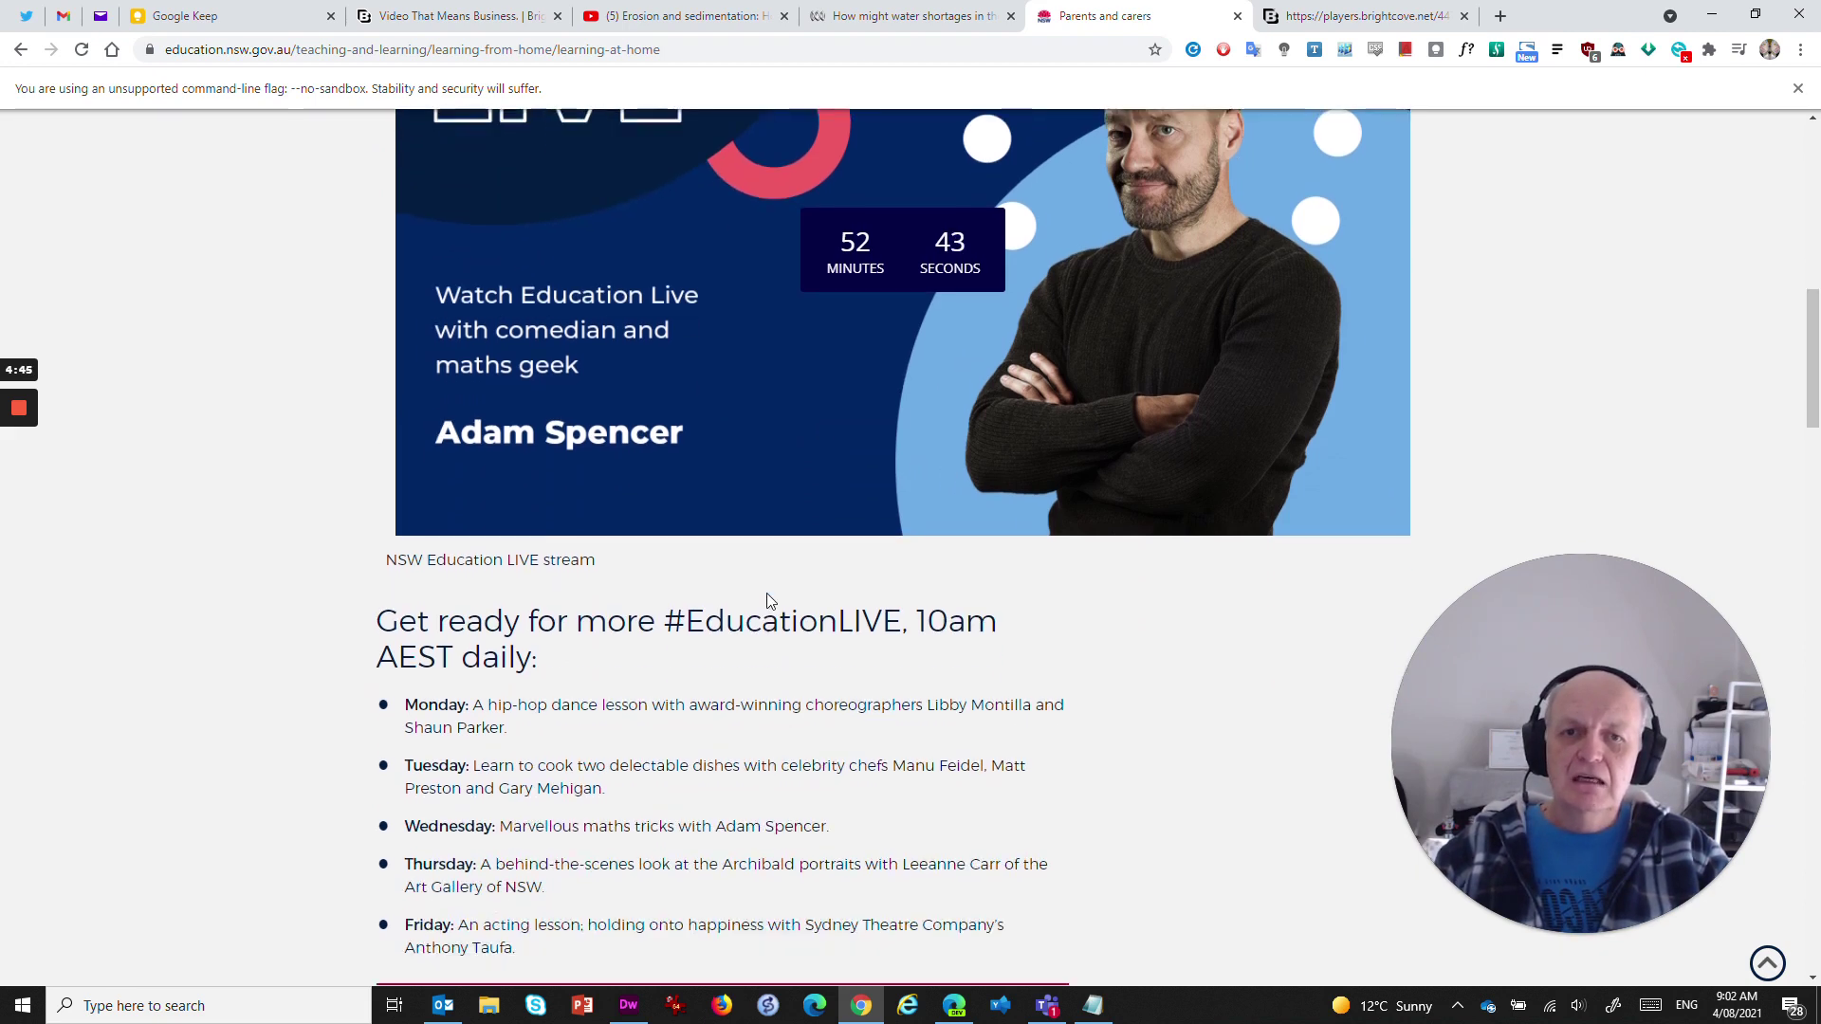
scroll(763, 607, down, 10)
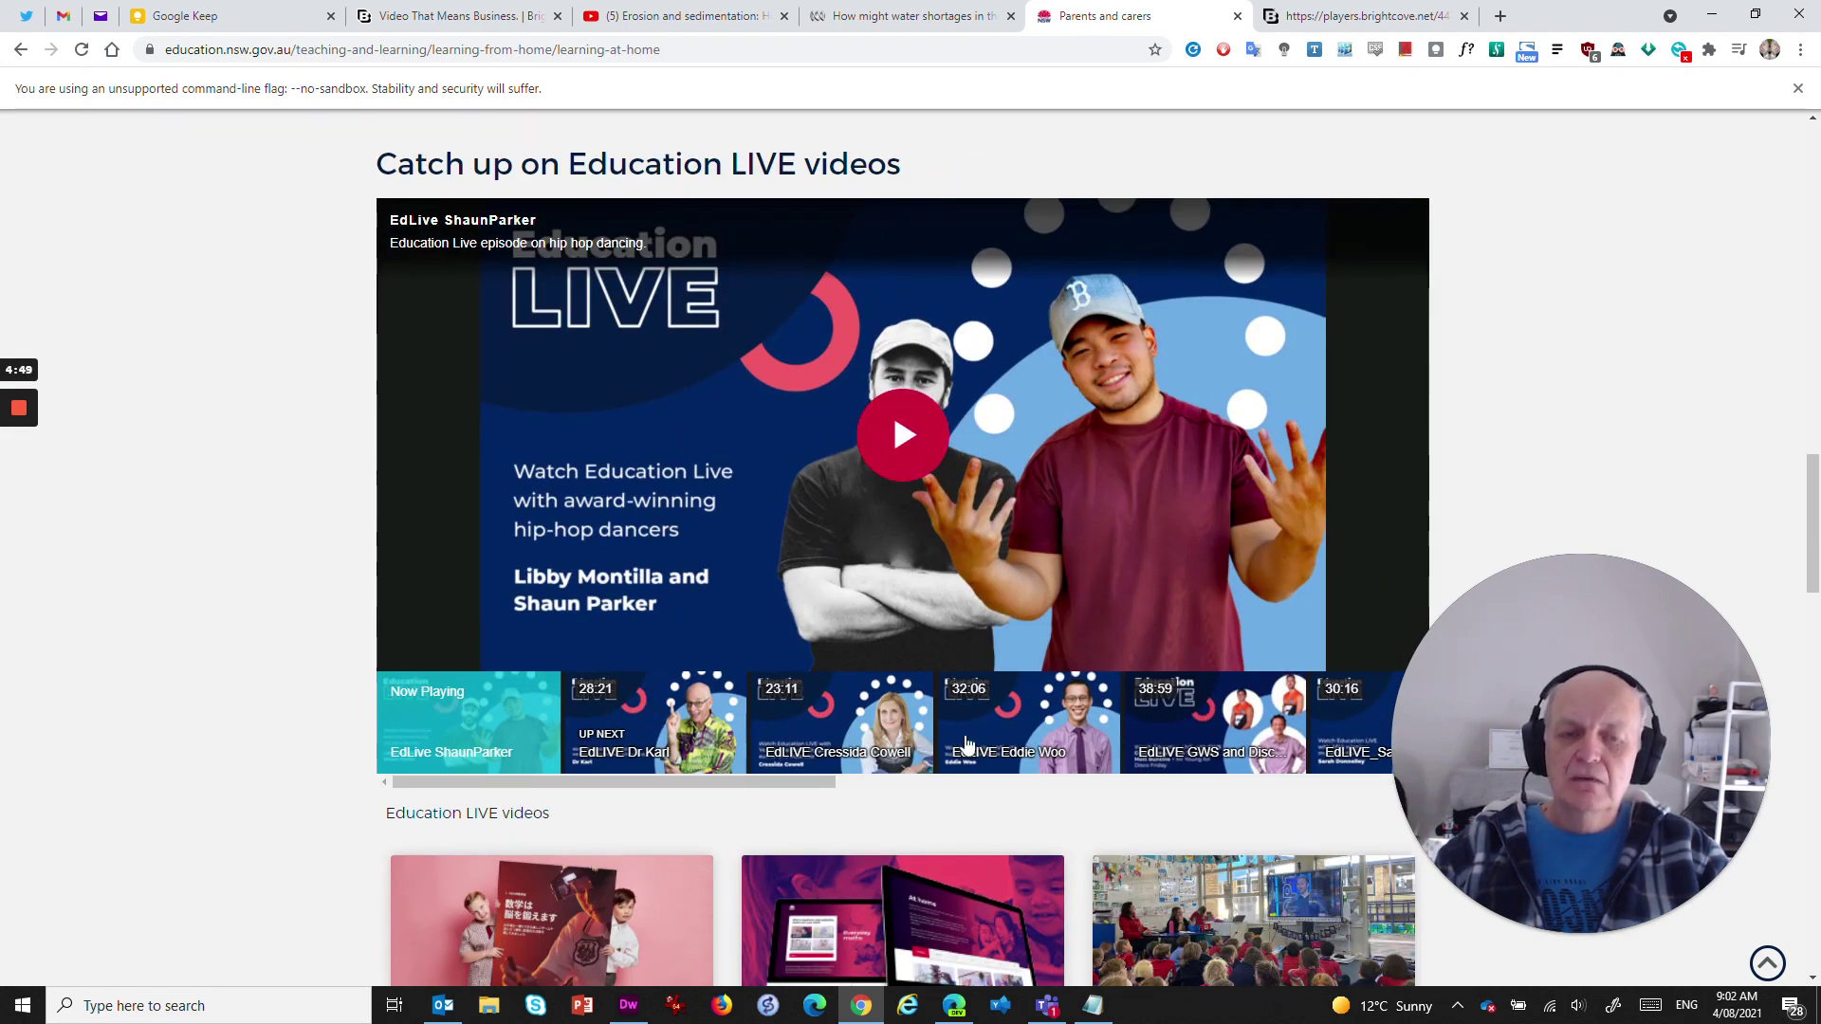
Load the EdLIVE maths teacher episode, skip ahead to about 12:50, and pause it
click(1034, 735)
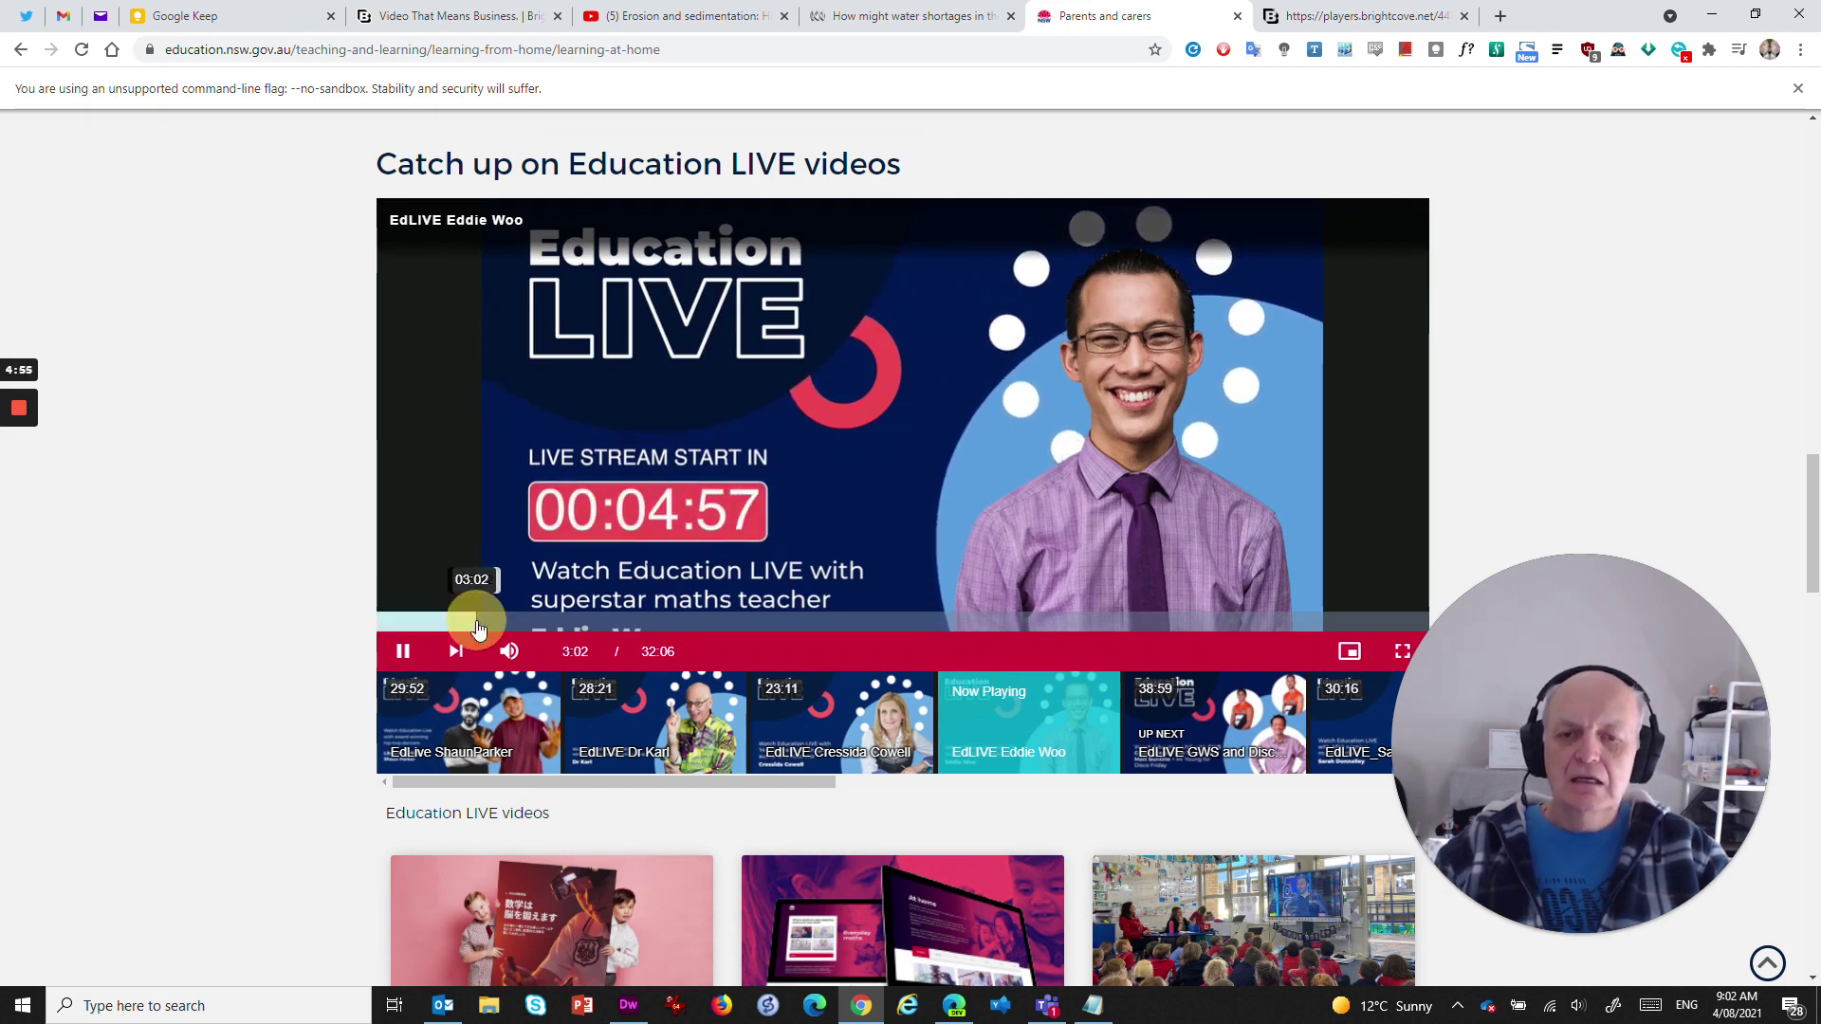
click(476, 625)
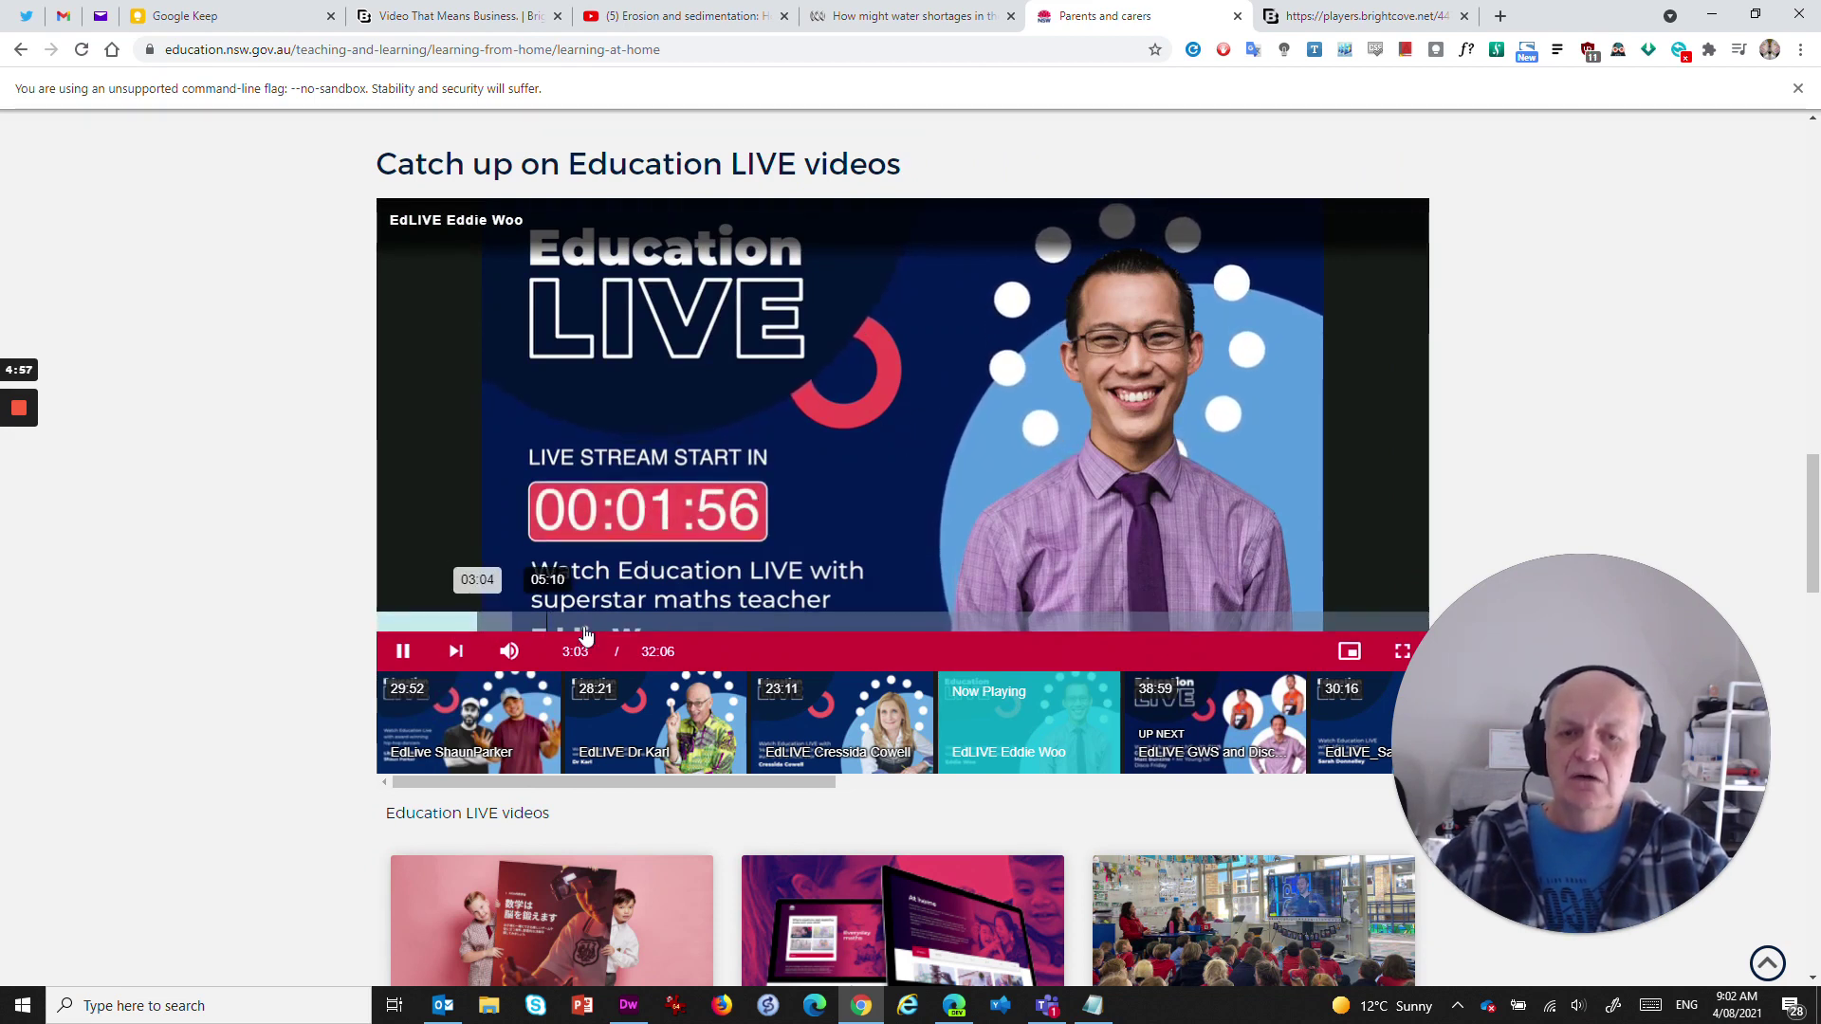
click(596, 628)
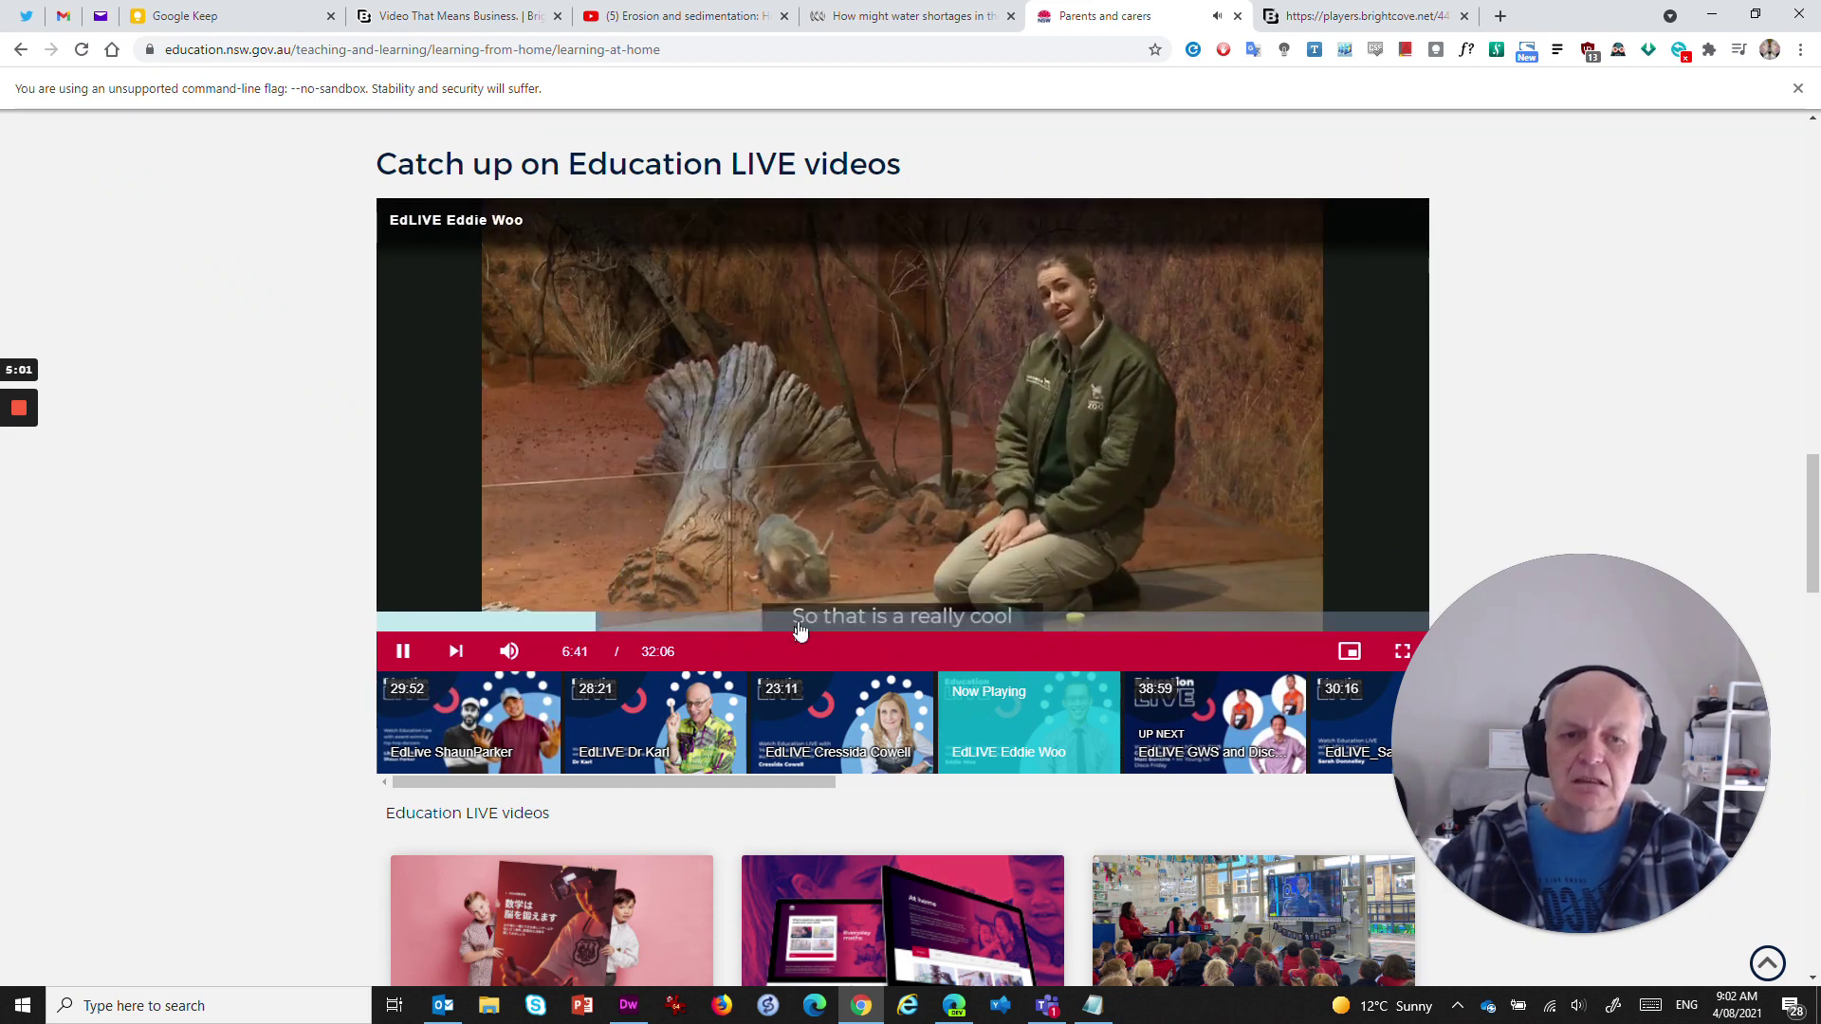
click(799, 626)
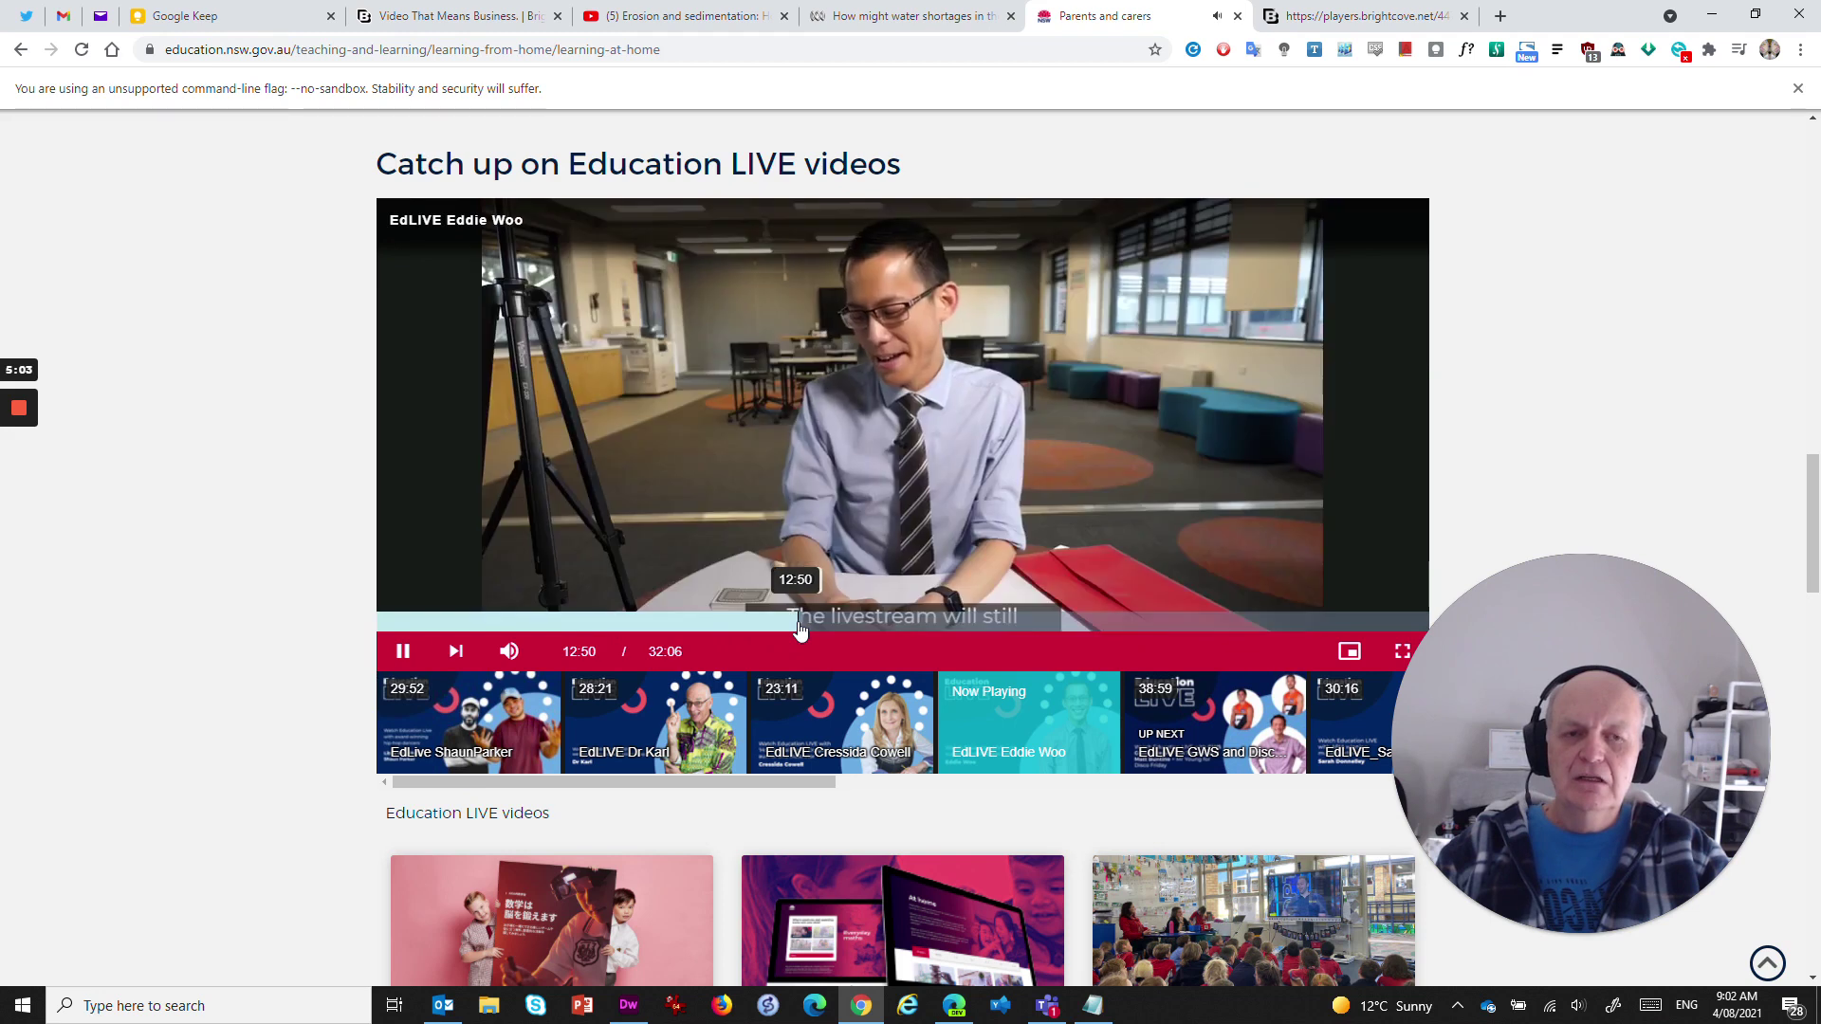
click(403, 650)
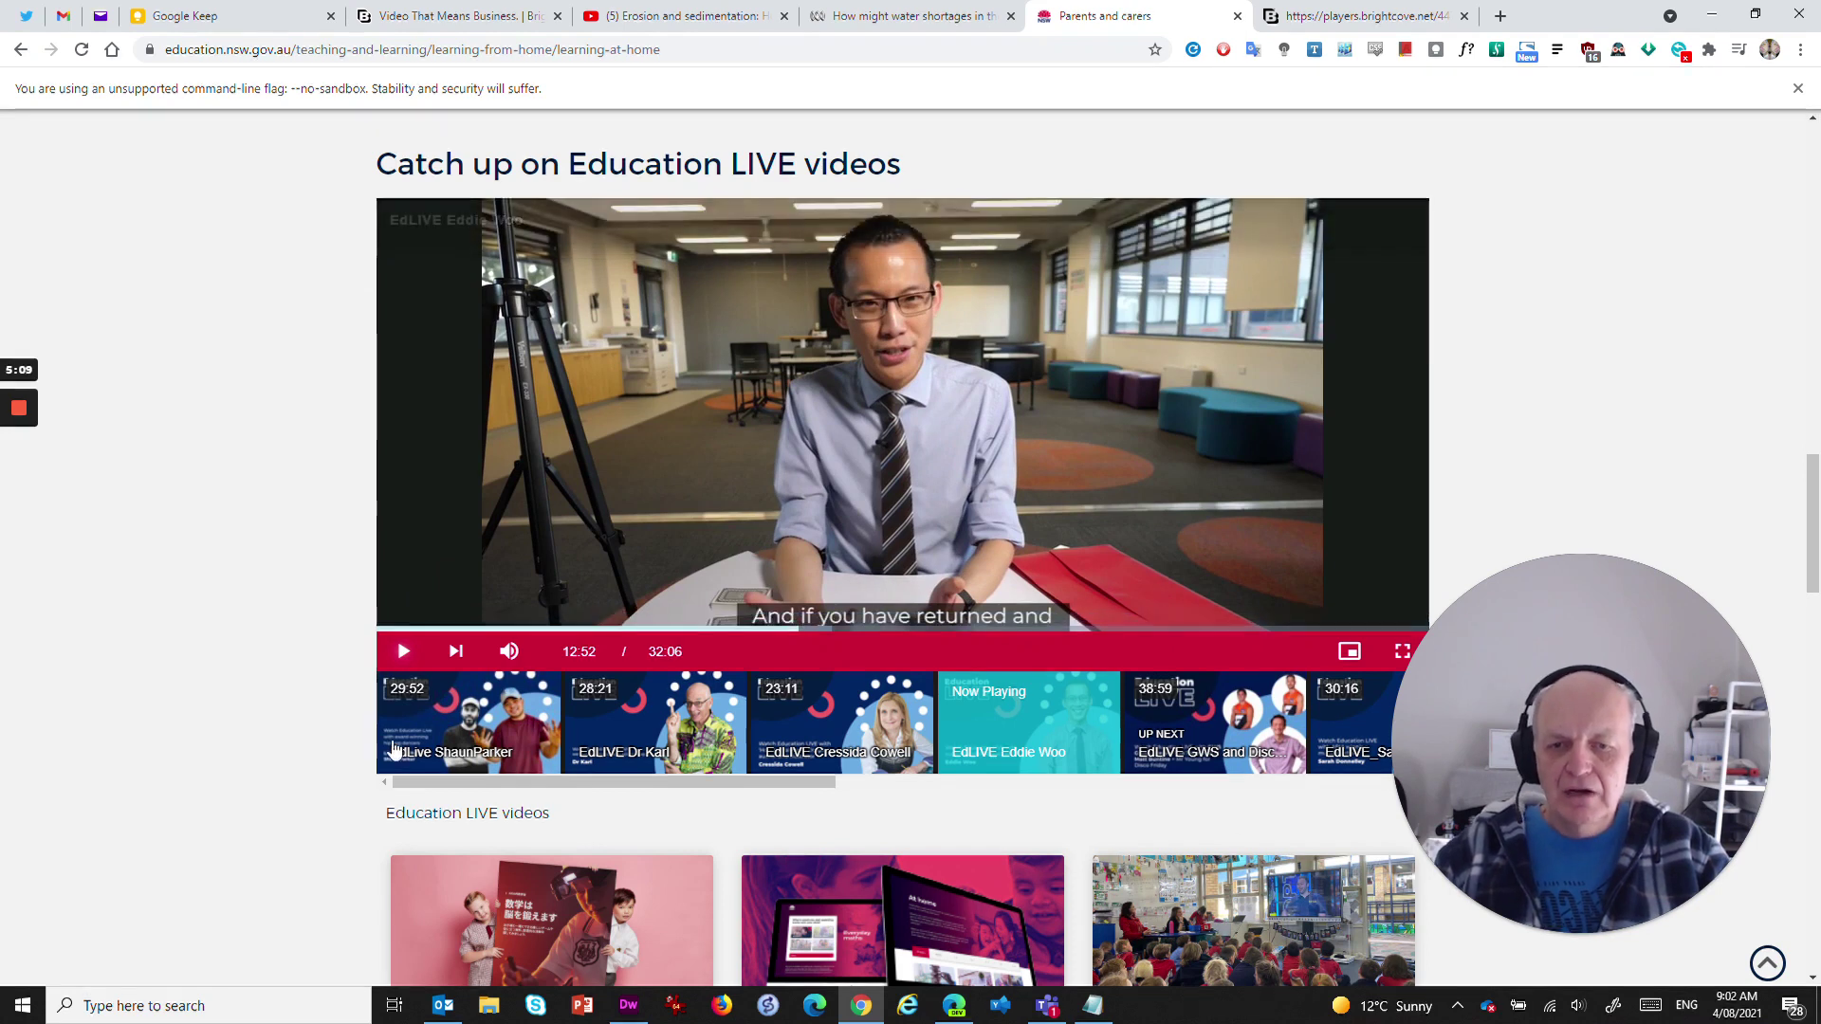
mouse_move(69, 415)
scroll(179, 463, up, 4)
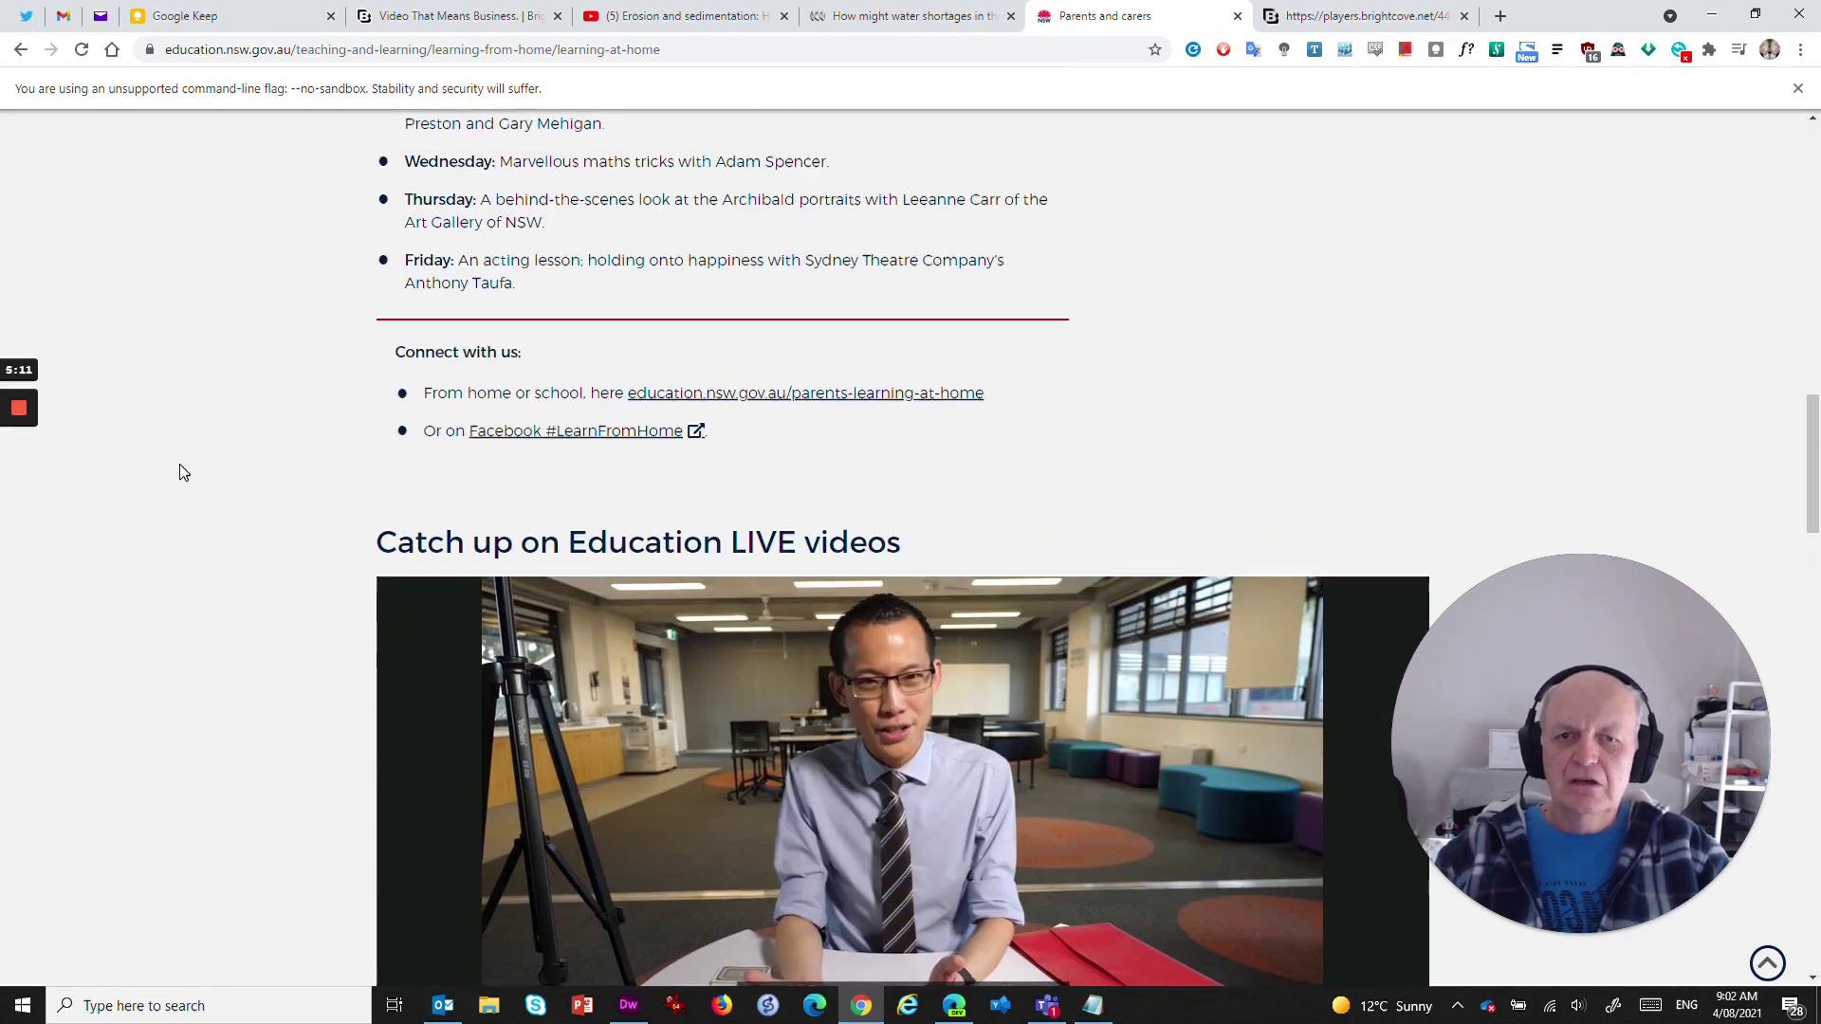
scroll(180, 463, down, 4)
Show the NSW player's information and replace the second URL's old account ID with its Account ID
right_click(960, 394)
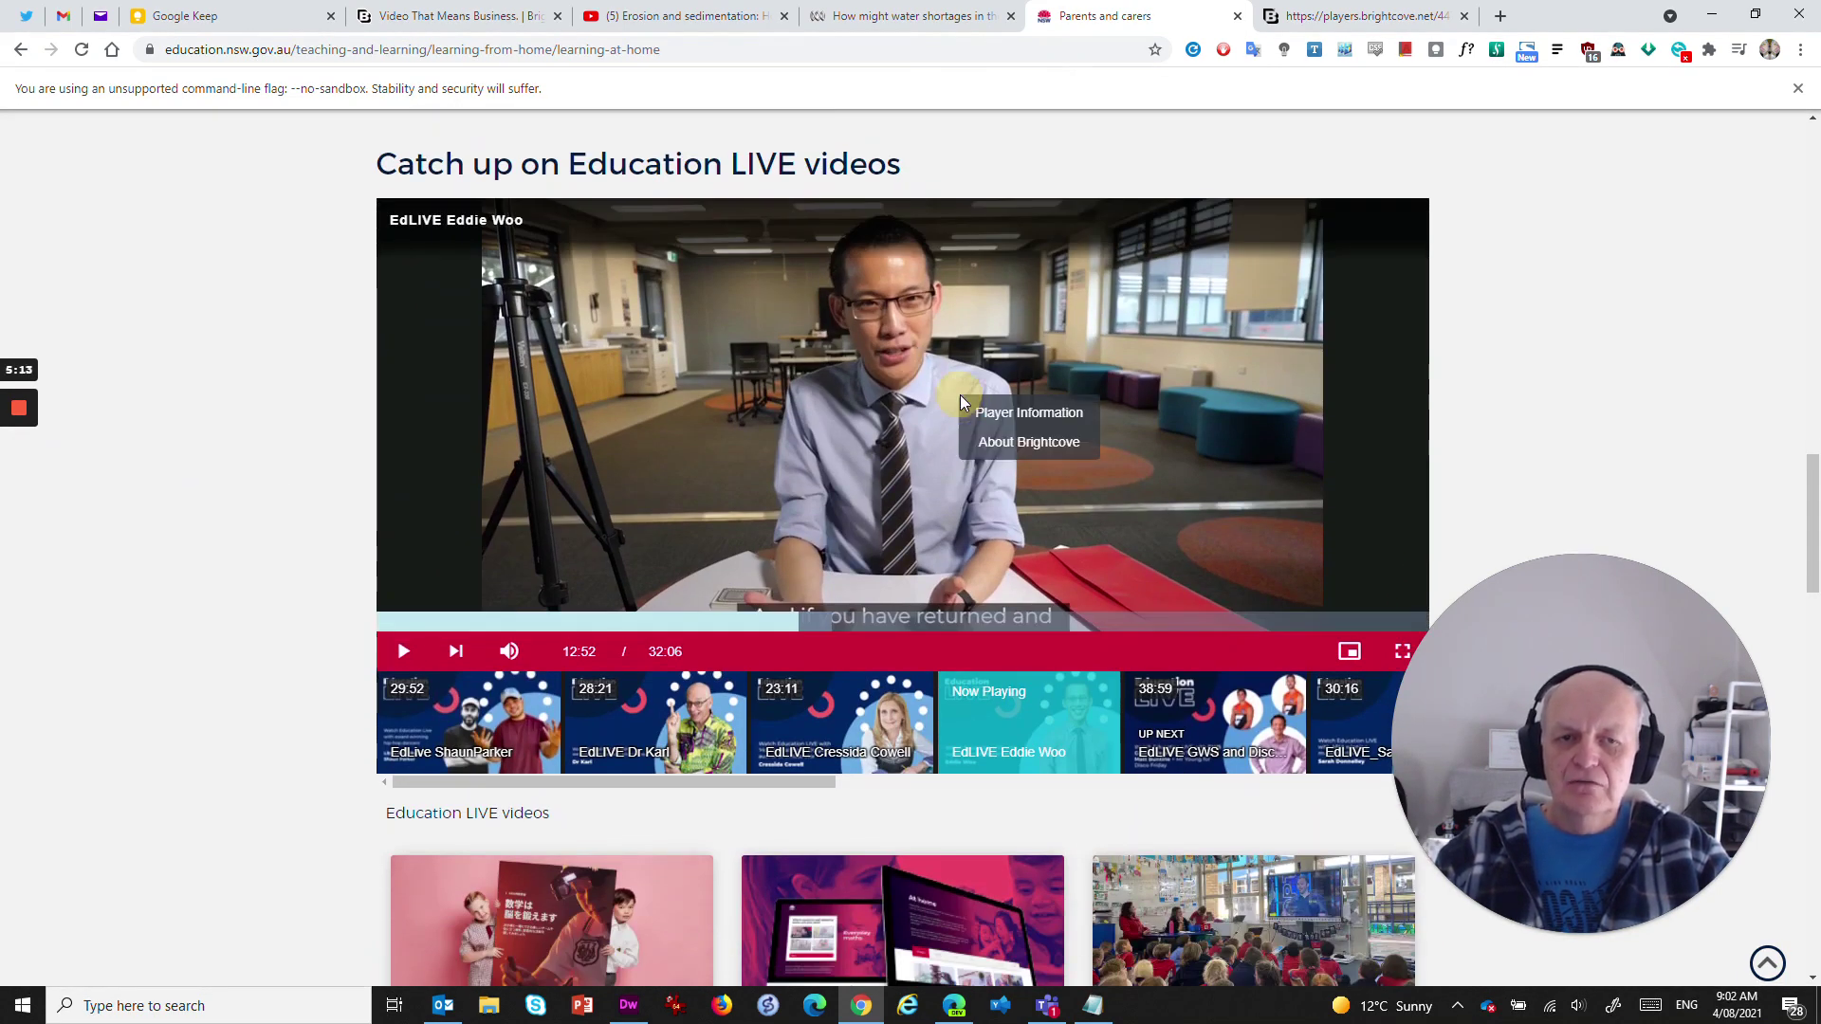
click(1033, 413)
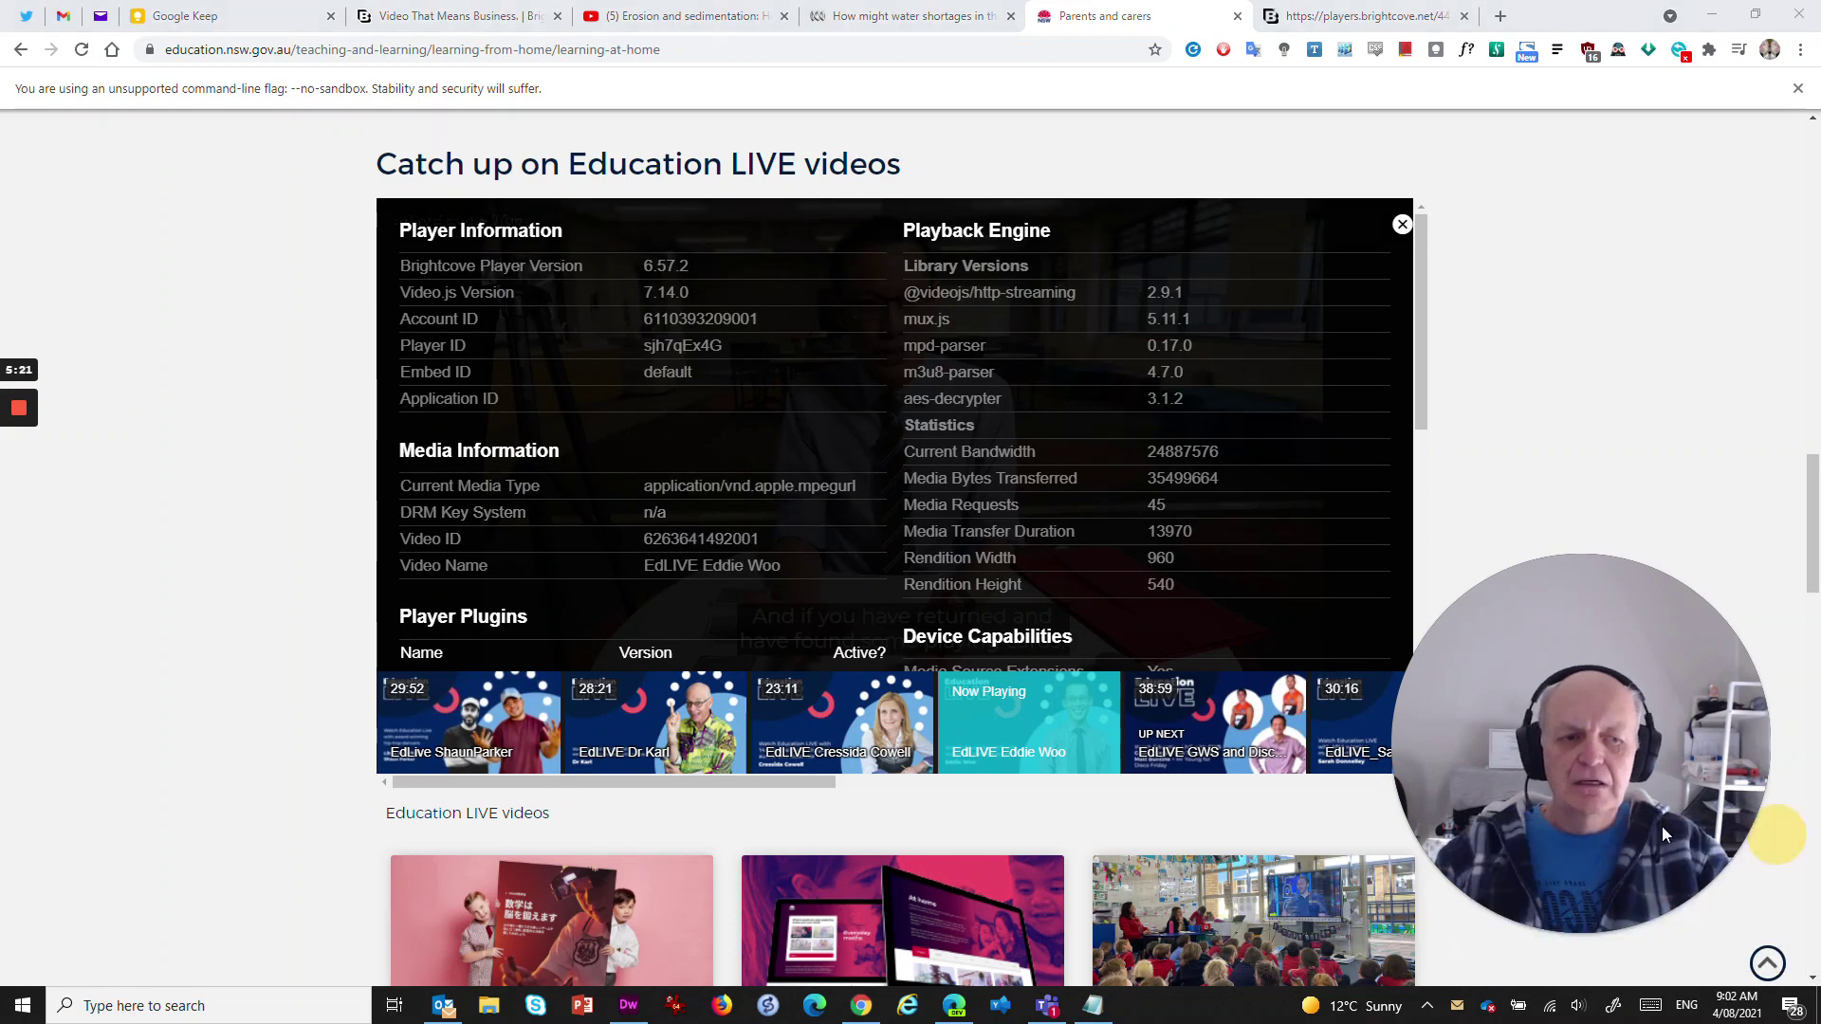
click(1092, 1006)
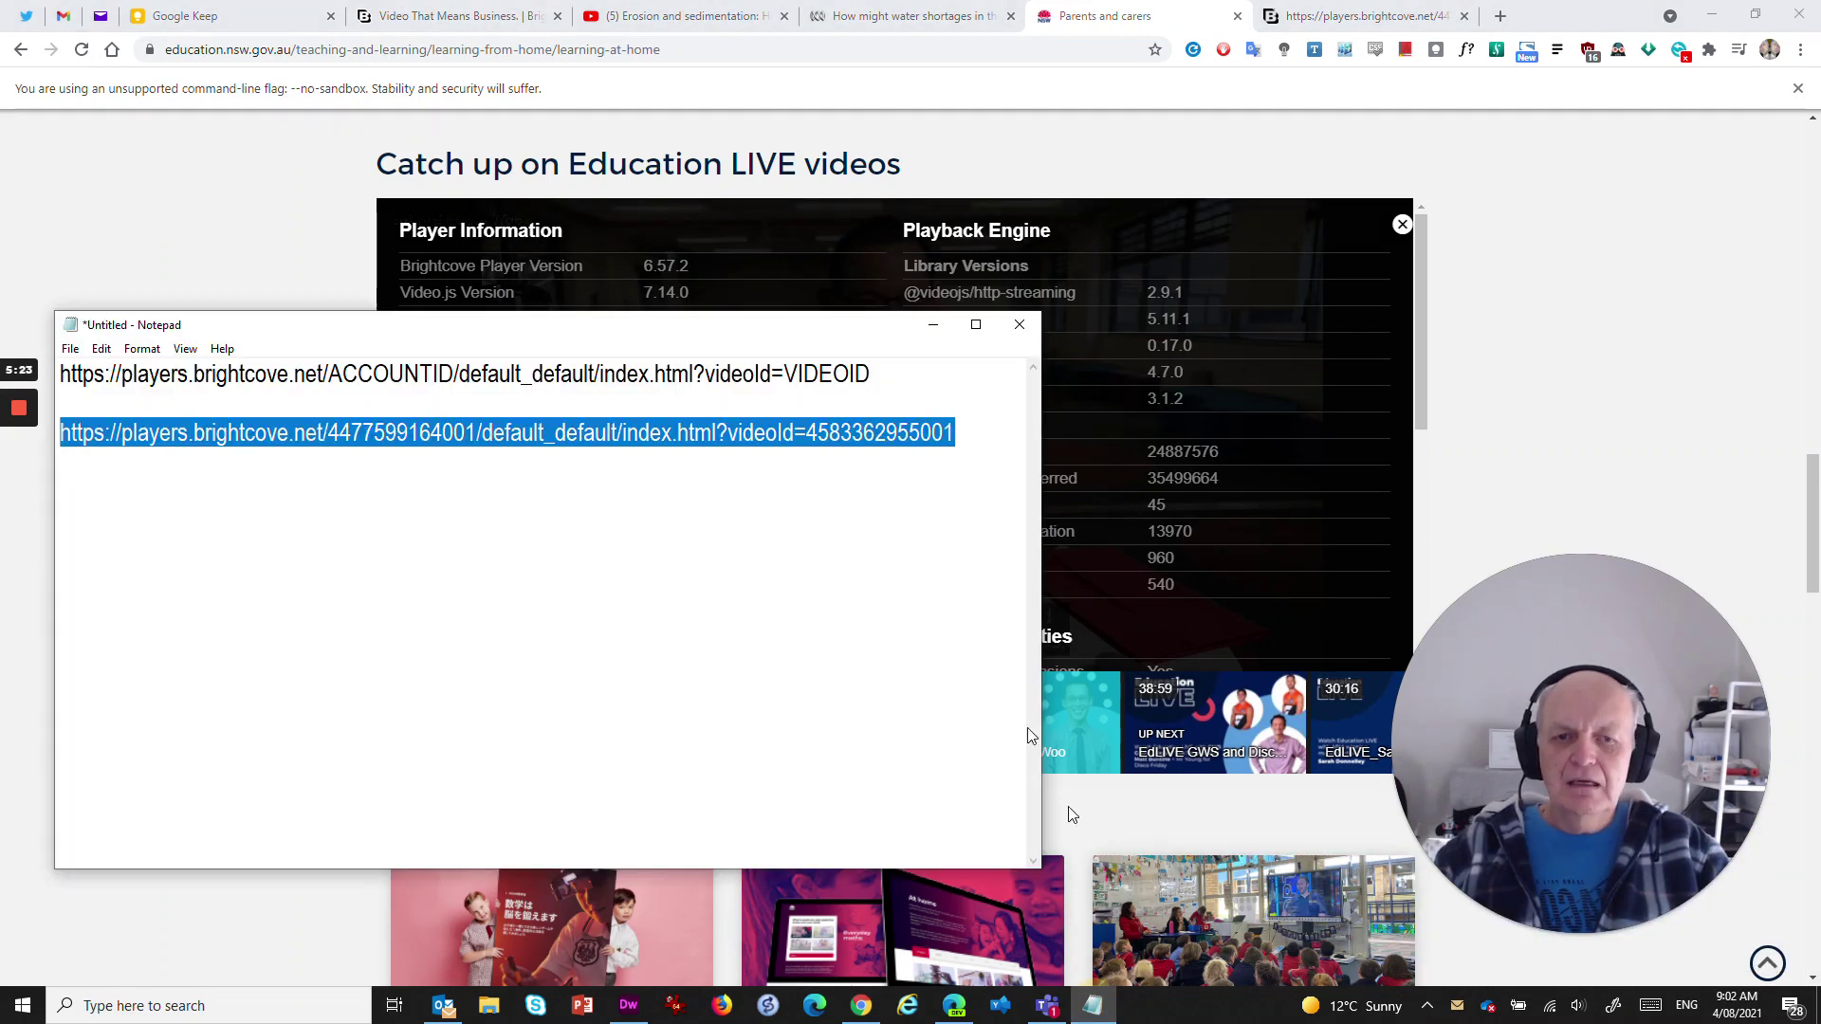
drag(553, 343, 1220, 389)
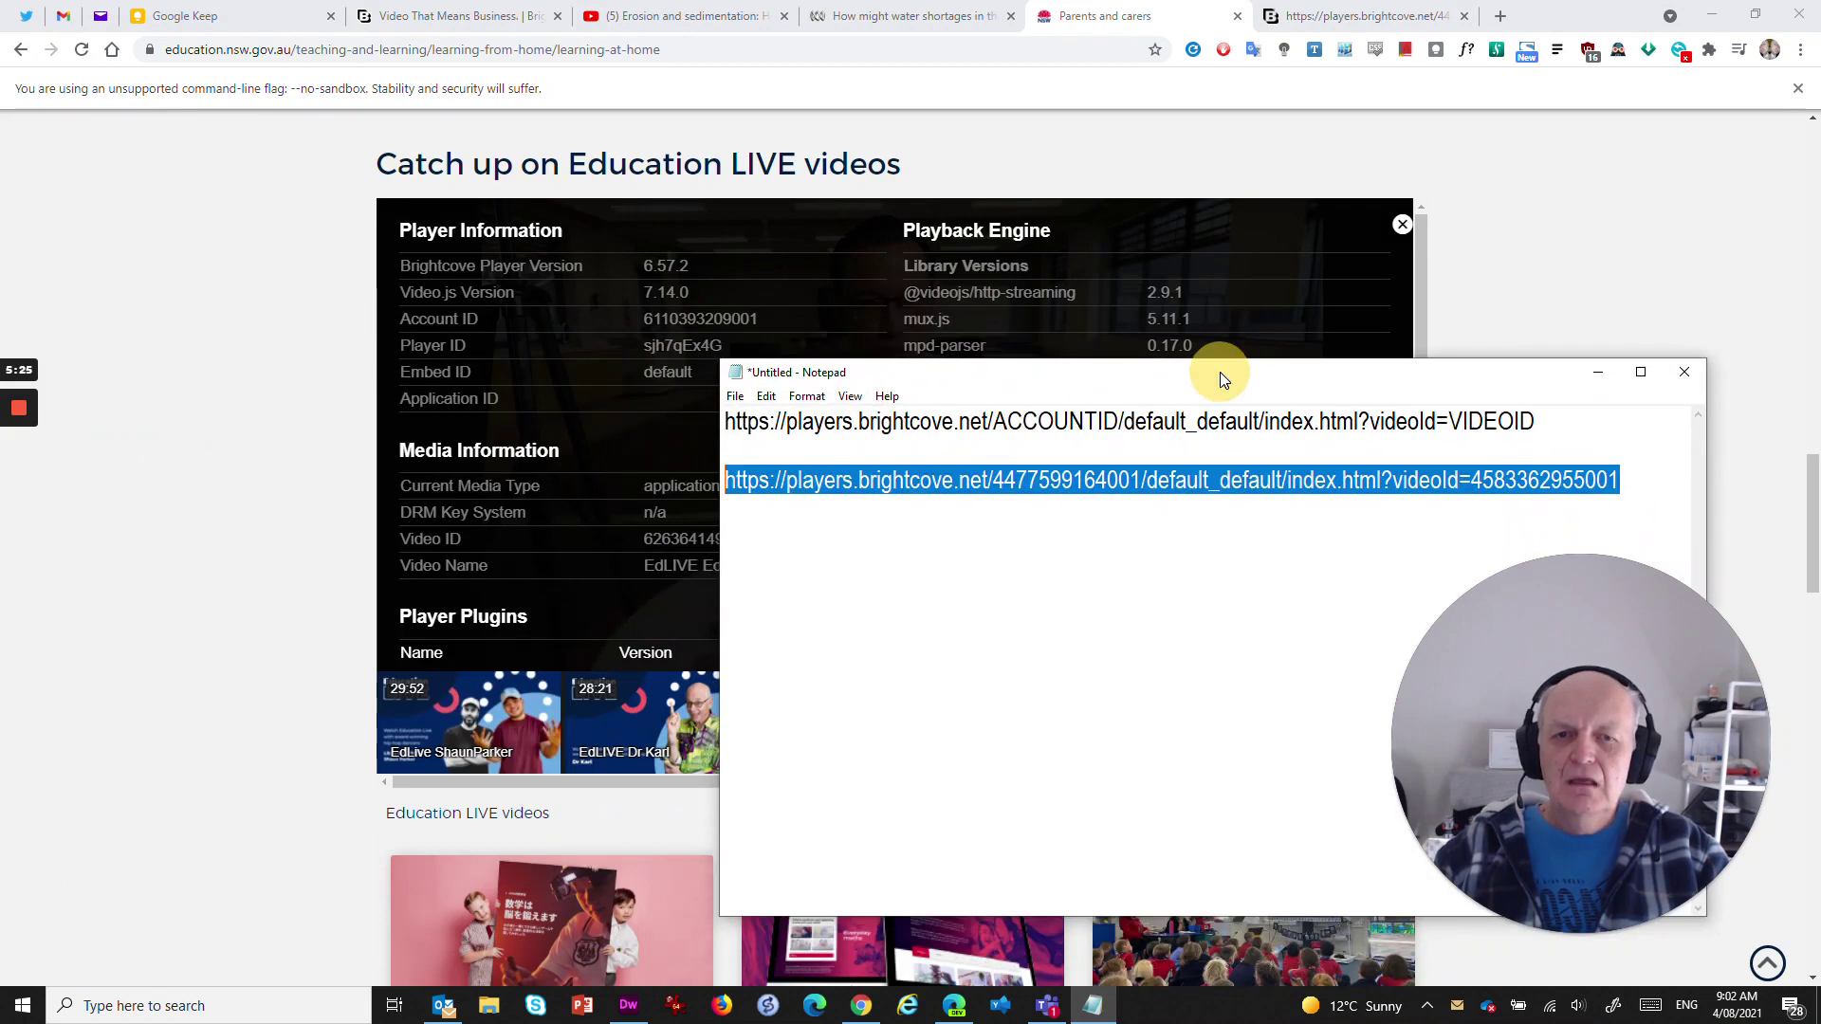
drag(993, 481, 1142, 482)
text(6)
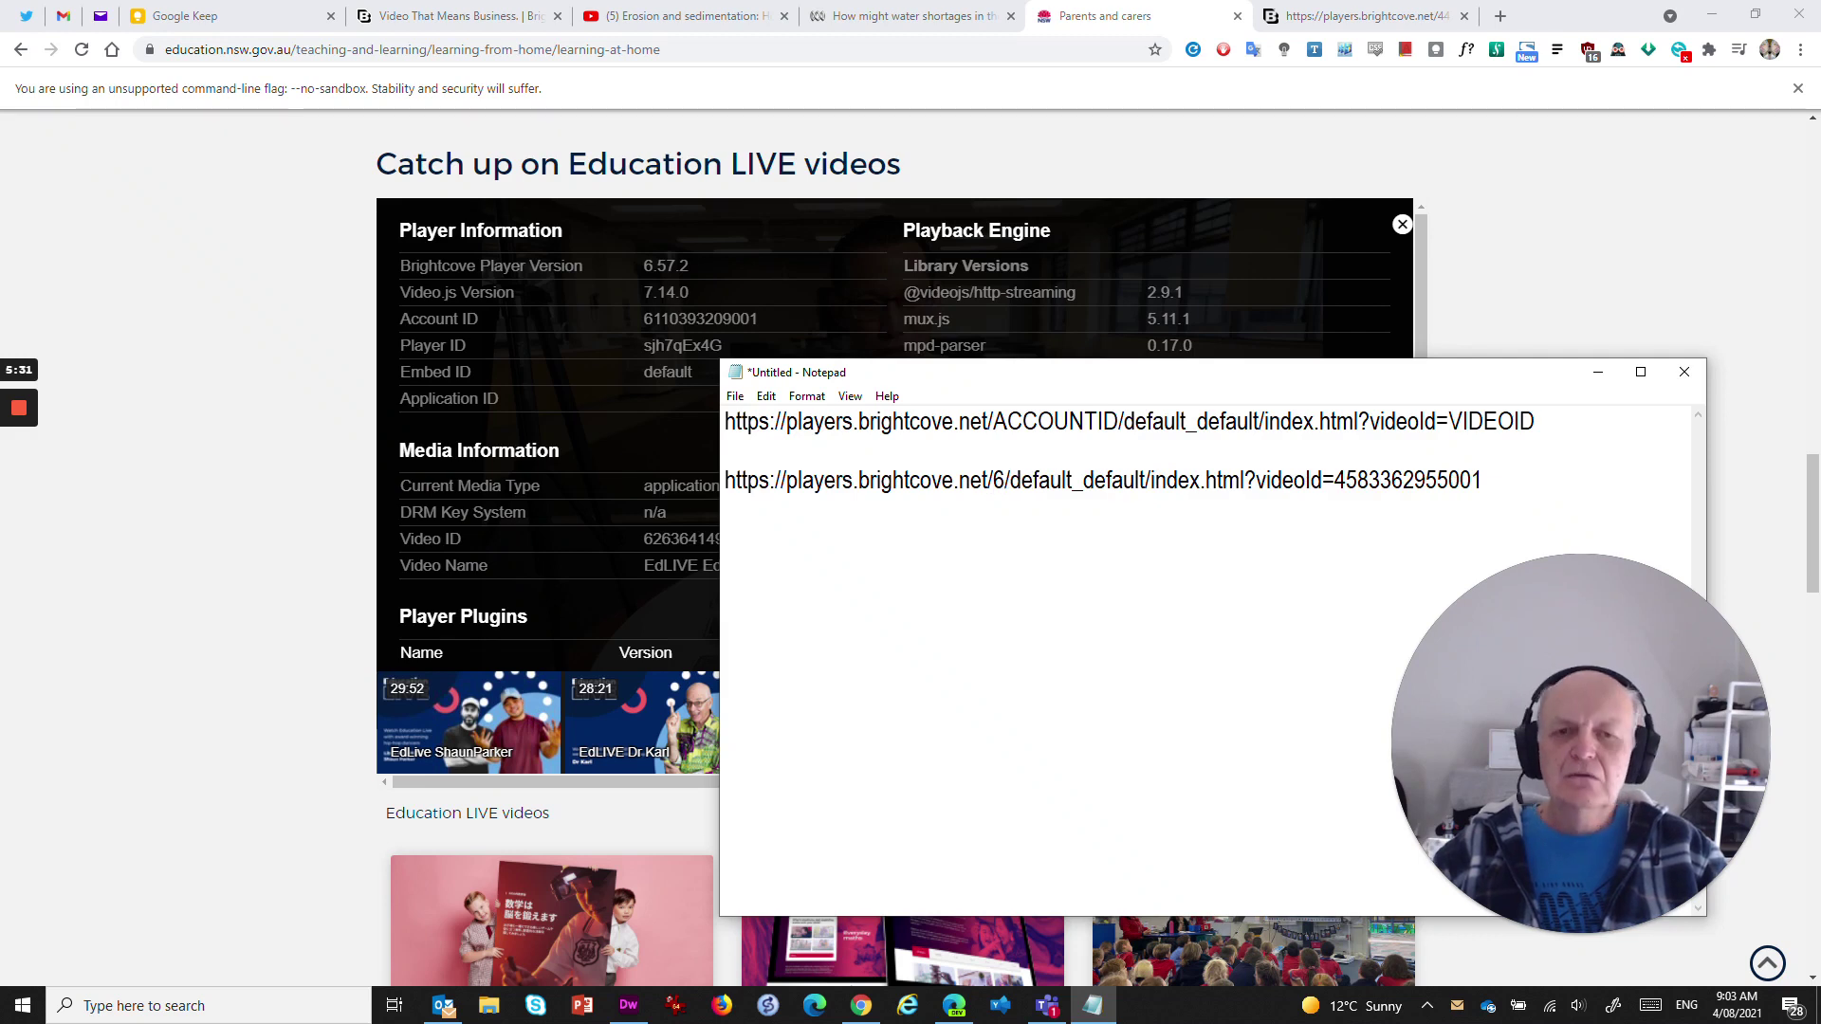
text(11039)
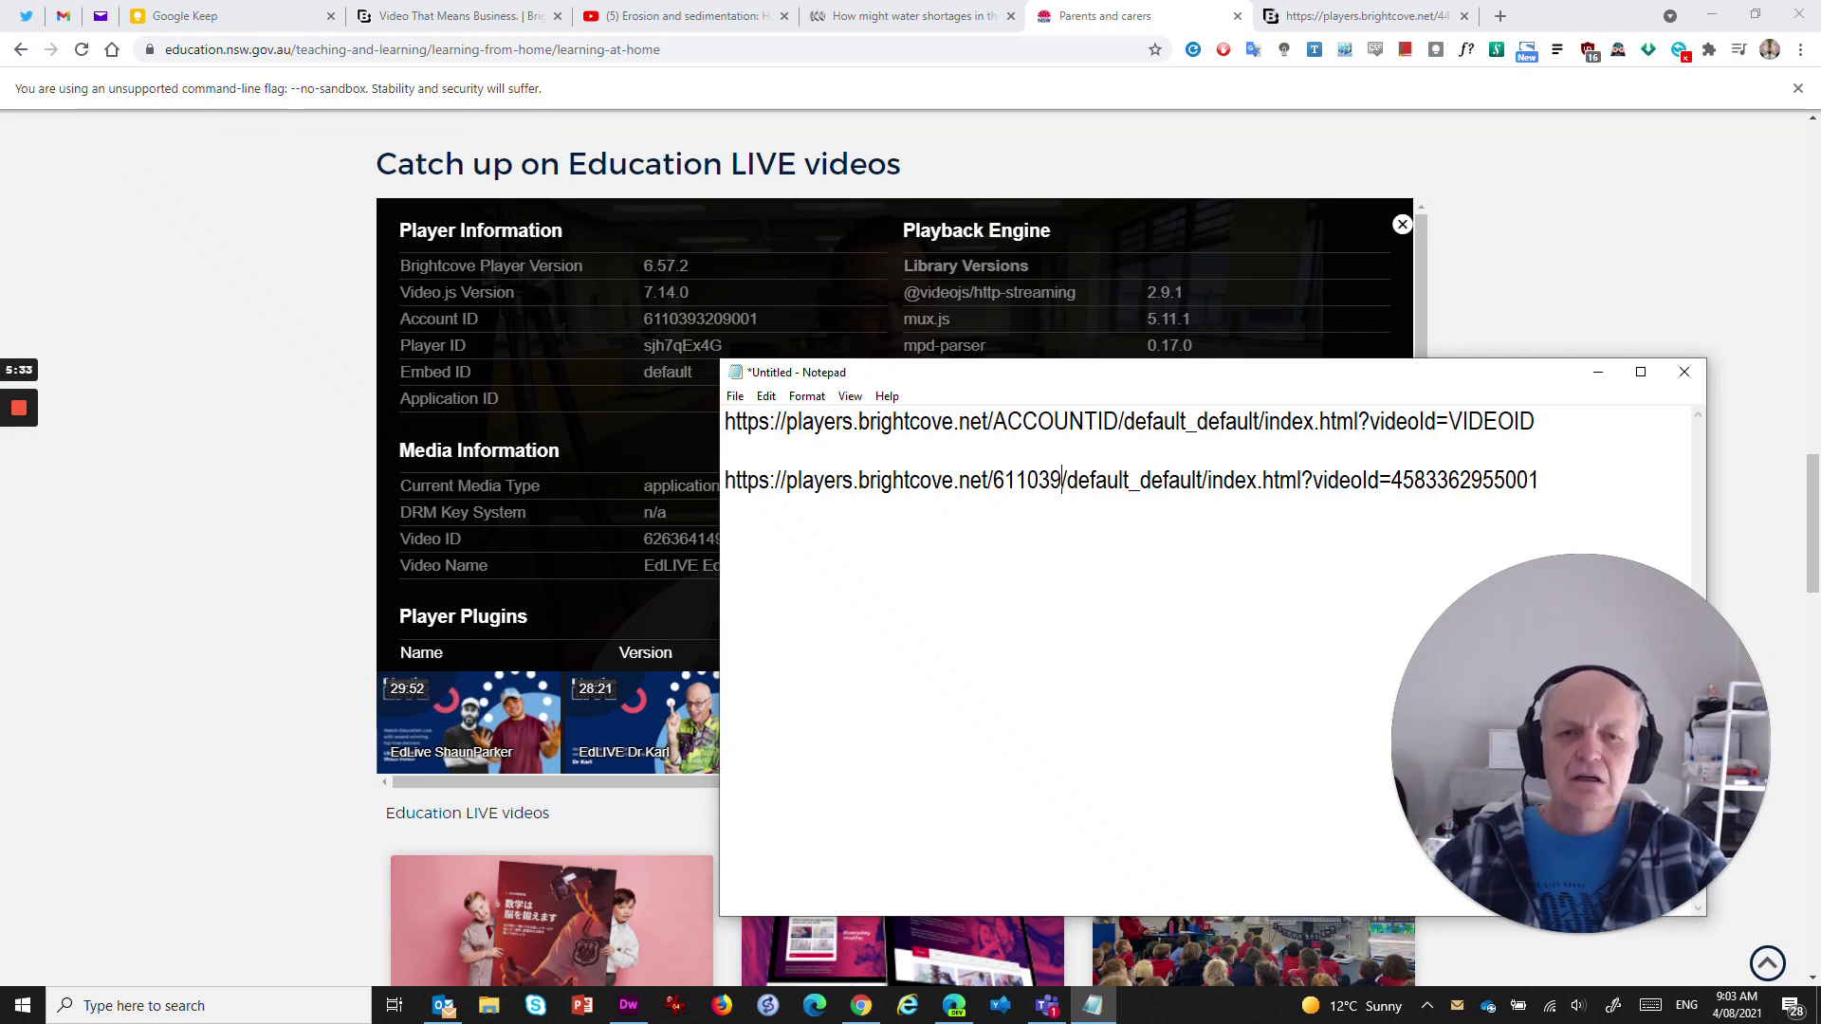
text(32)
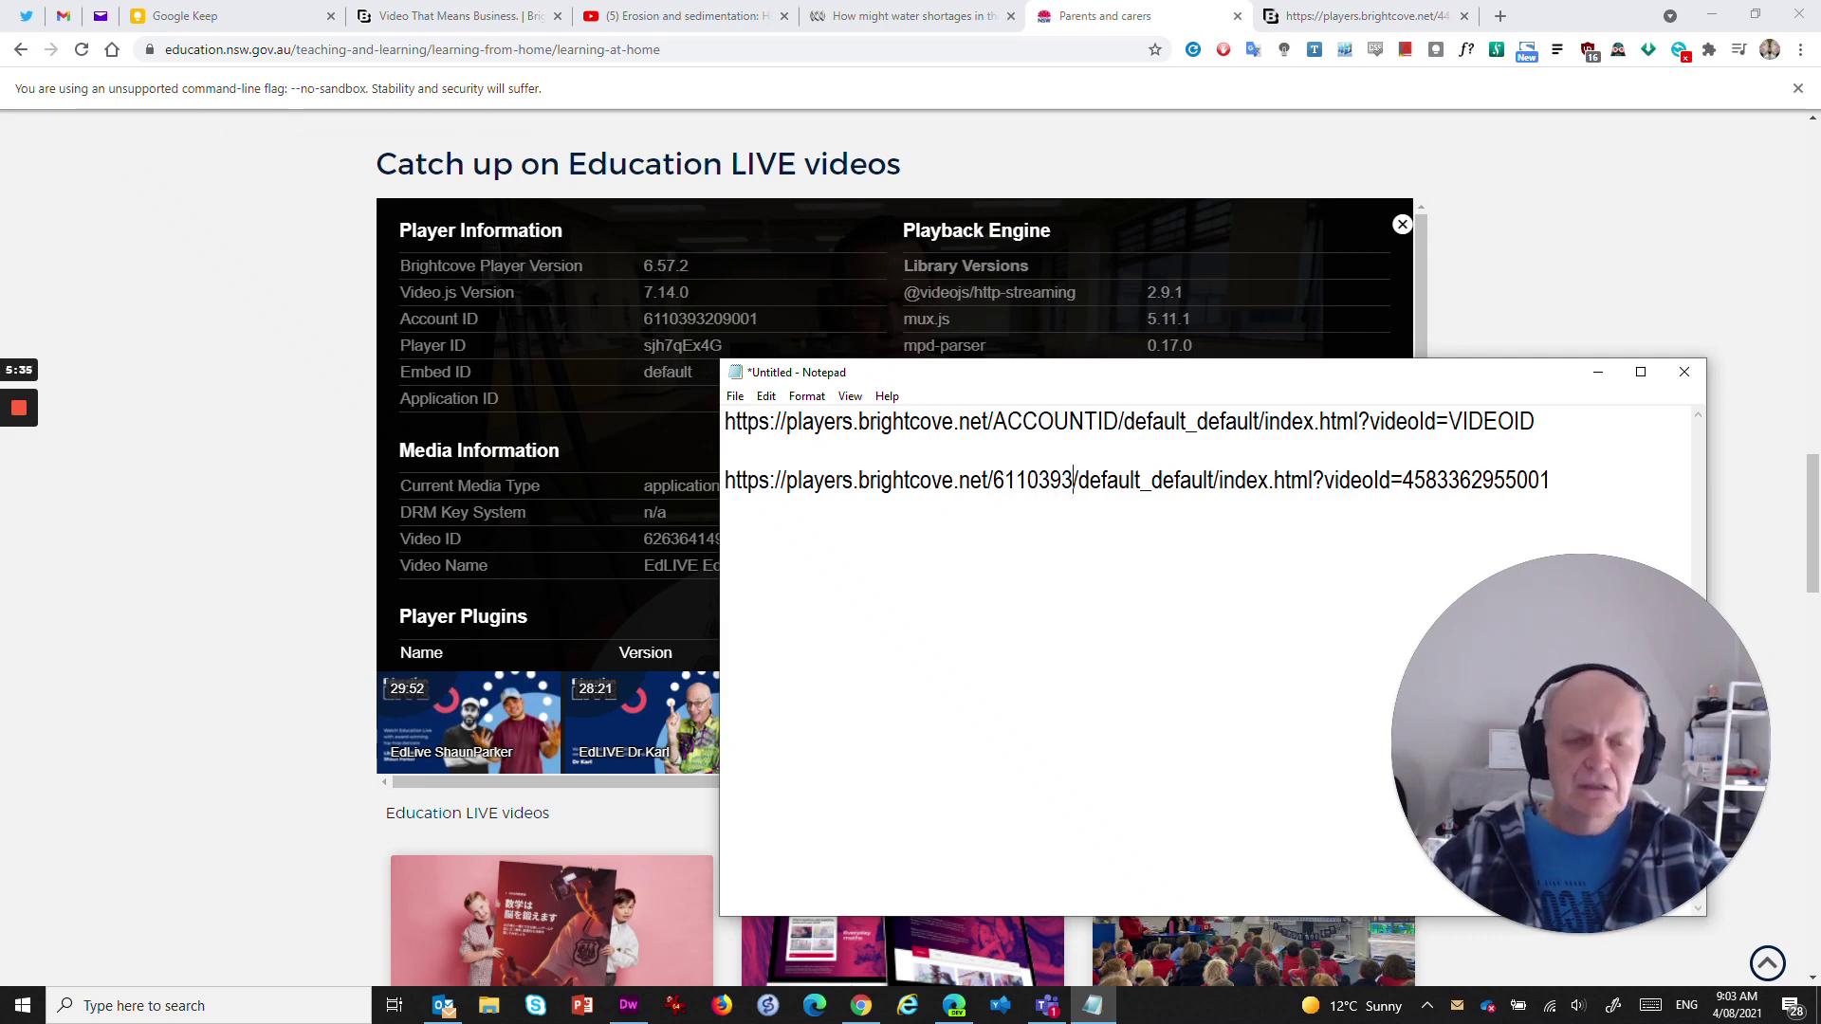
text(0)
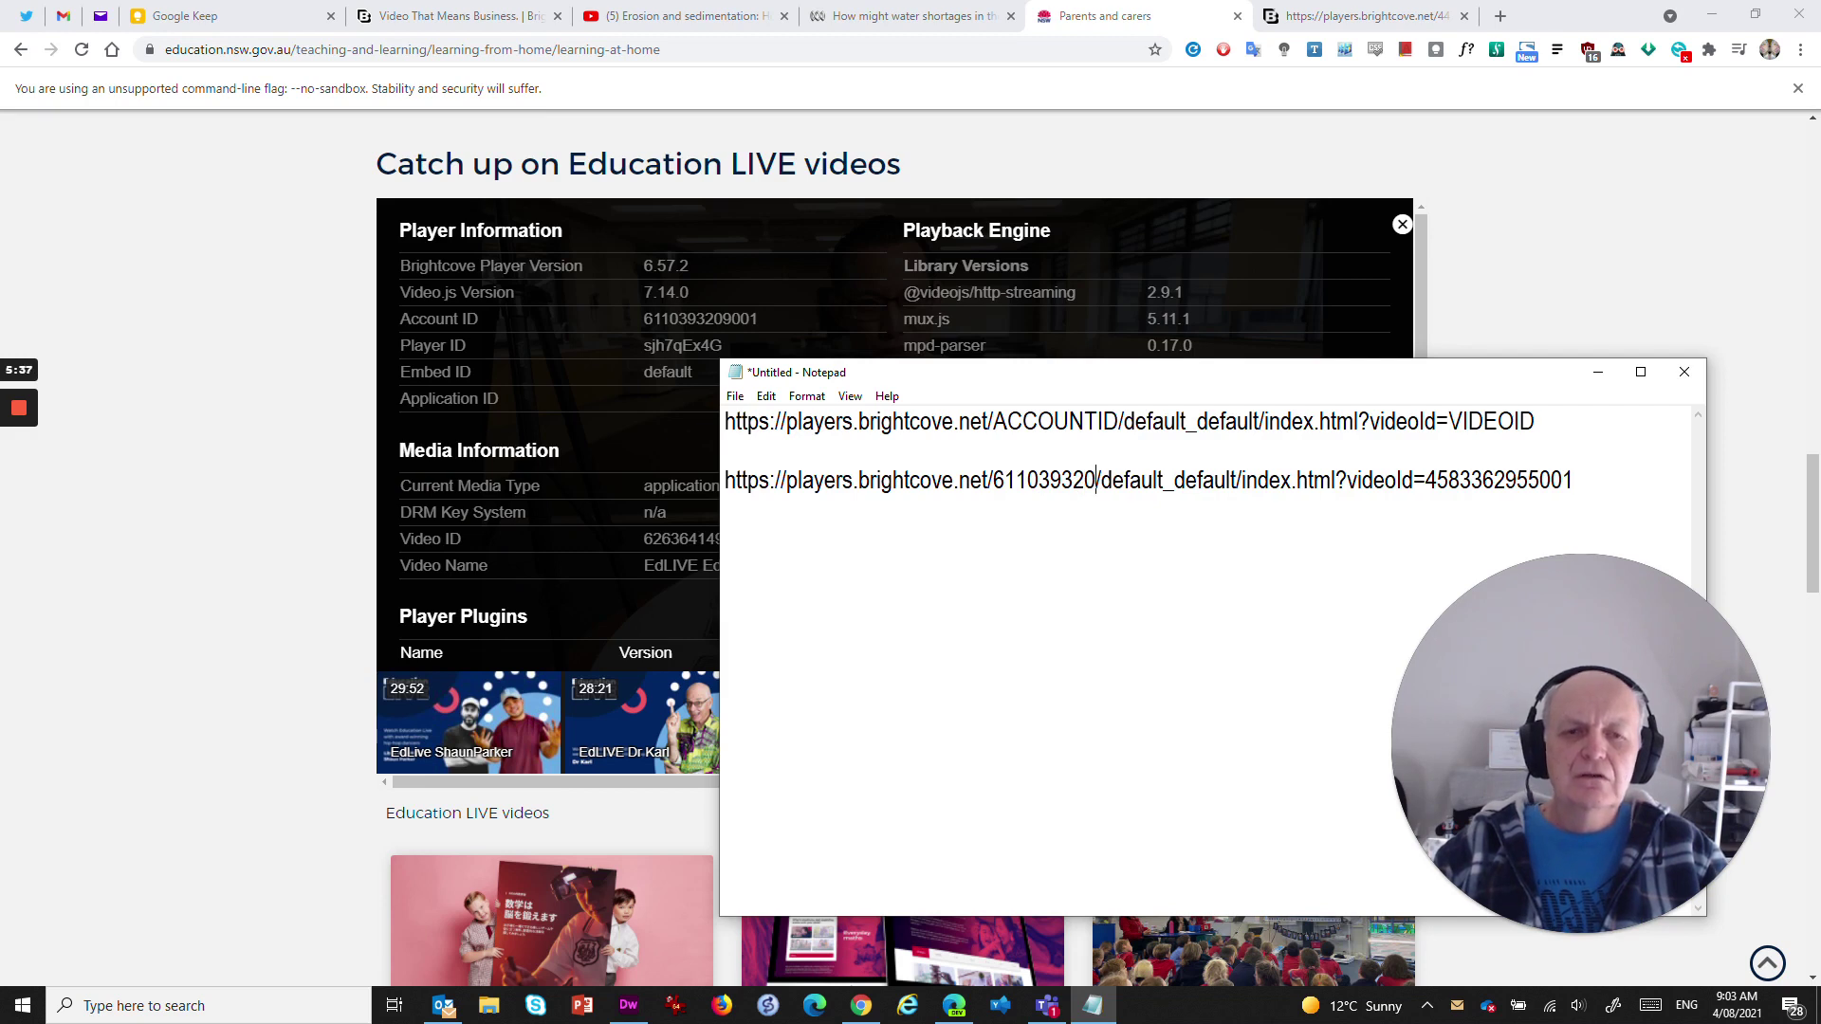
text(9001)
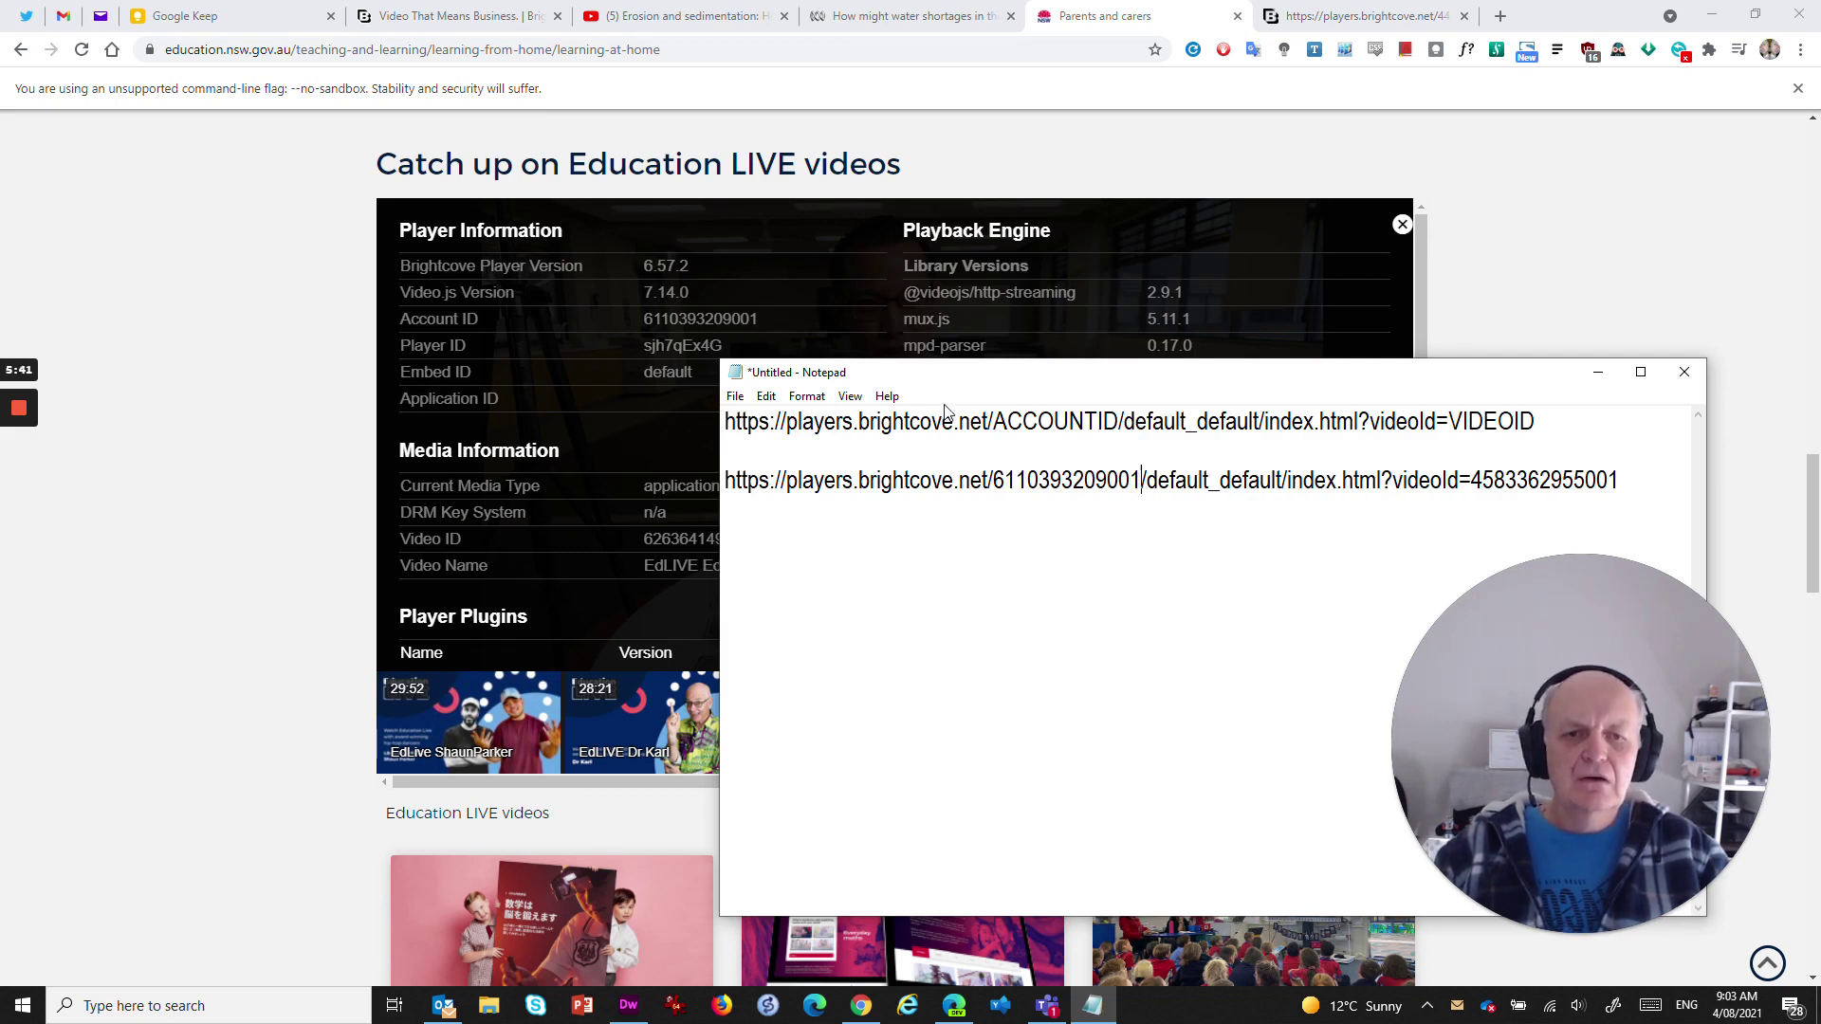
drag(1011, 379, 1146, 329)
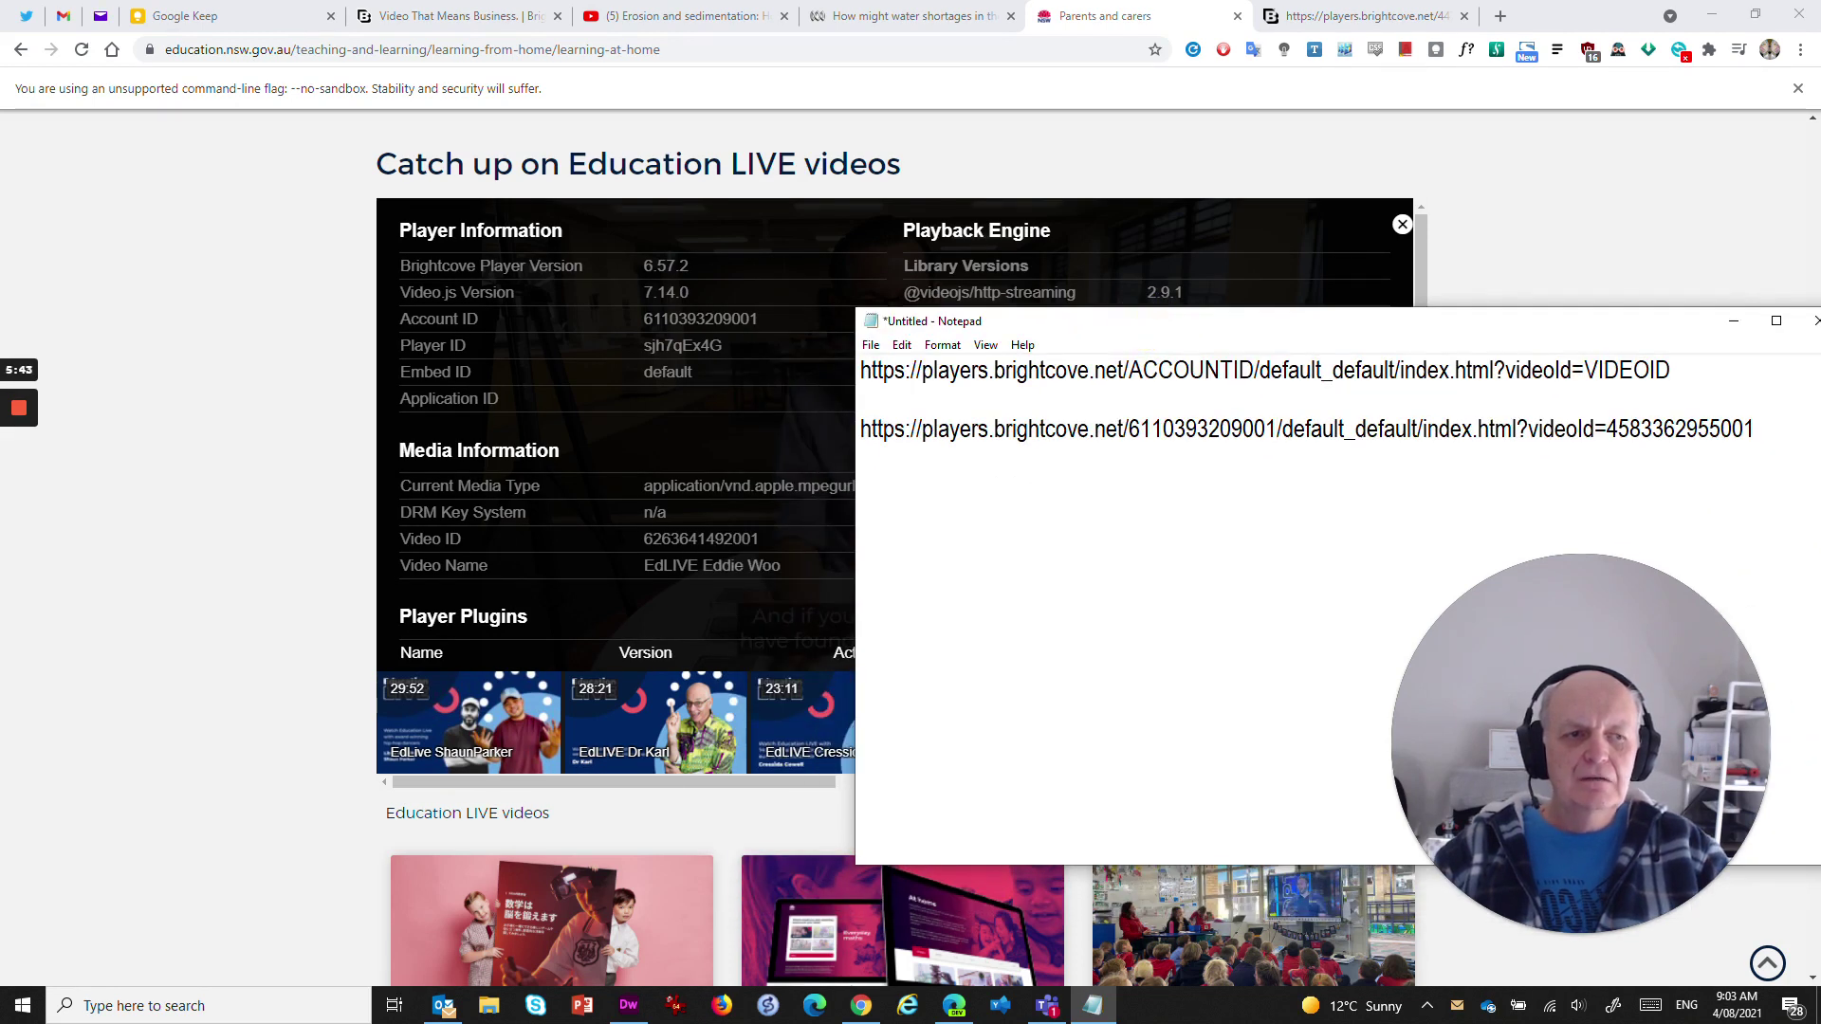
drag(1607, 429, 1783, 431)
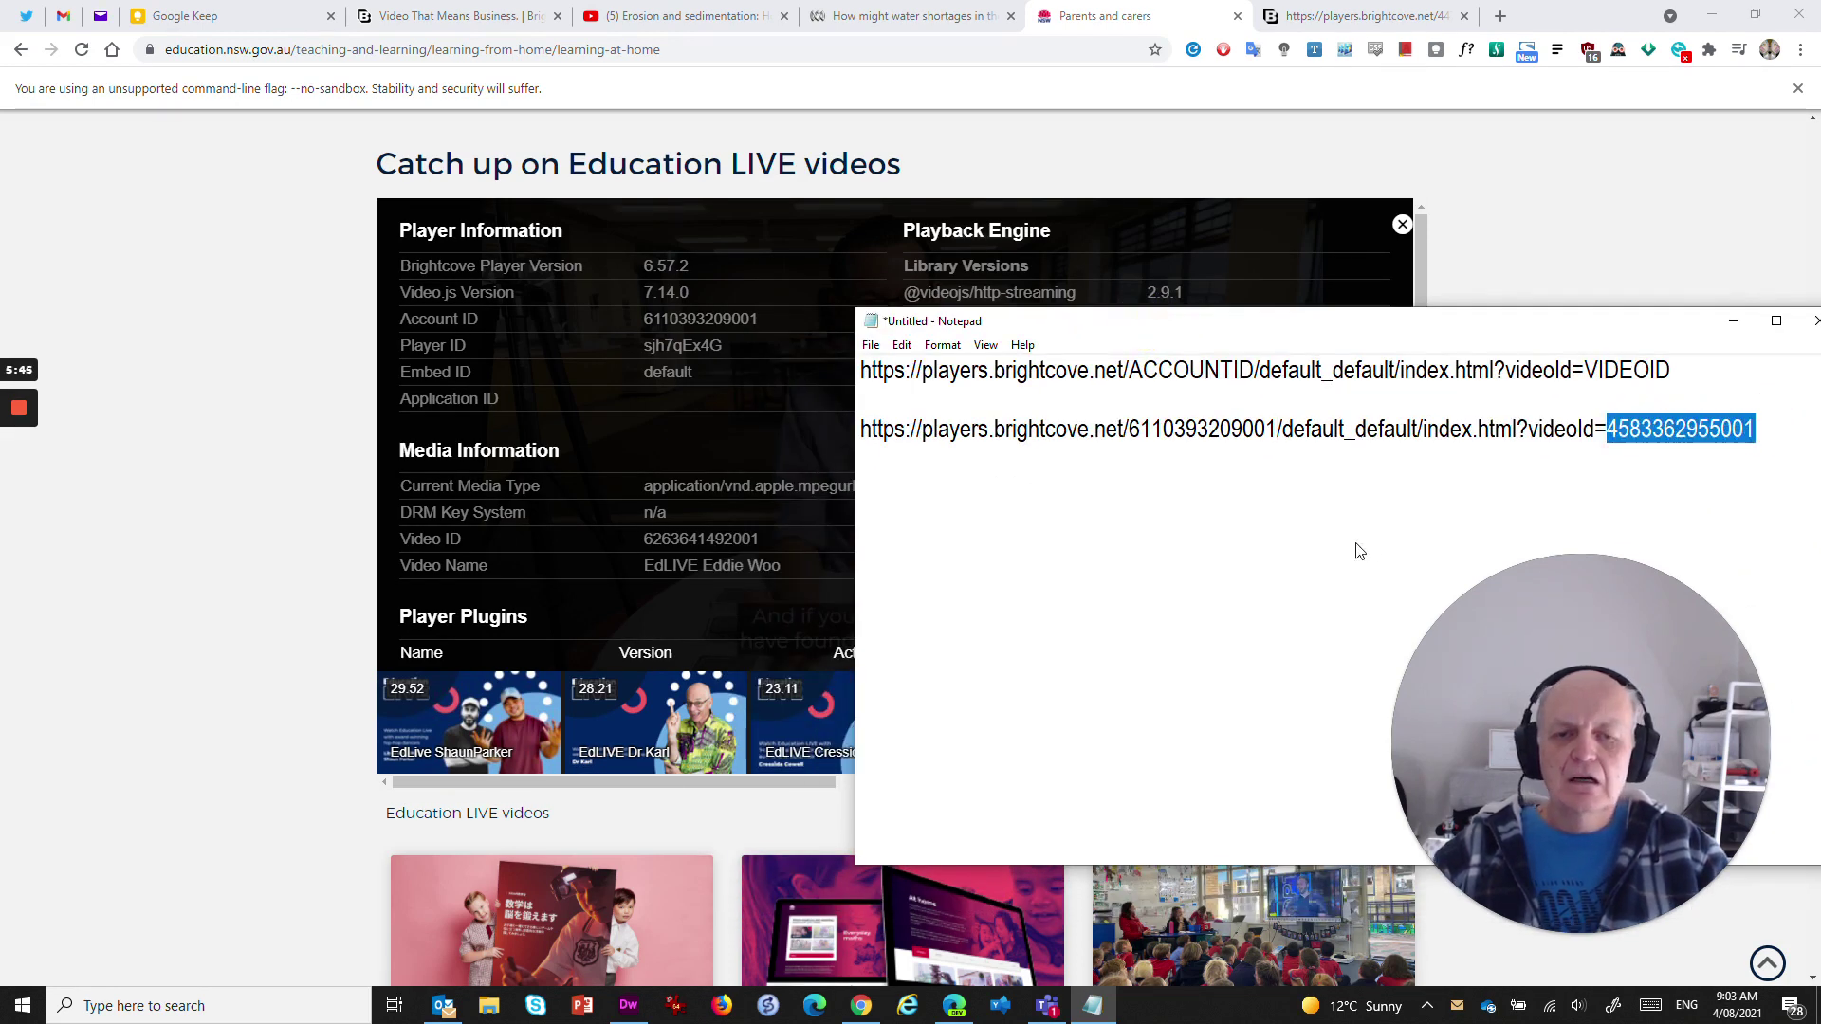
text(6)
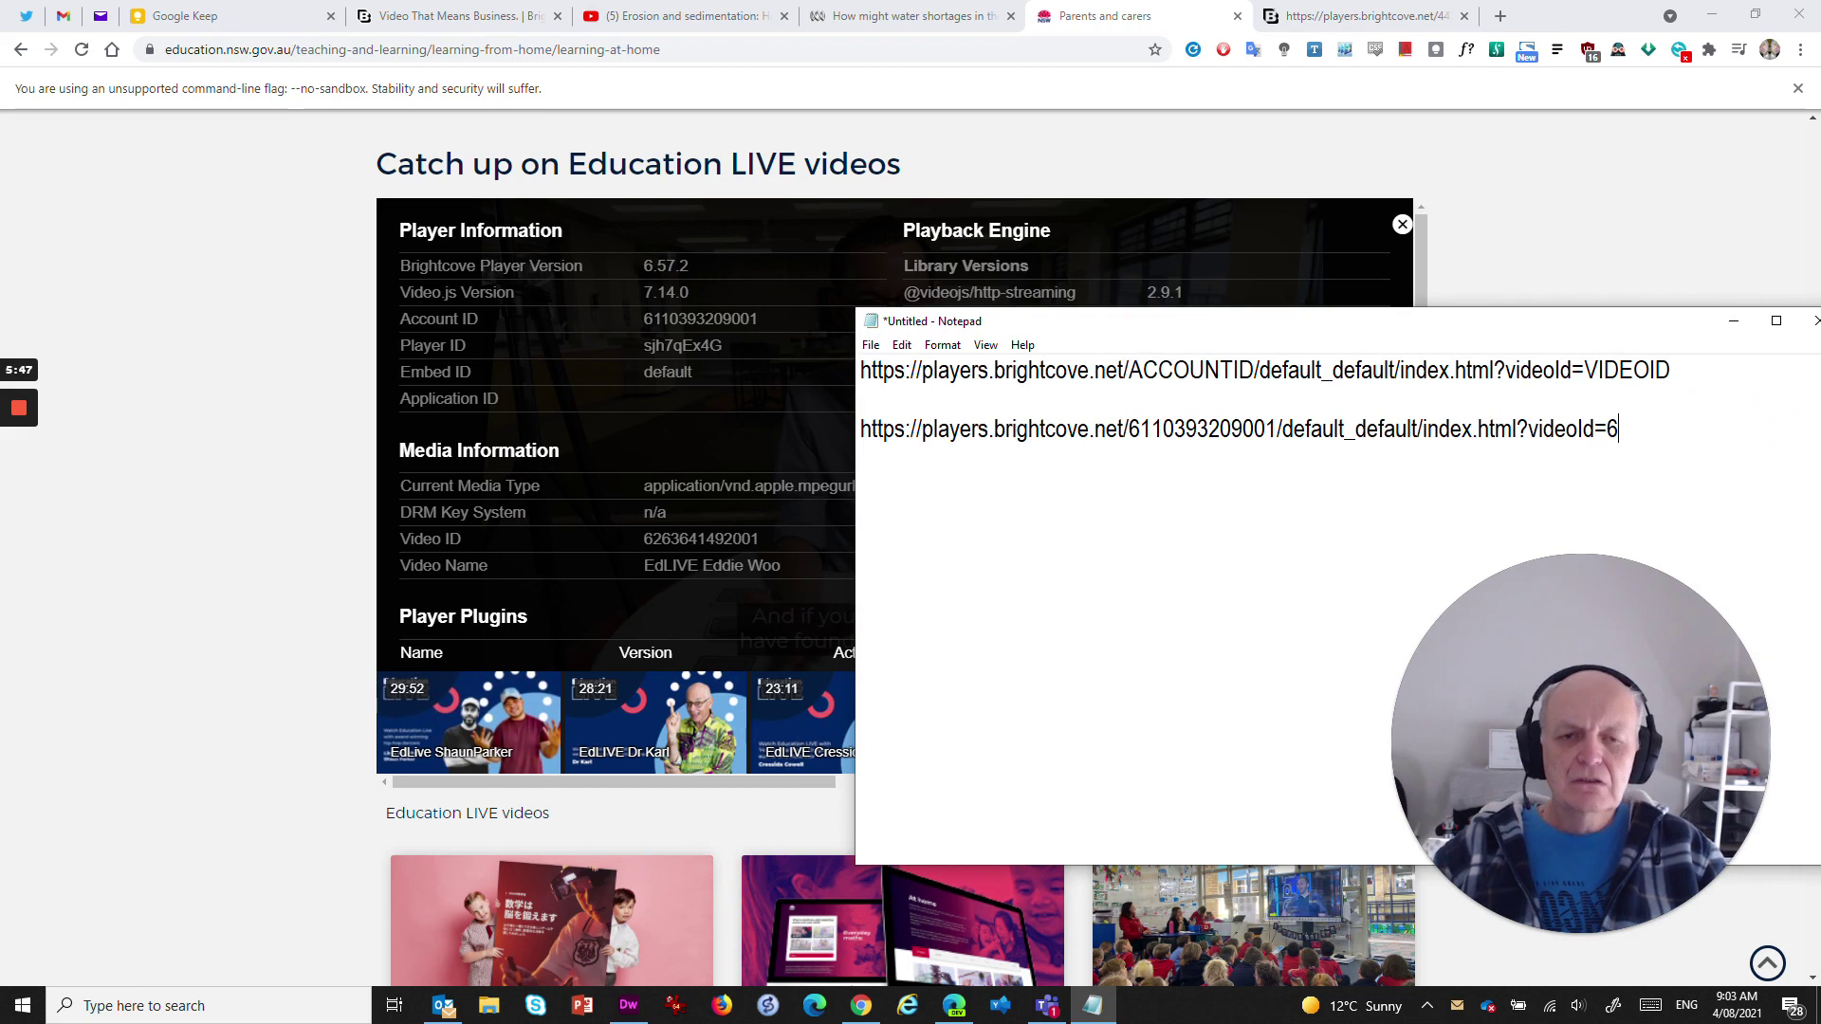
text(263)
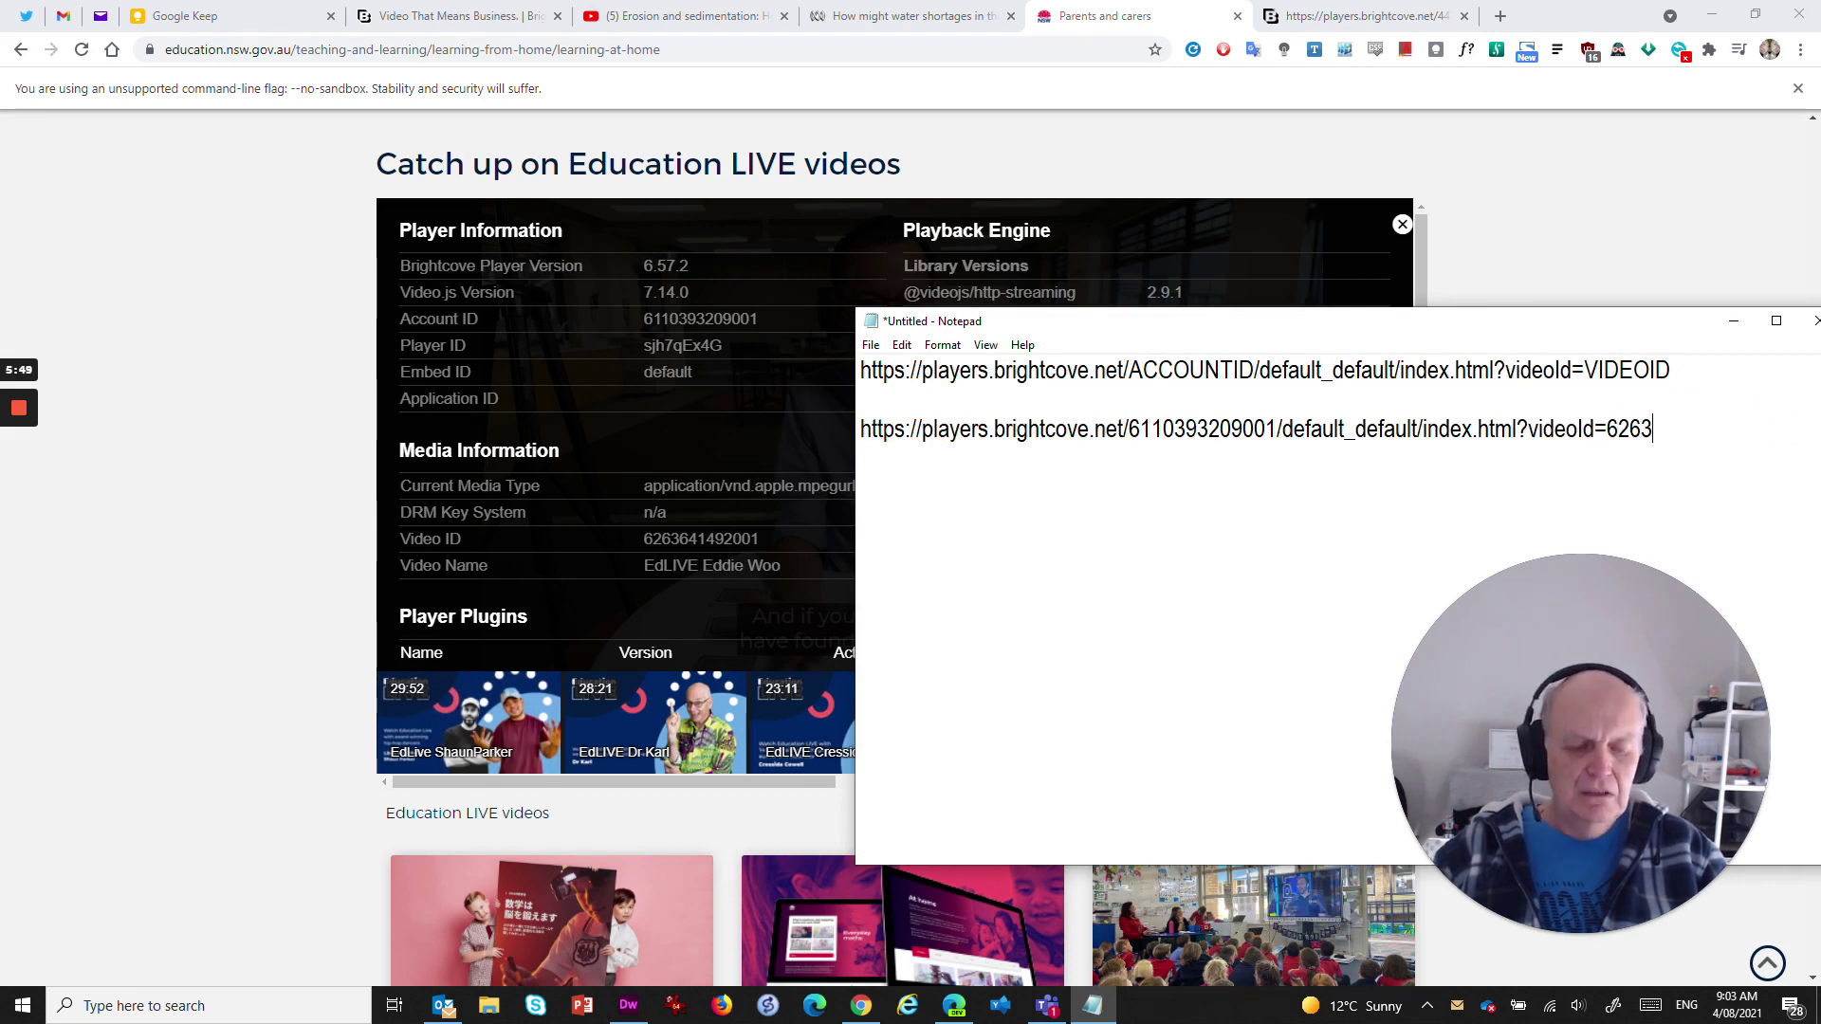
text(641)
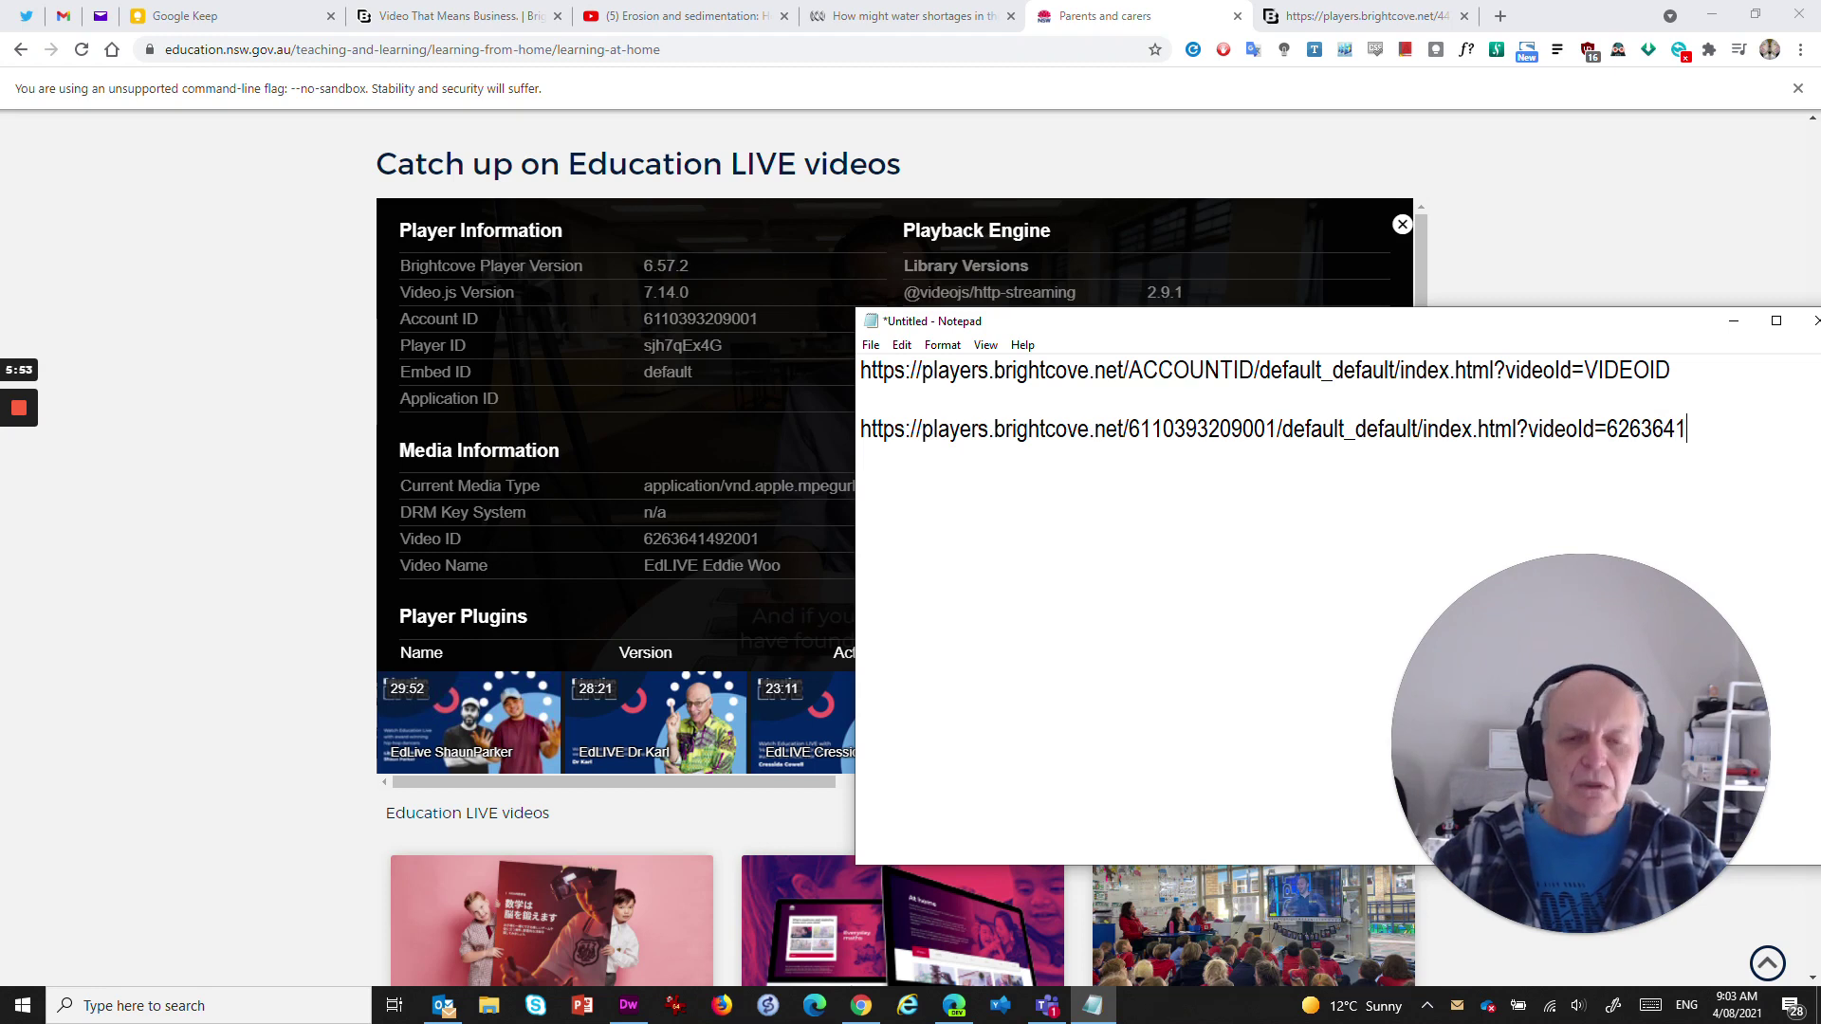
text(492001)
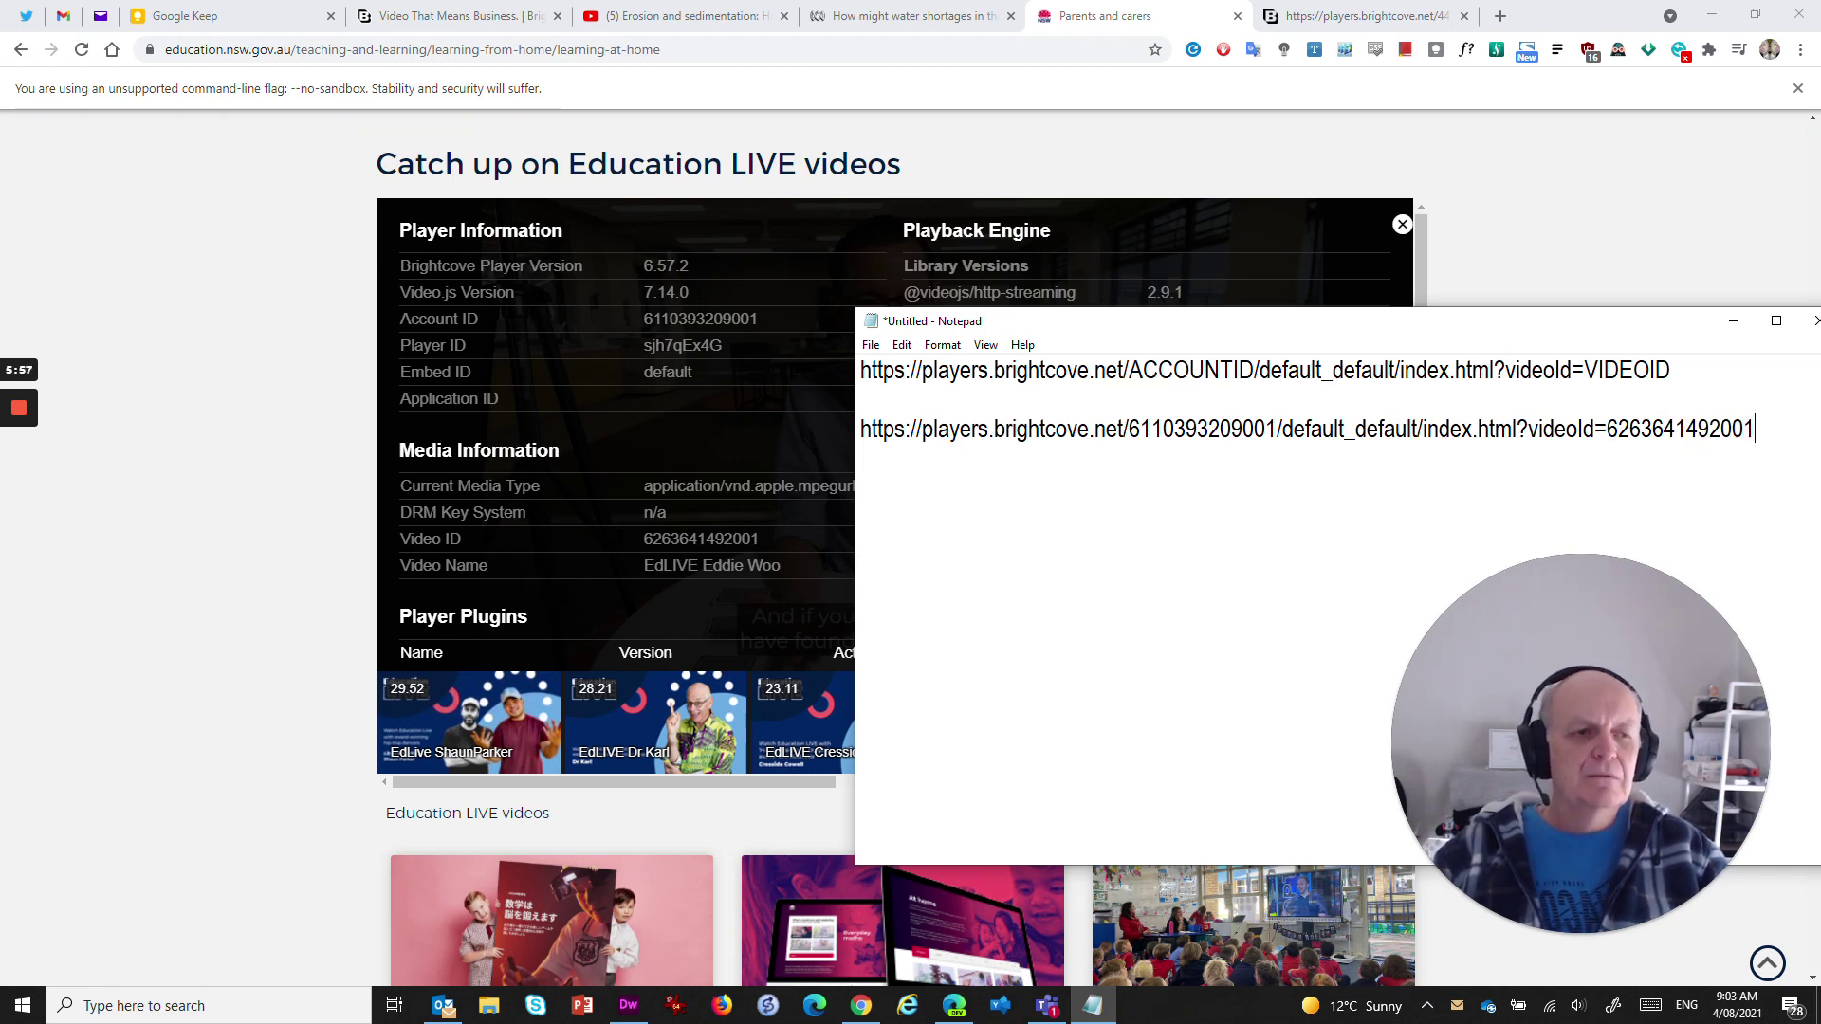
drag(1756, 429, 845, 419)
key(ctrl+c)
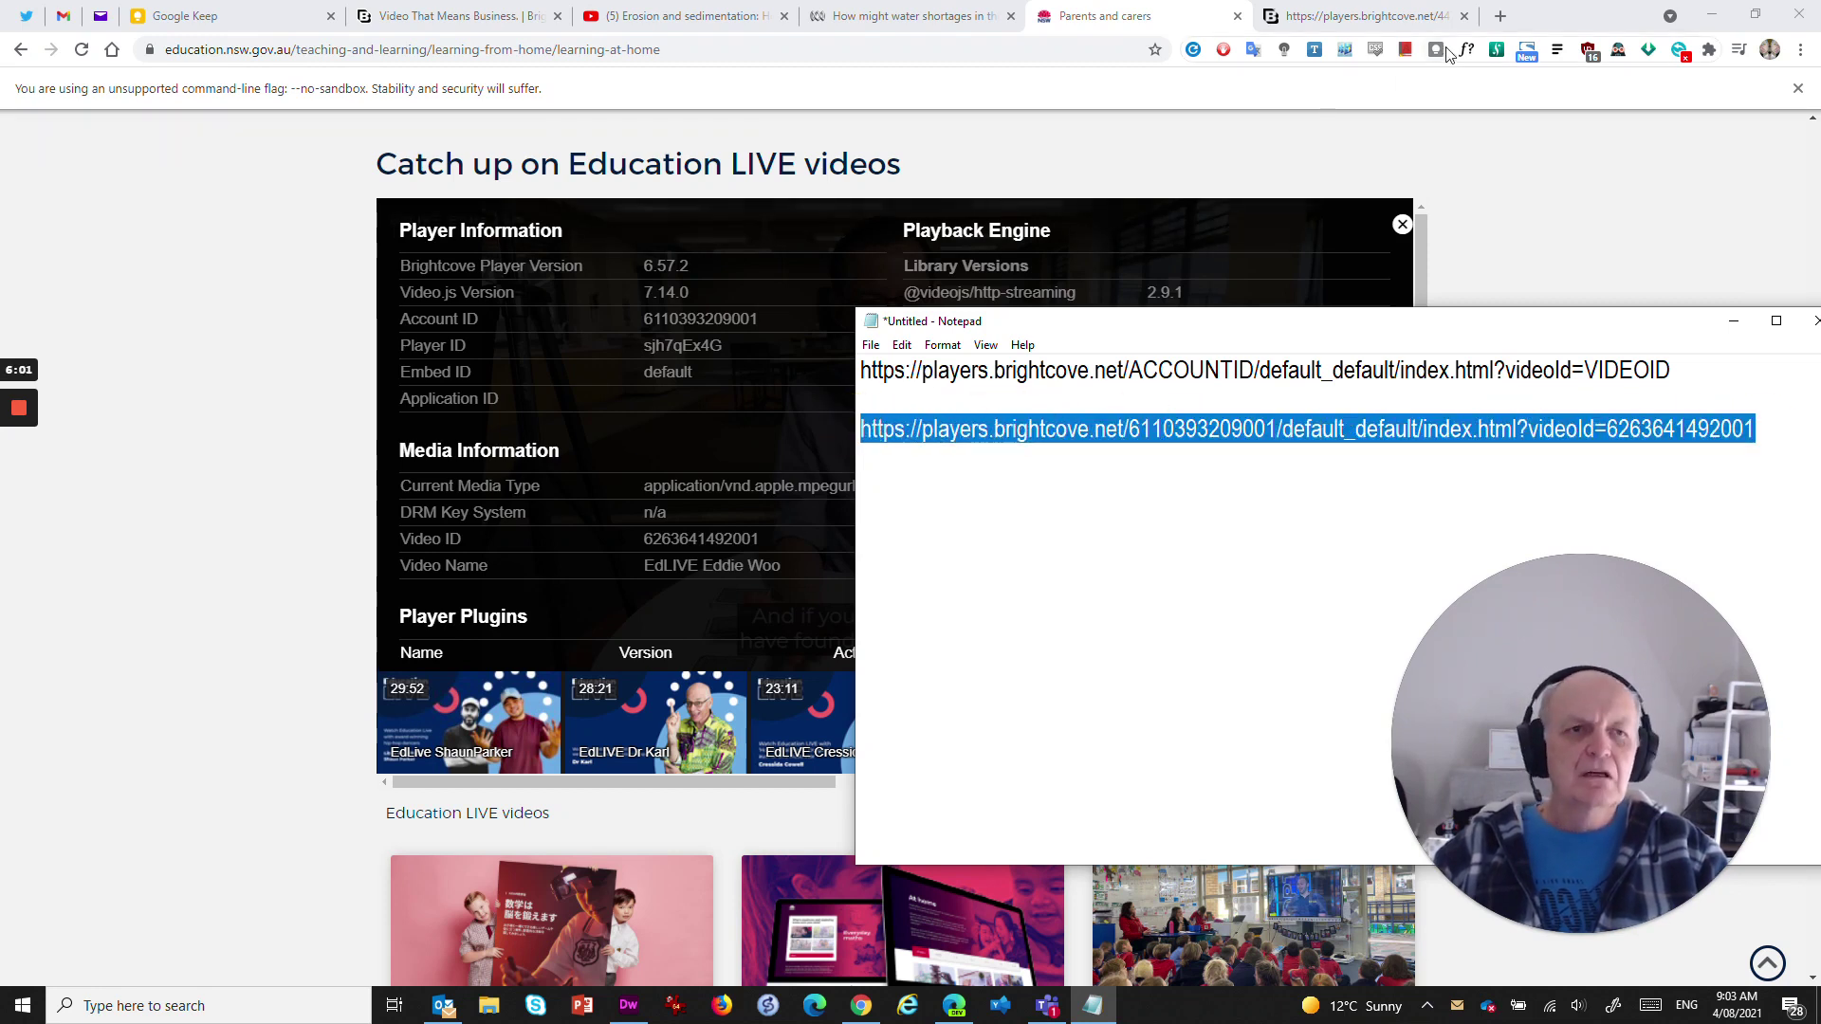
click(1500, 16)
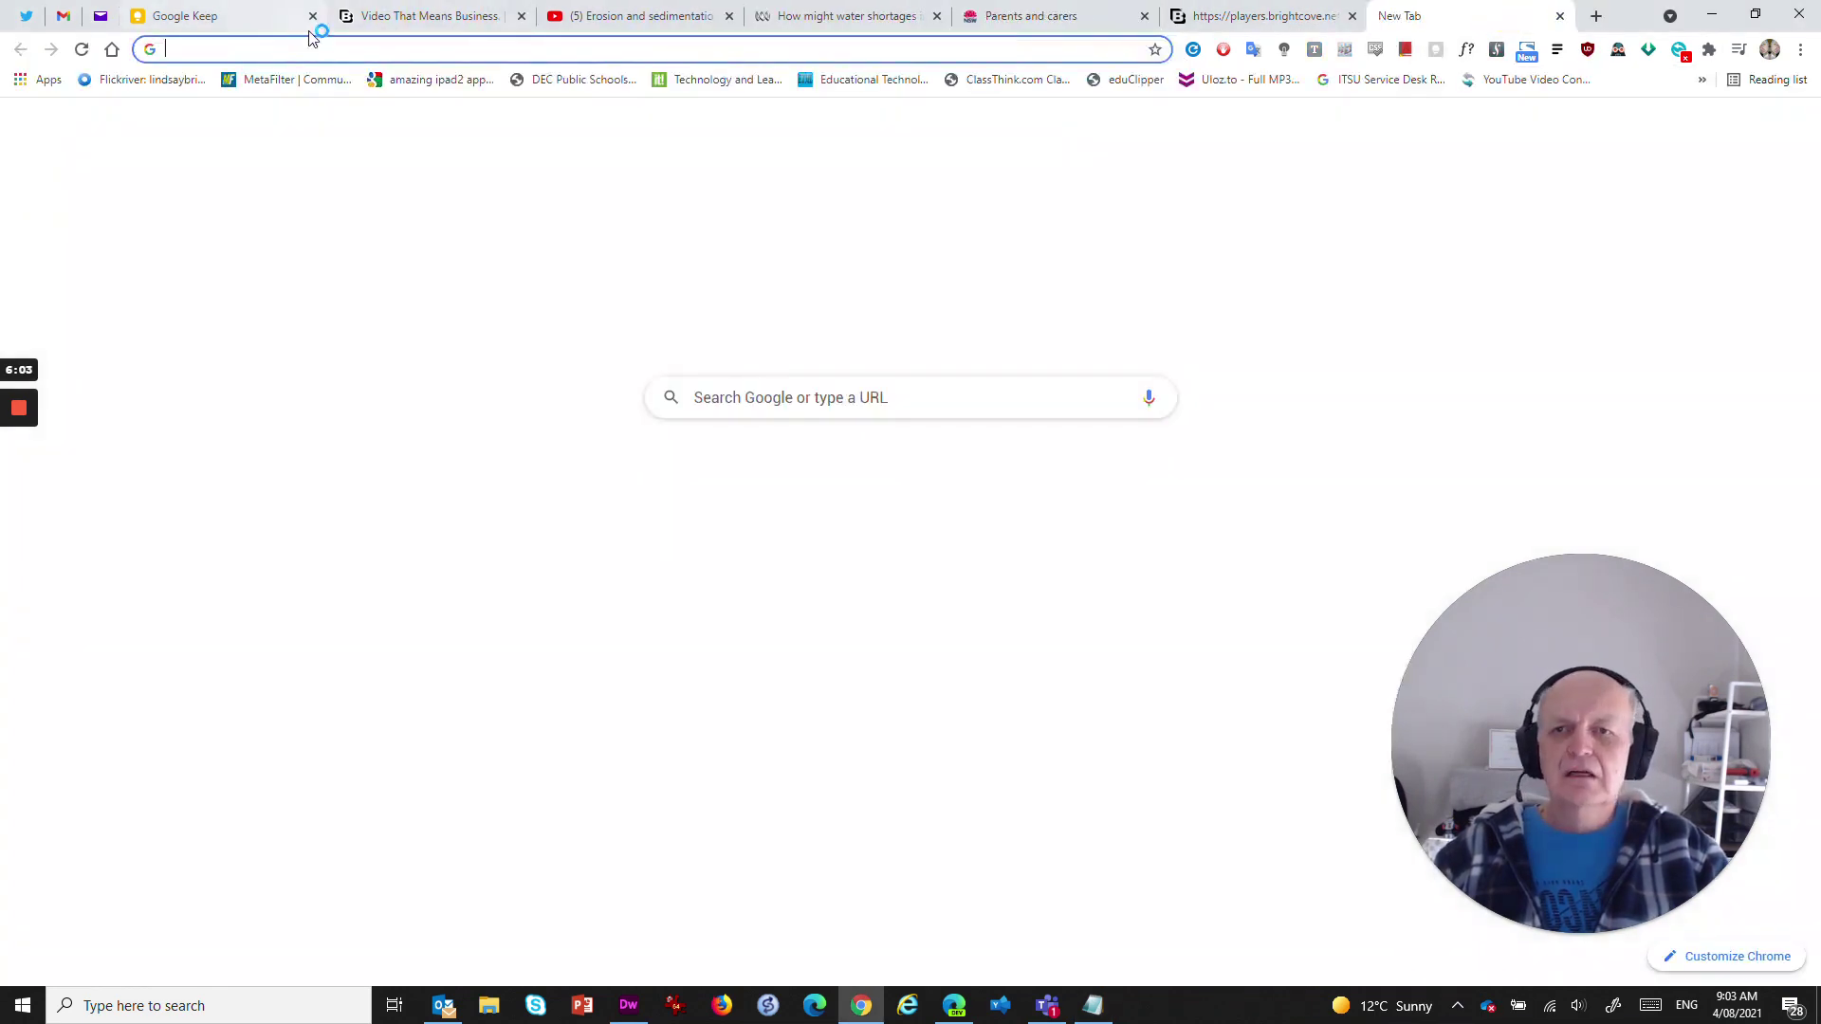
Load the completed Brightcove URL in the blank tab, then bring Notepad back over the player page
click(270, 43)
key(ctrl+v)
key(Return)
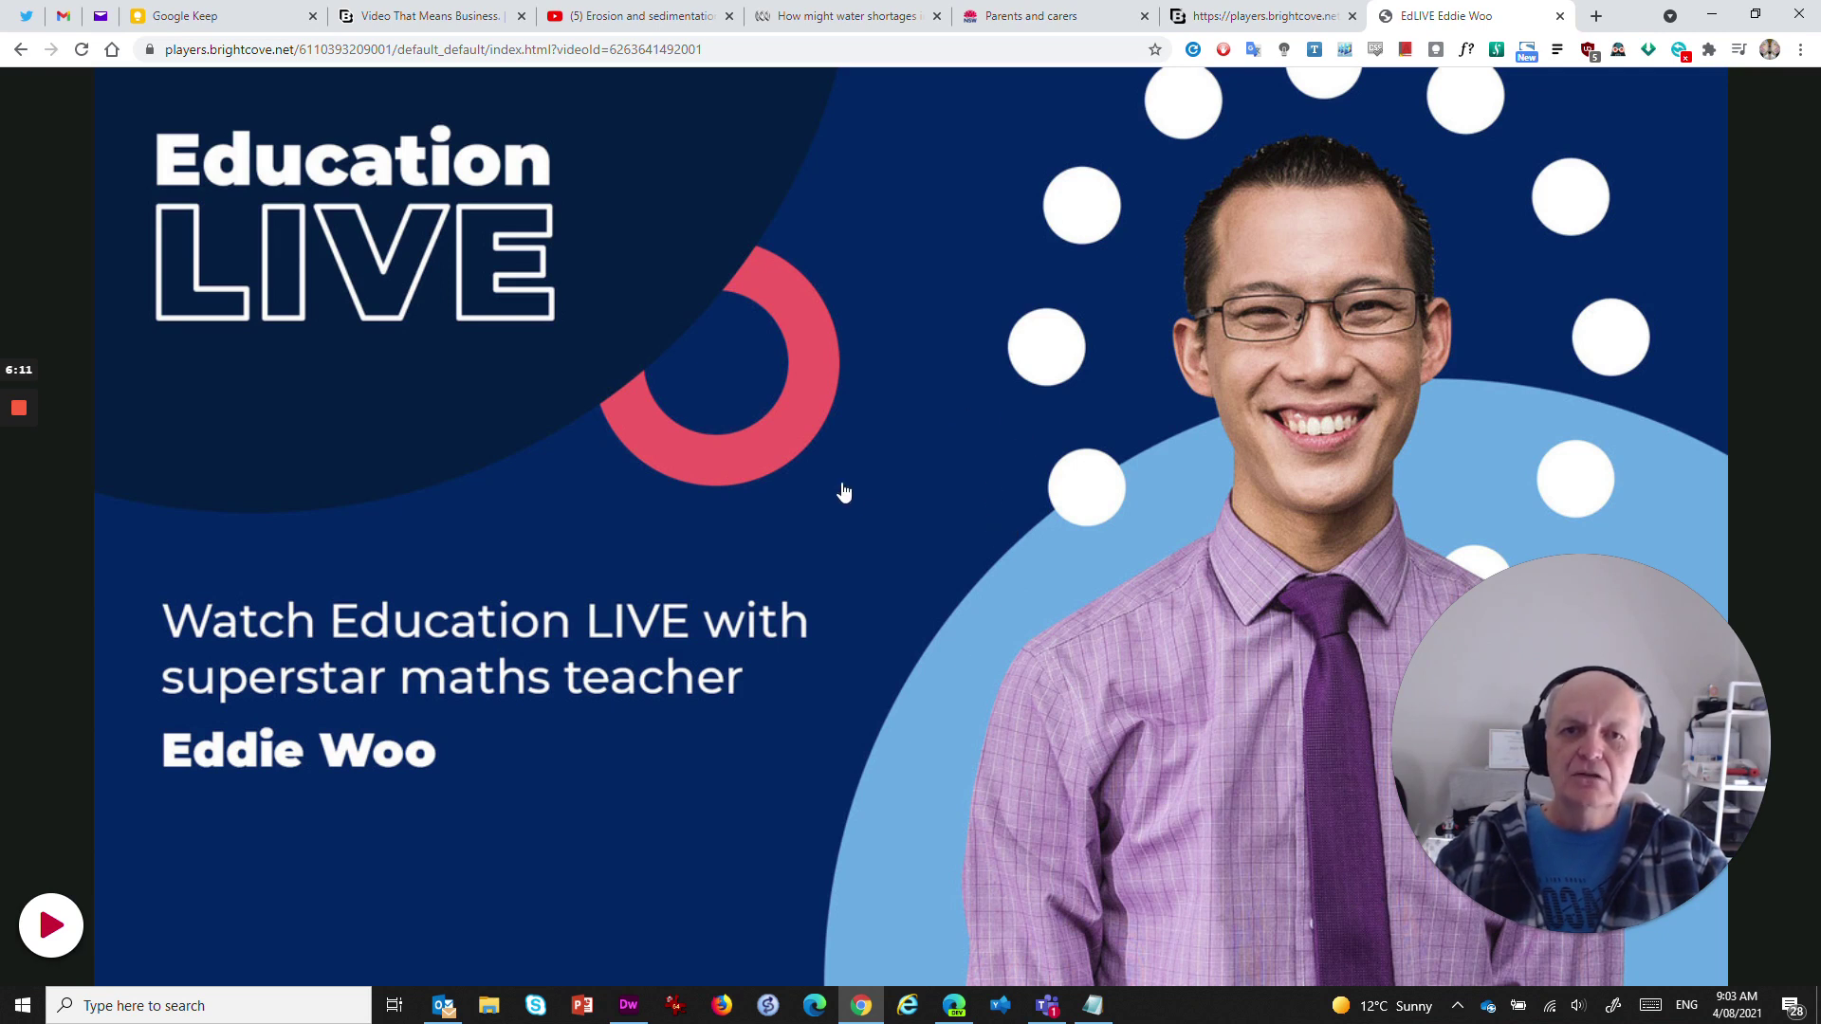
click(1093, 1005)
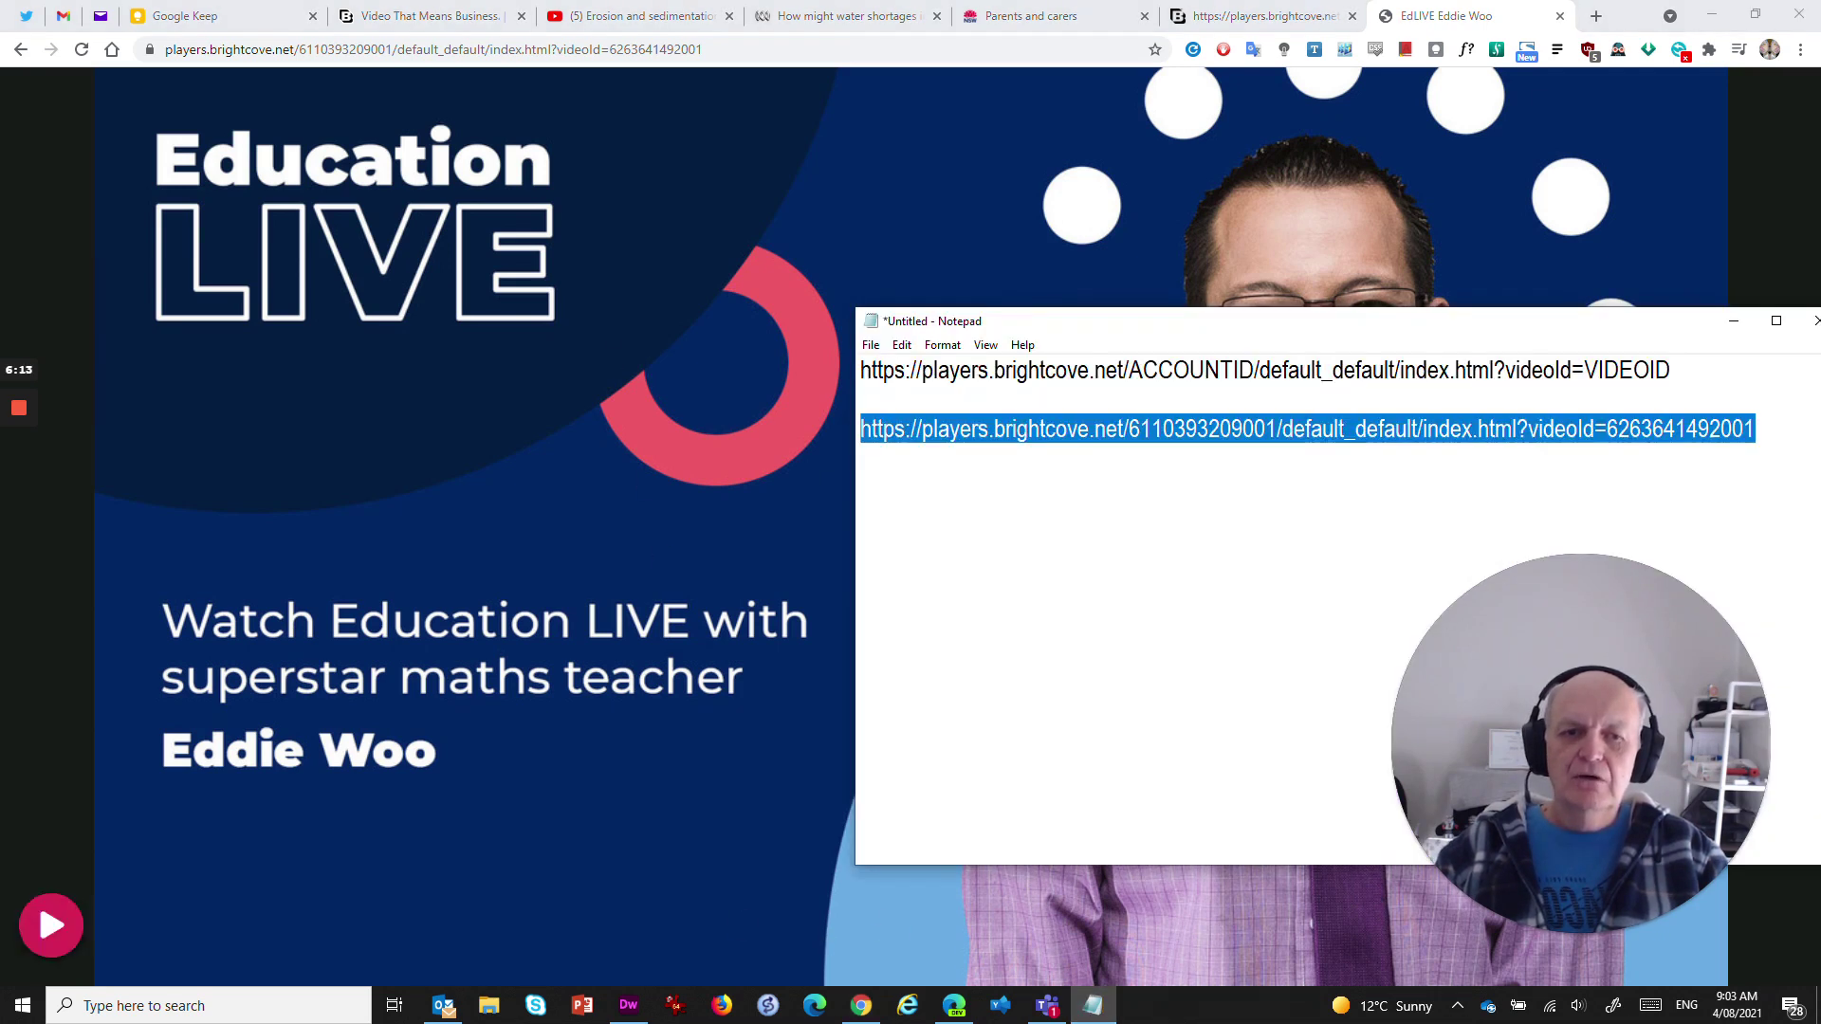
drag(1199, 325, 783, 249)
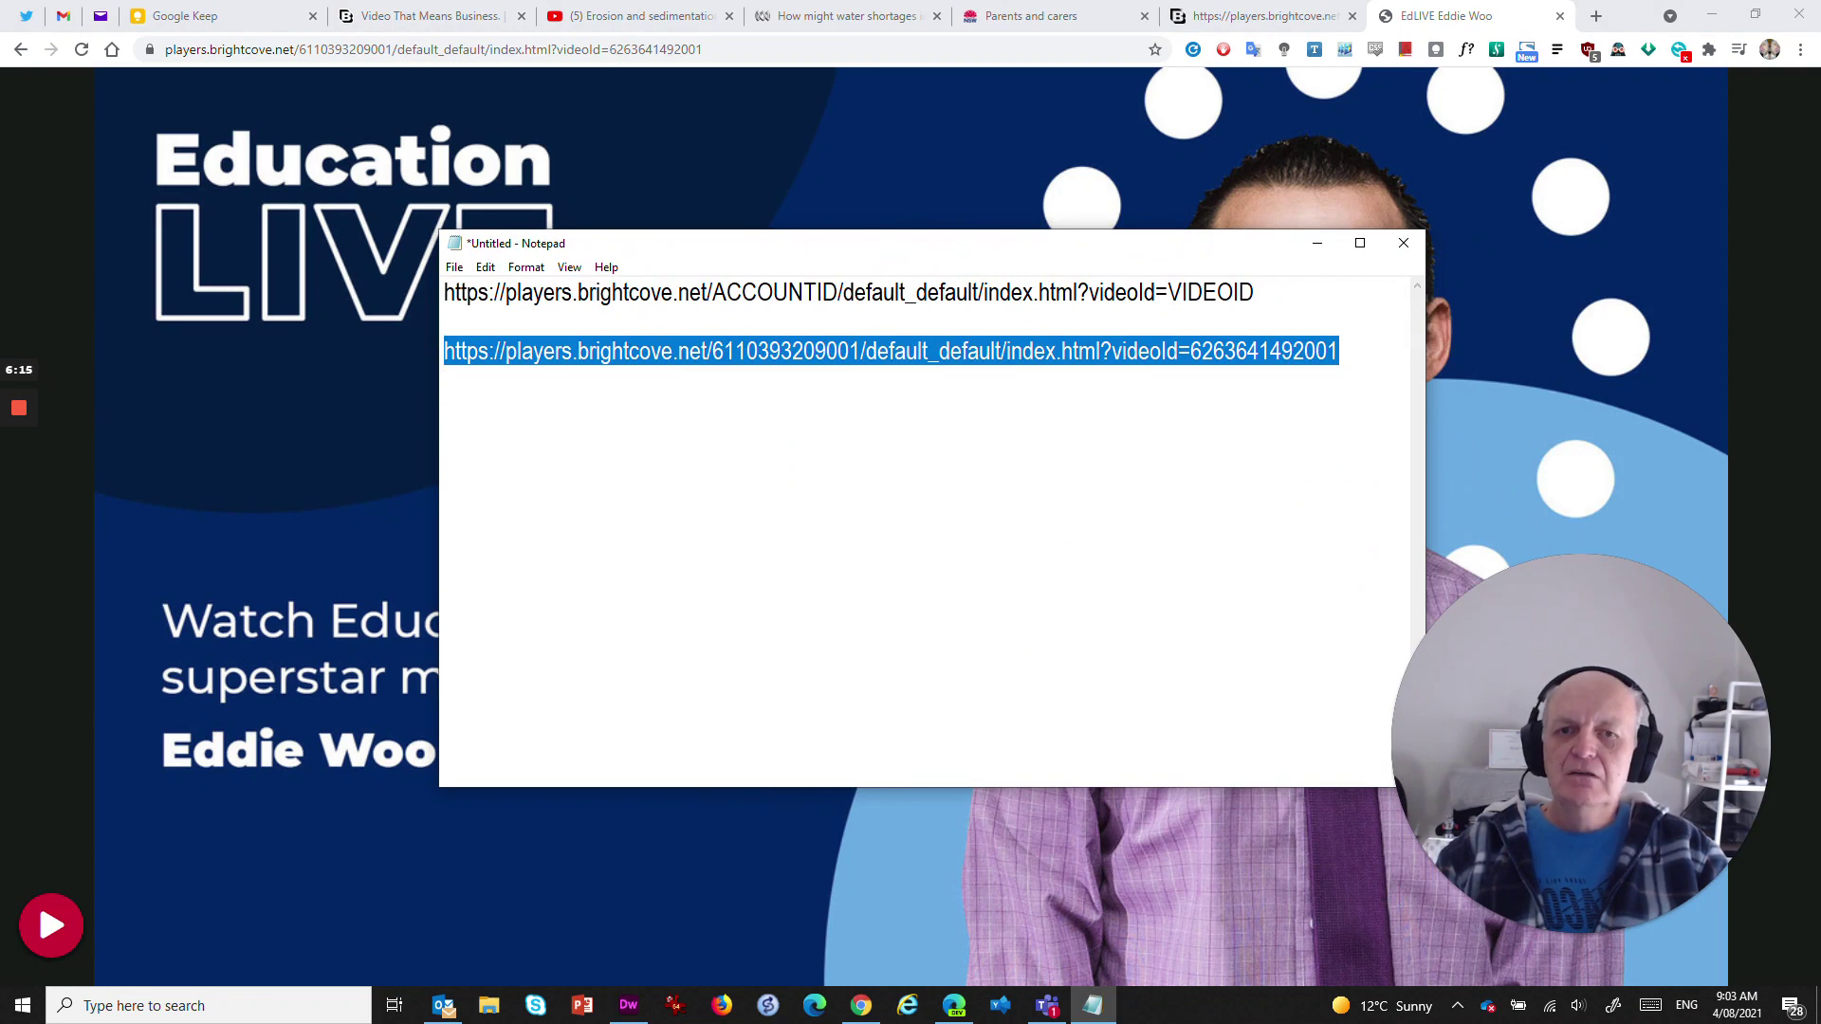